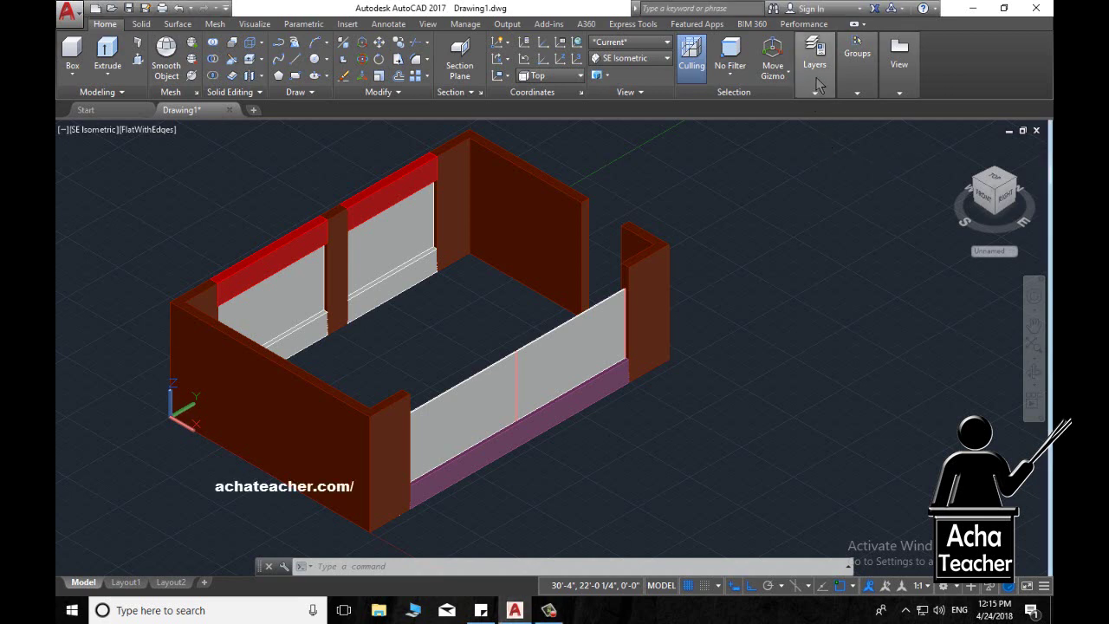
- In Layer Properties Manager, add the 'ground' layer with index colour 141 and set it current
left_click(816, 91)
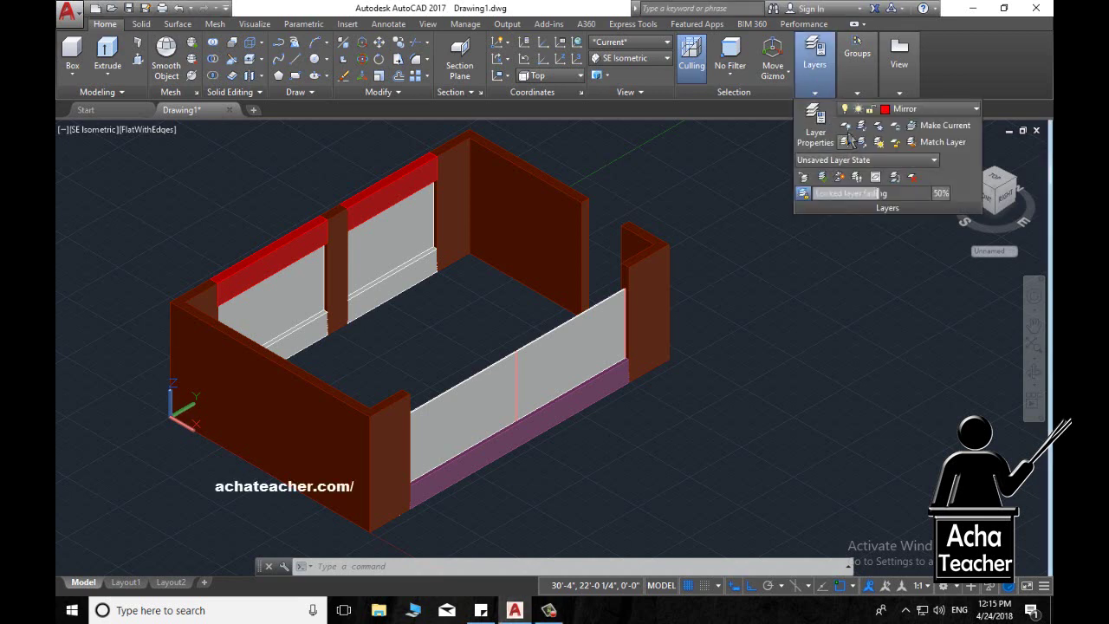
left_click(834, 134)
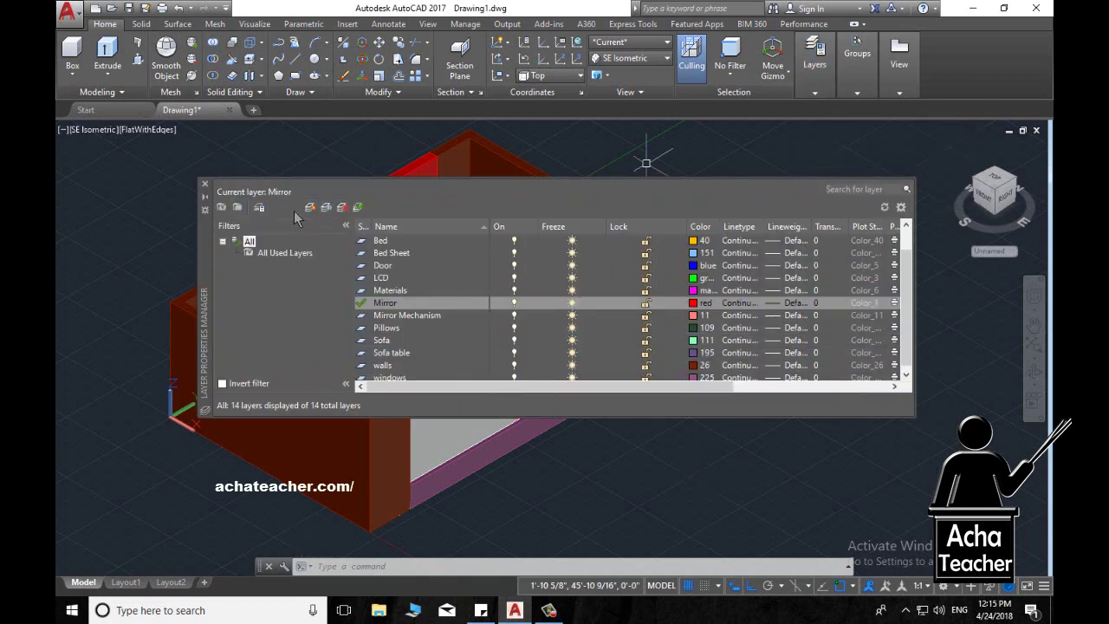
left_click(311, 208)
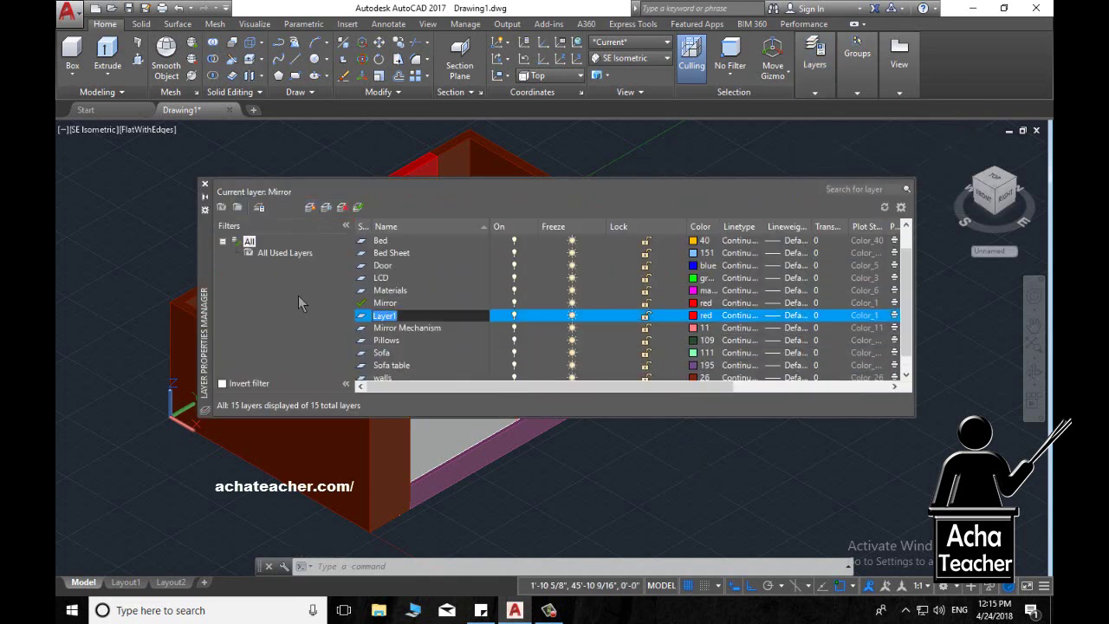
type("ground")
left_click(700, 315)
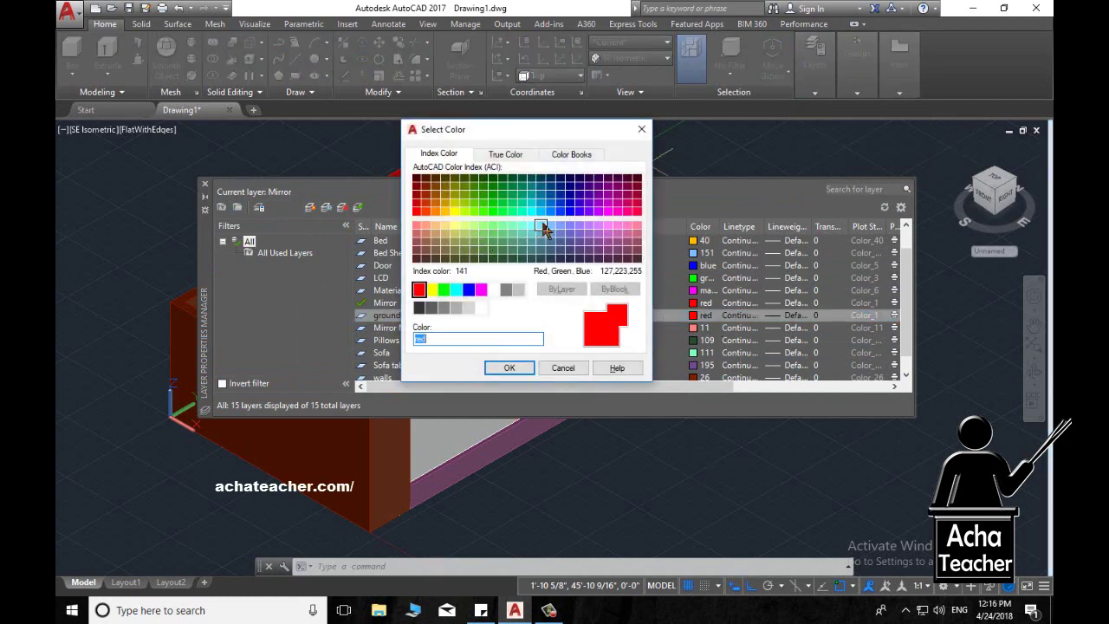
left_click(542, 225)
left_click(510, 369)
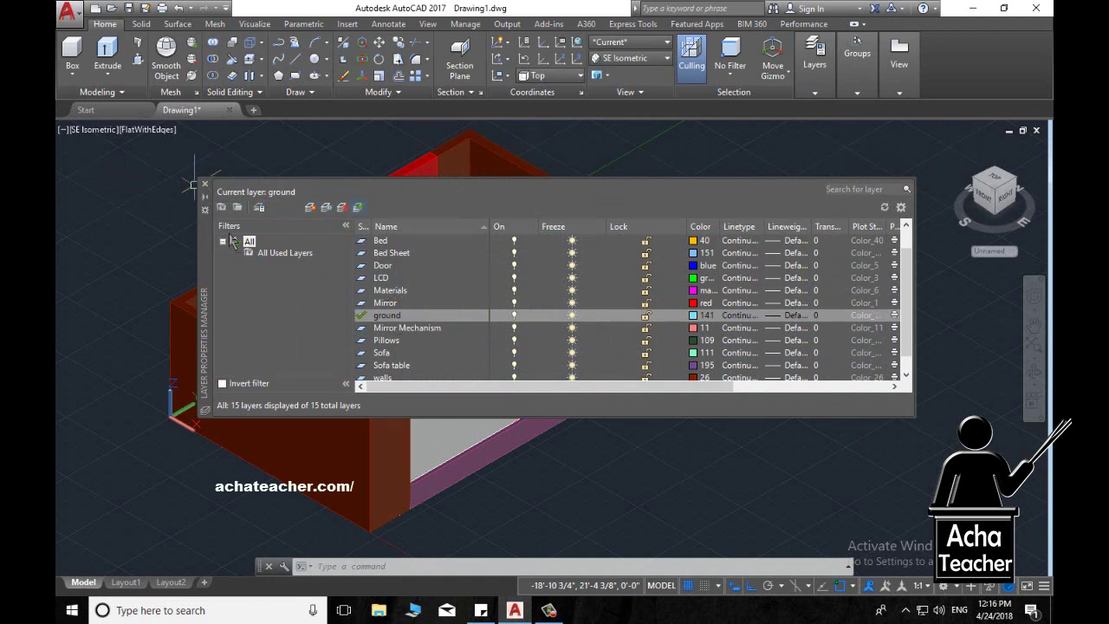
left_click(205, 185)
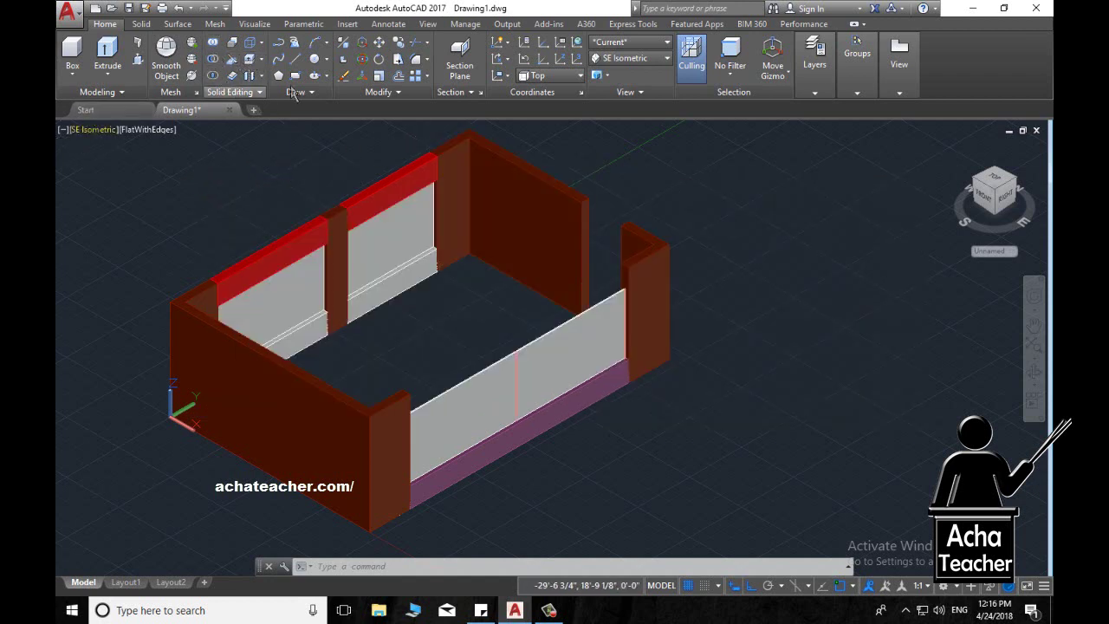
- Draw a rectangle snapped between opposite wall corners to outline the floor
left_click(295, 78)
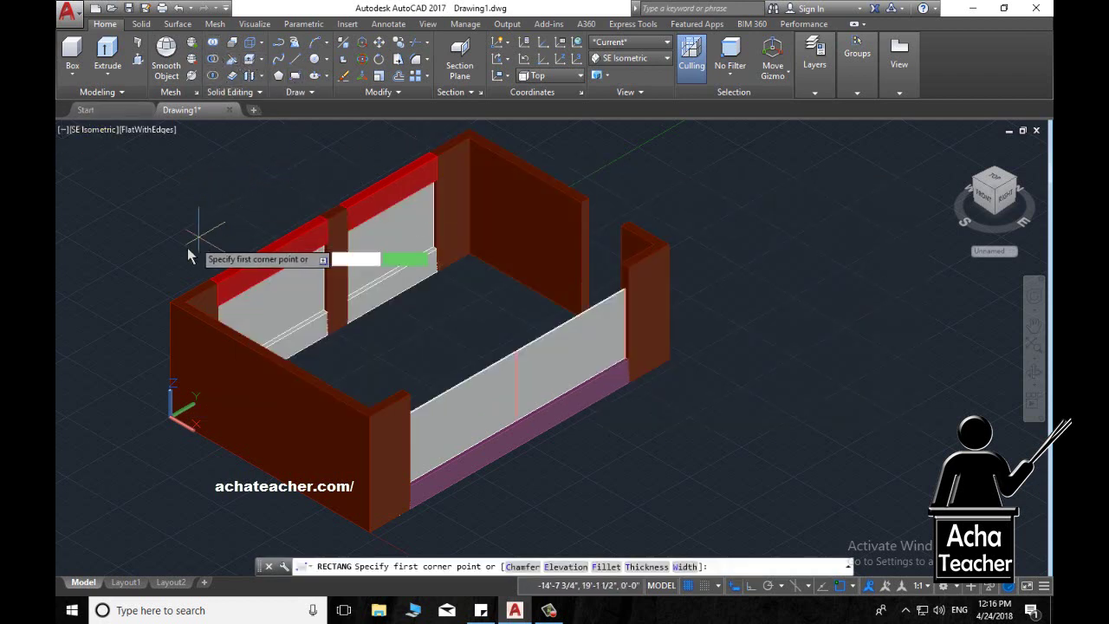
left_click(173, 304)
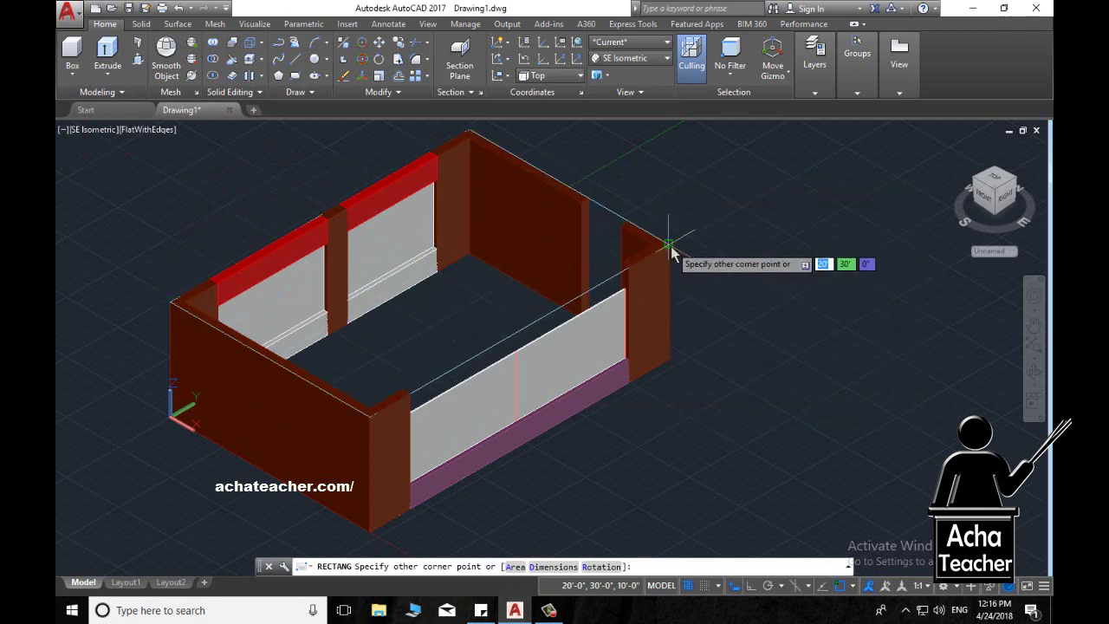
scroll(673, 249, "up", 3)
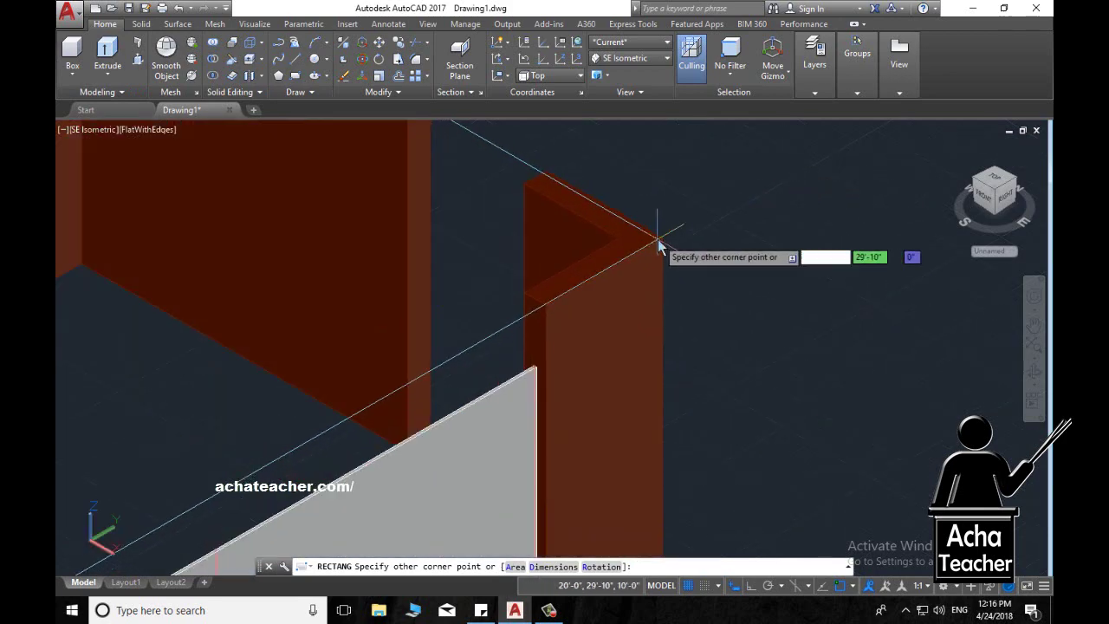
left_click(662, 239)
scroll(661, 295, "down", 5)
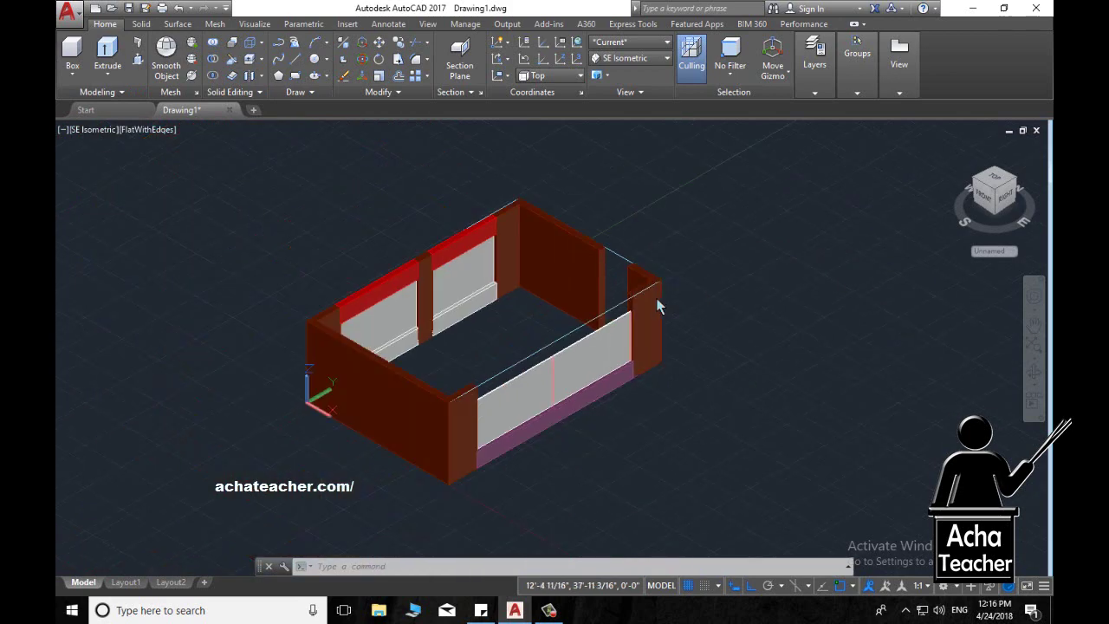
scroll(641, 295, "down", 2)
key("Escape")
scroll(631, 258, "up", 5)
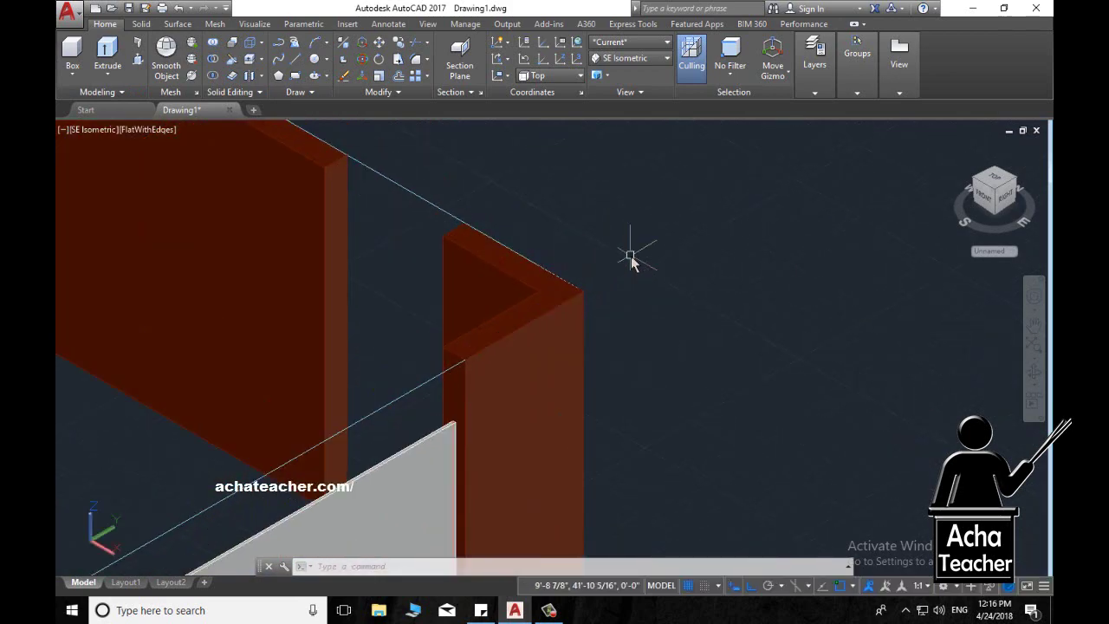
type("MOVE")
- Start moving the floor rectangle, using its corner as the base point
key("Return")
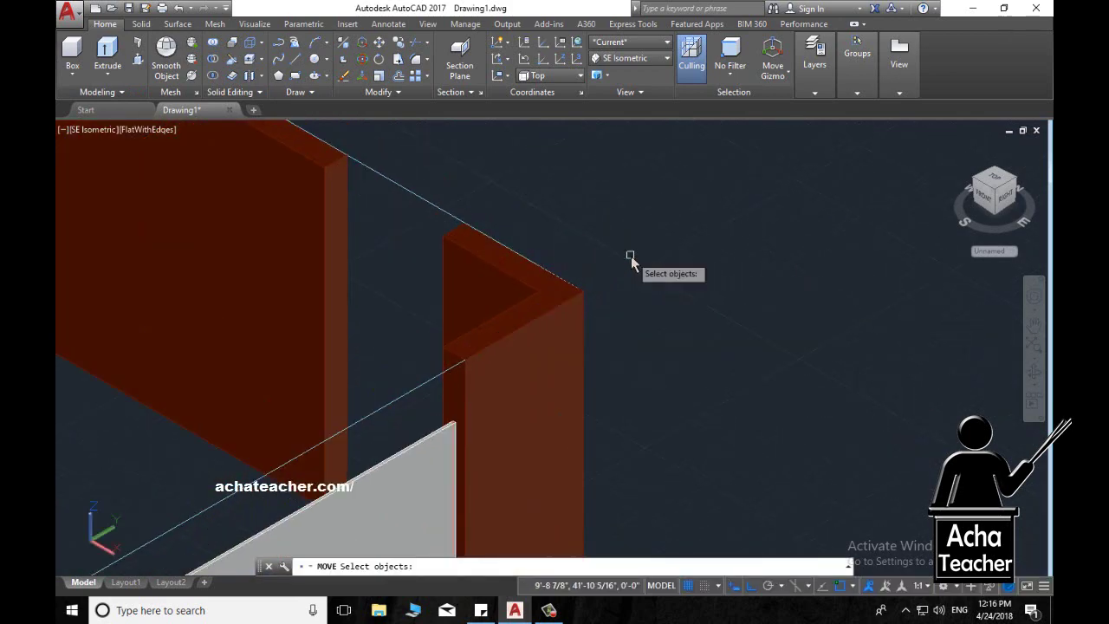
left_click(395, 405)
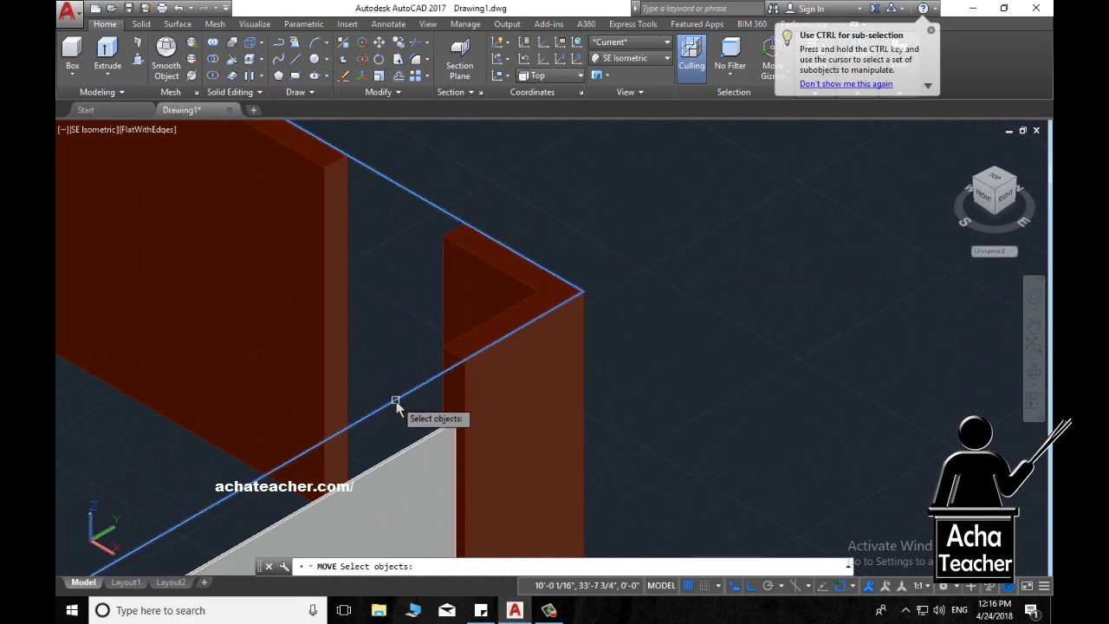
key("Return")
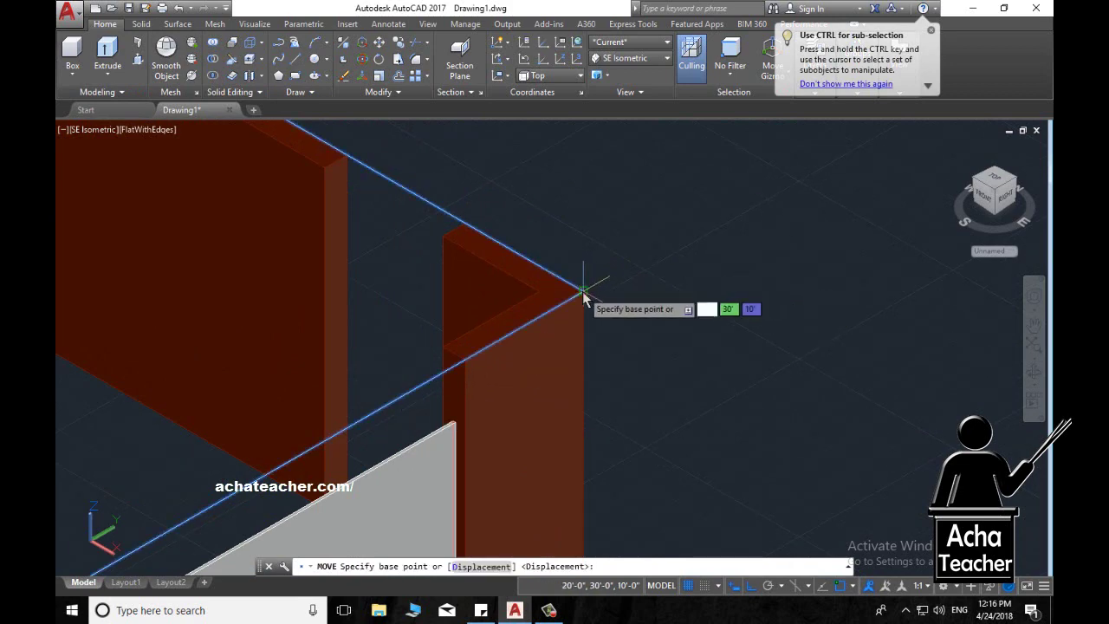
left_click(583, 293)
scroll(603, 147, "up", 3)
scroll(594, 210, "up", 2)
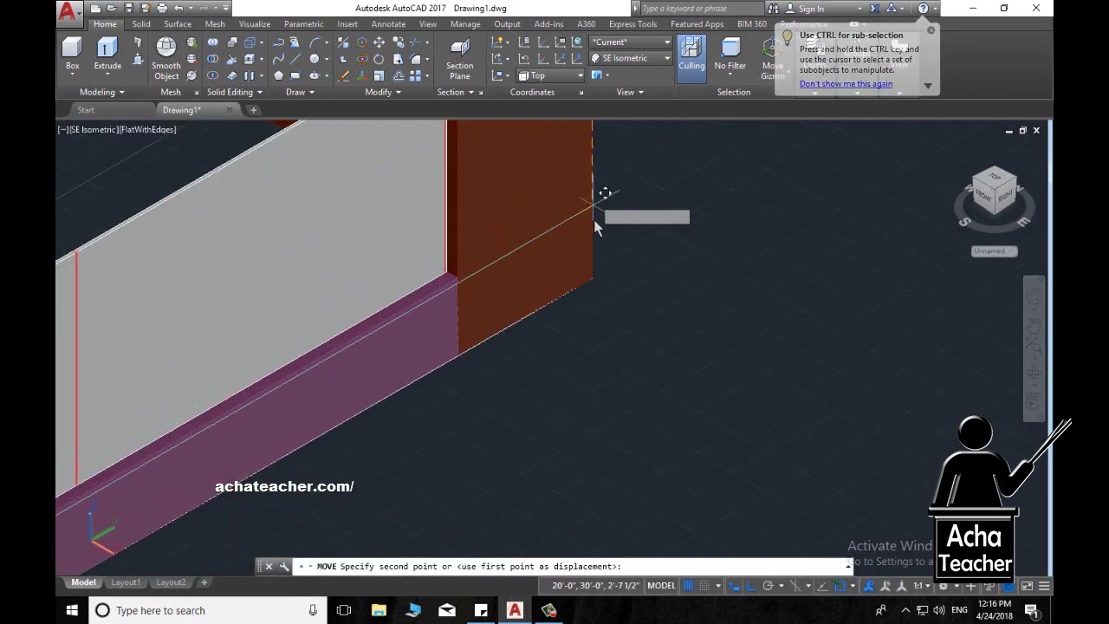
scroll(595, 316, "up", 2)
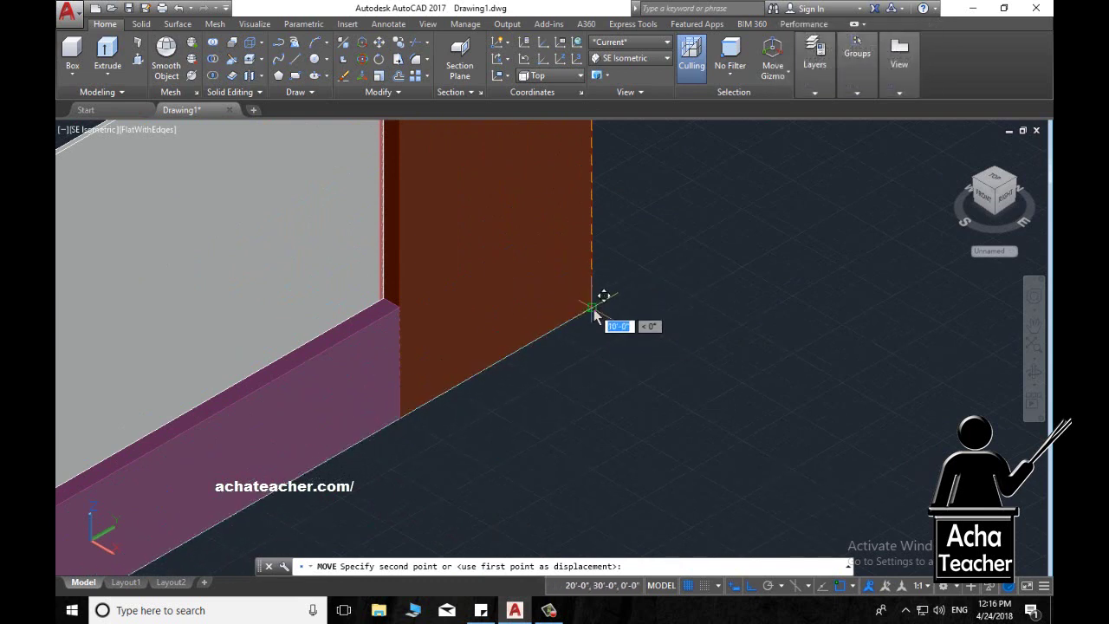
- Drop the rectangle to the walls' base and extrude it 1 unit into a floor slab
left_click(592, 309)
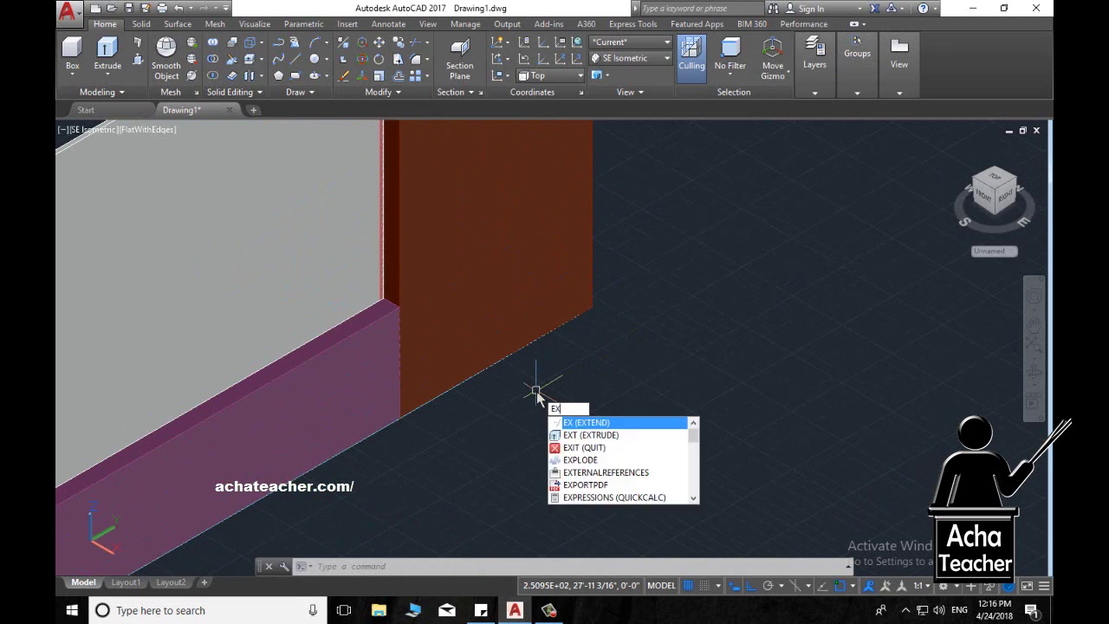
type("r")
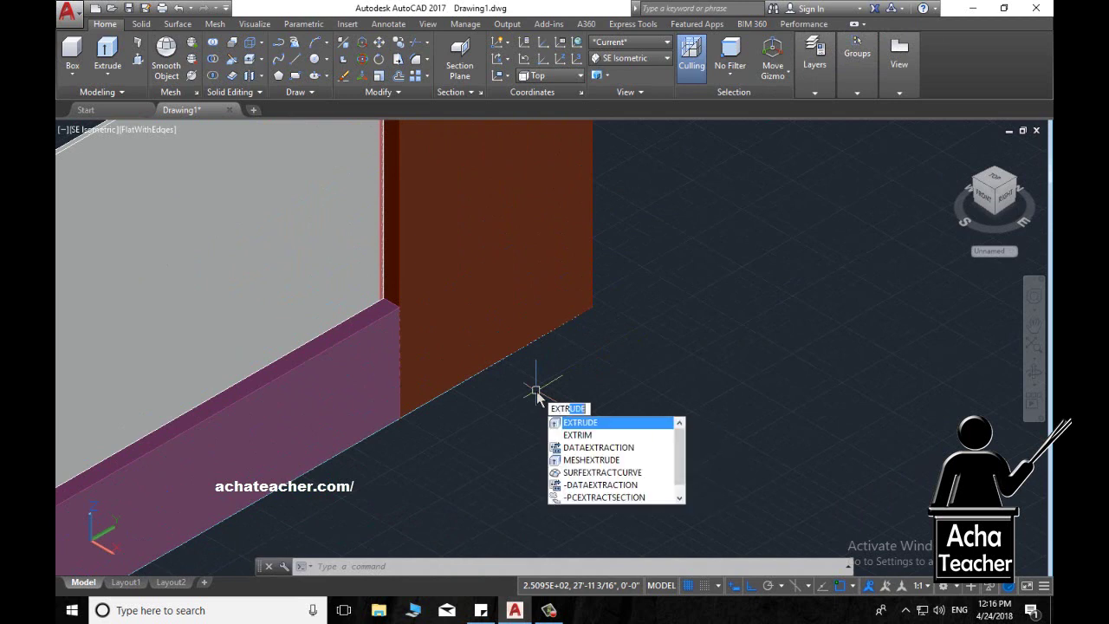
key("Return")
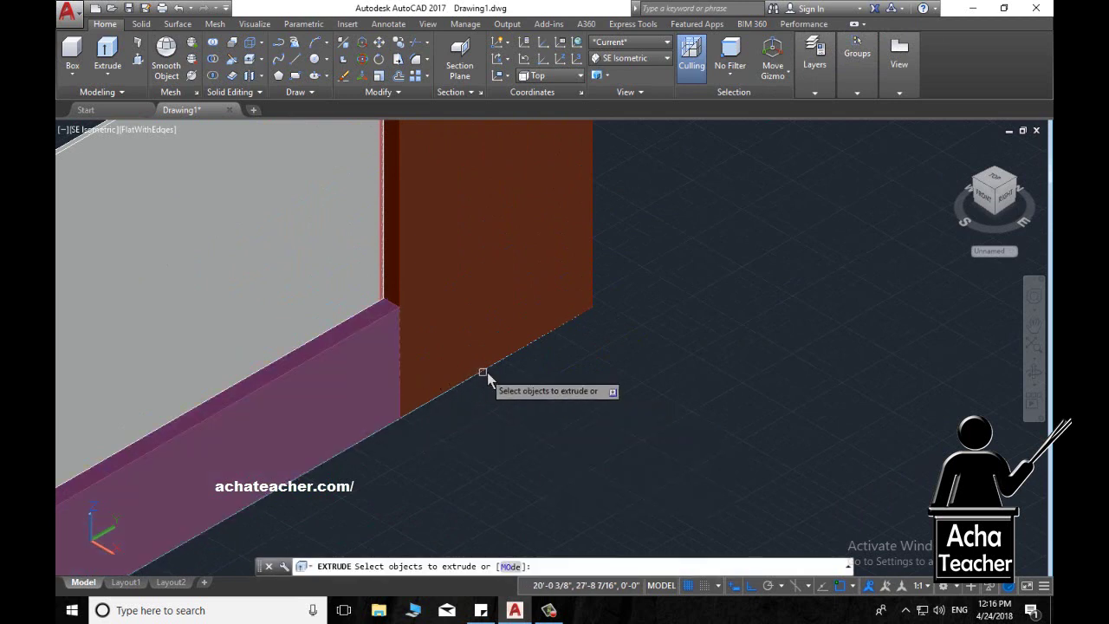
left_click(491, 373)
key("Return")
type("1")
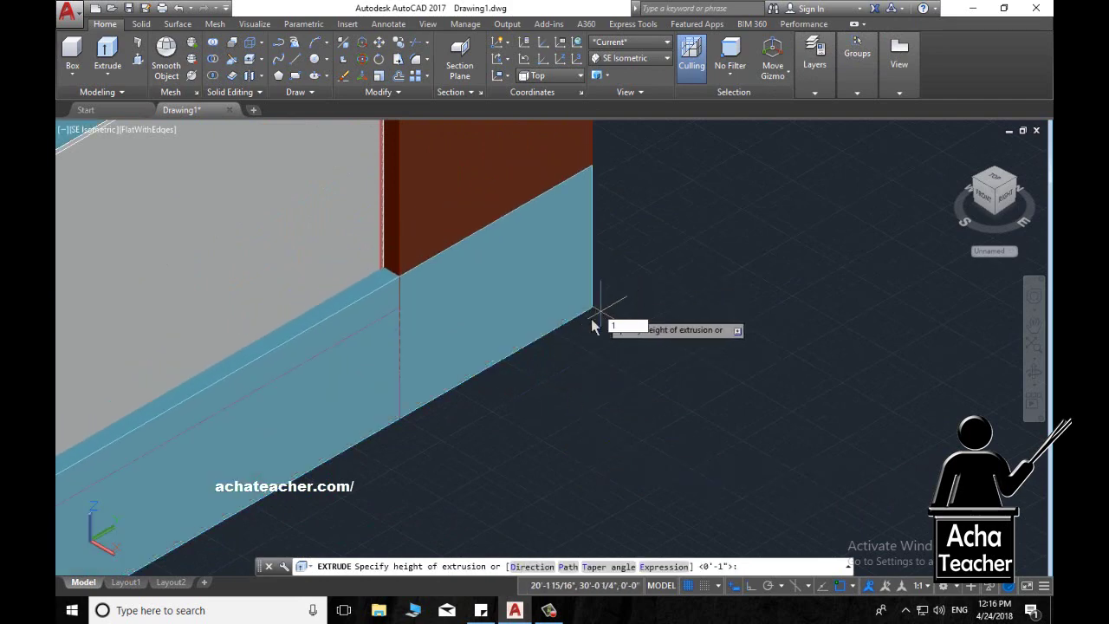
key("Return")
scroll(531, 348, "down", 3)
middle_click_drag(387, 349, 438, 415)
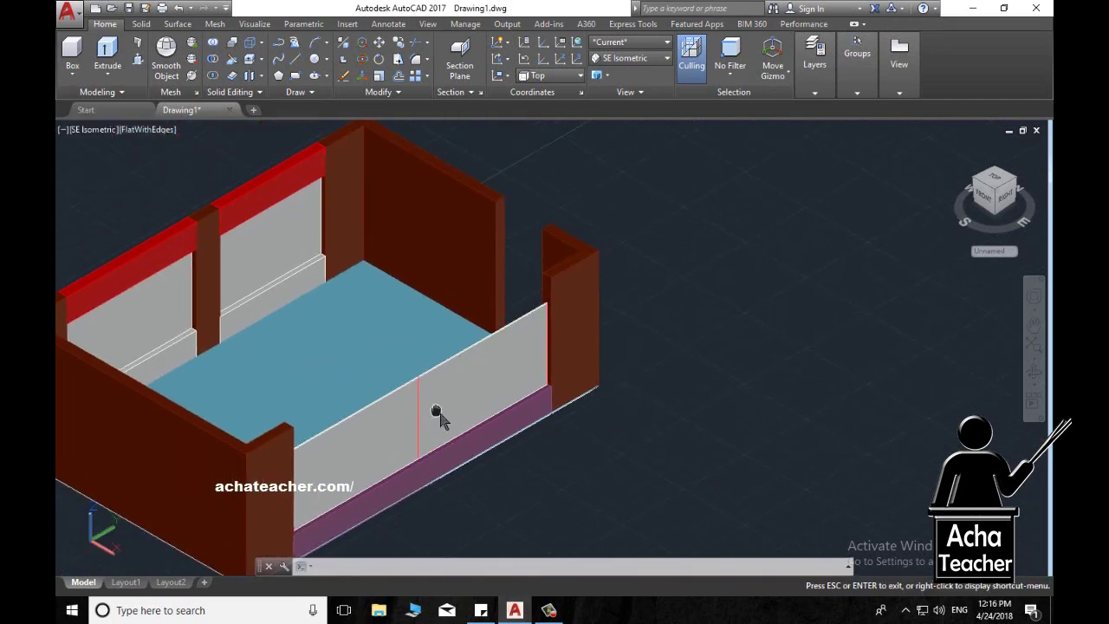
scroll(437, 416, "down", 1)
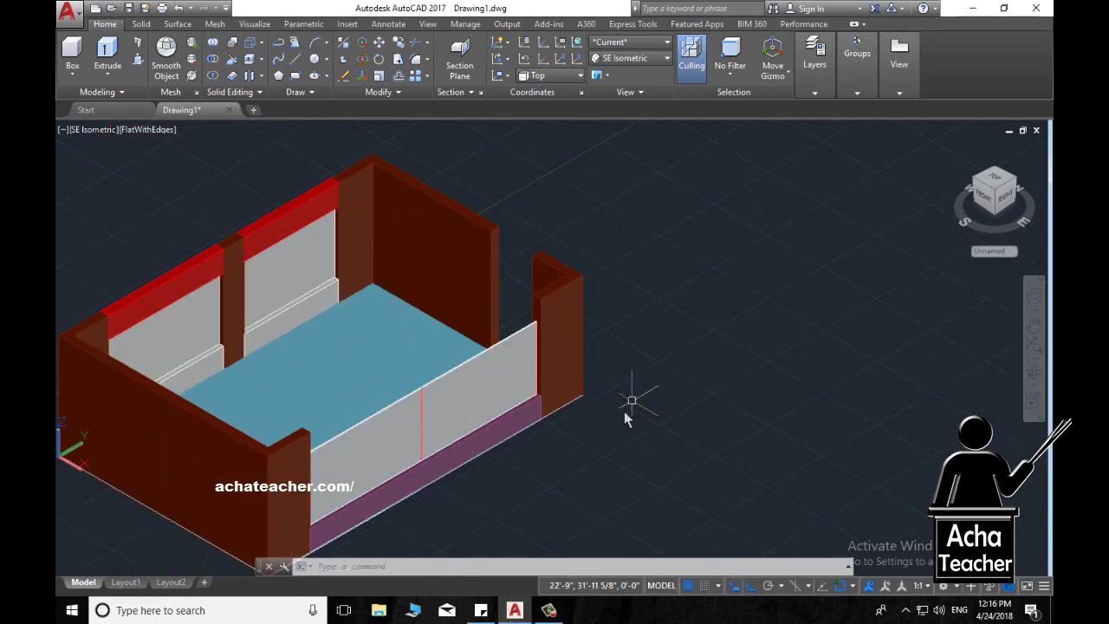
mouse_move(627, 417)
middle_mouse_down()
mouse_move(775, 386)
mouse_move(710, 386)
middle_mouse_up()
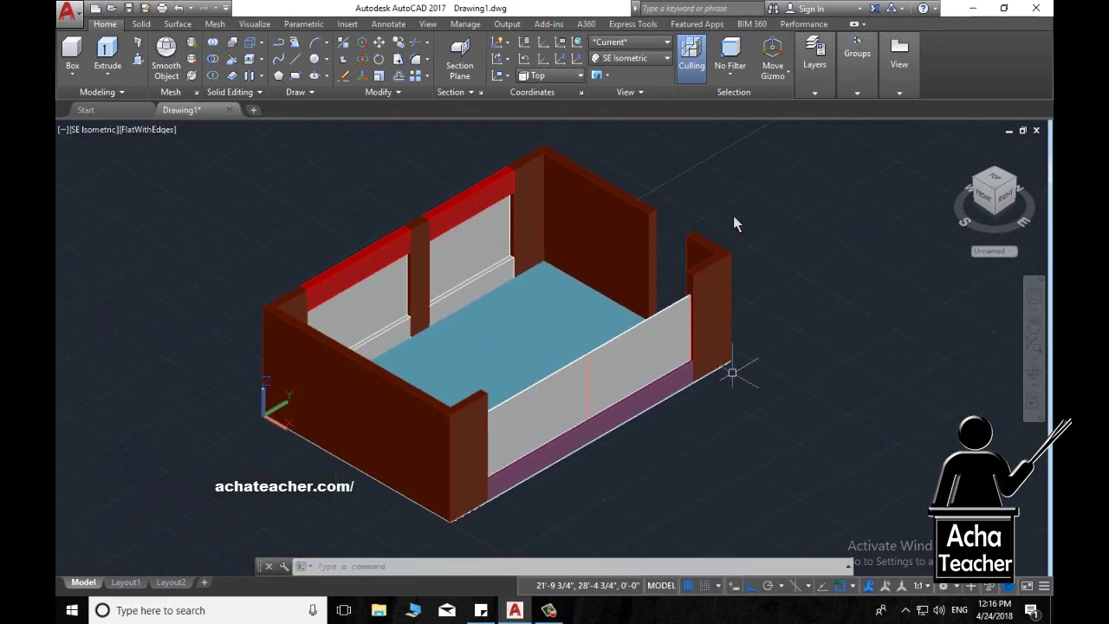
- Switch the visual style to 2D Wireframe and reframe the room view
left_click(630, 45)
left_click(630, 75)
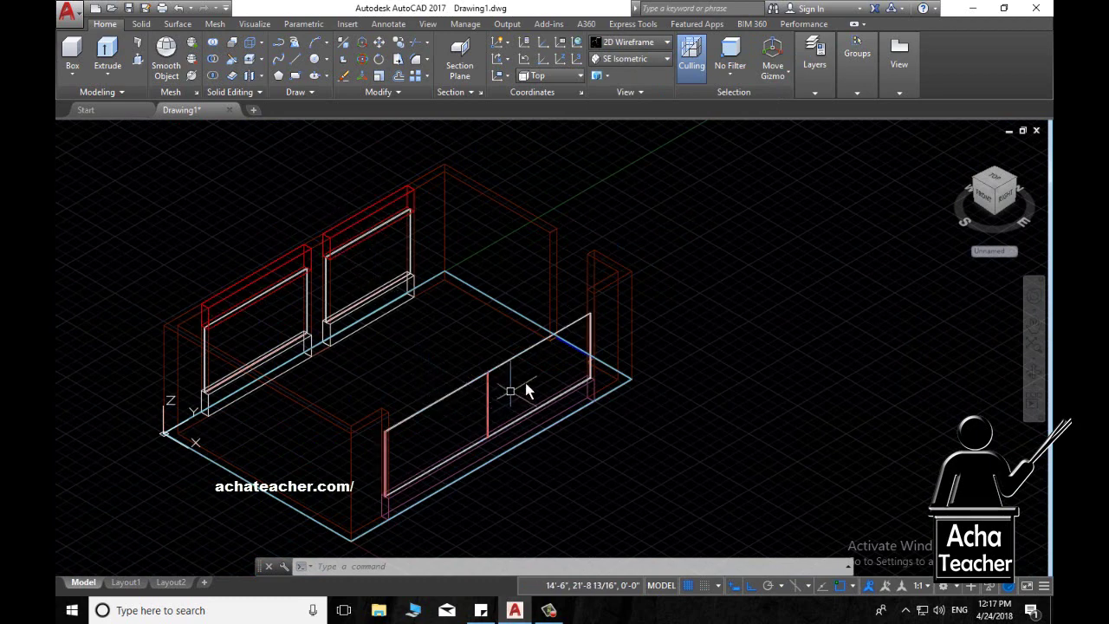
scroll(507, 379, "up", 3)
scroll(486, 371, "down", 3)
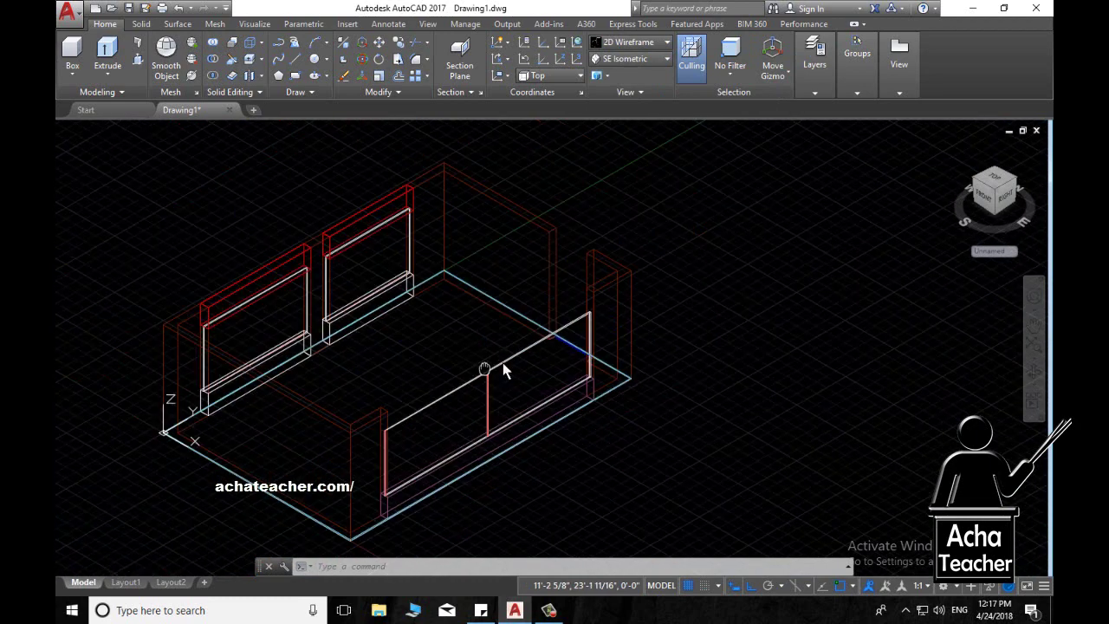
middle_click_drag(503, 371, 559, 351)
scroll(510, 336, "up", 2)
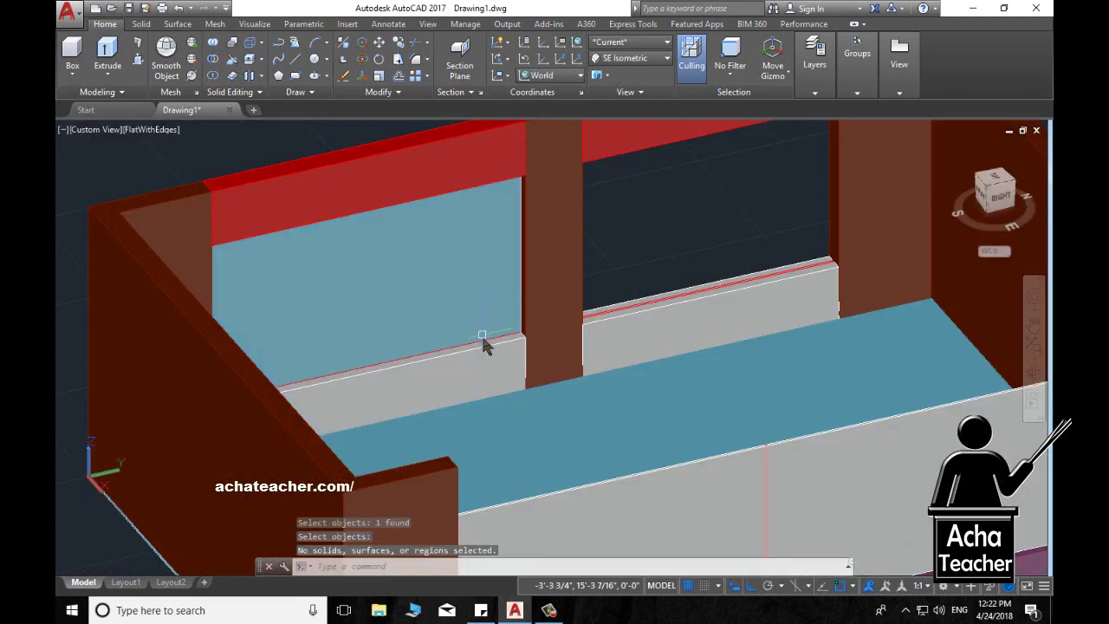
- Attempt to subtract the blue window panel, then cancel the subtraction
key("Return")
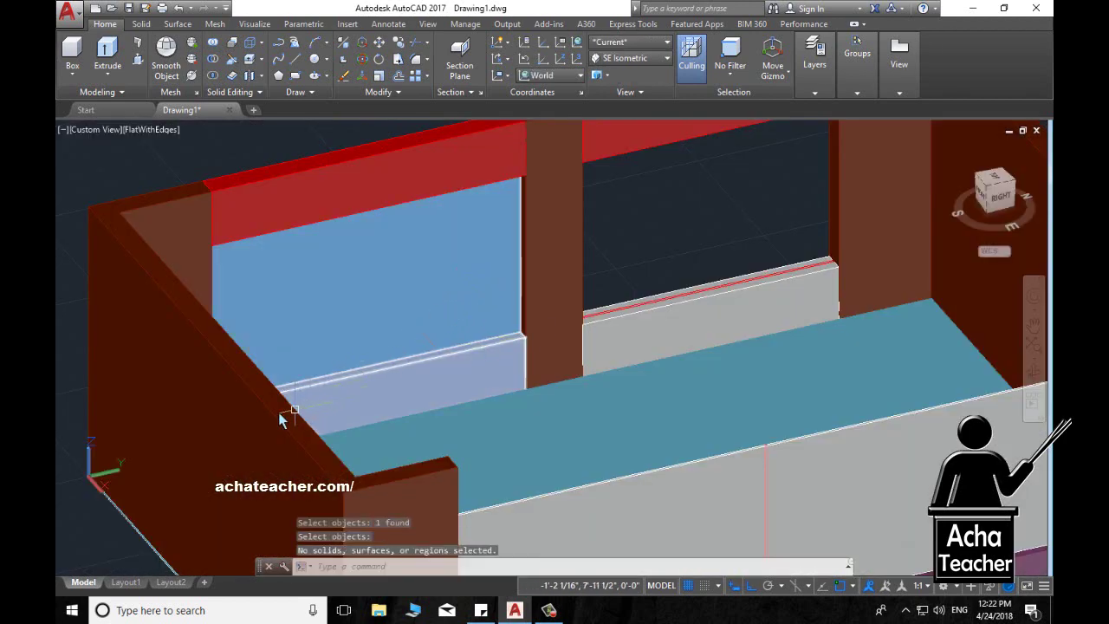
mouse_move(280, 420)
middle_mouse_down("shift")
mouse_move(470, 394)
mouse_move(308, 443)
middle_mouse_up("shift")
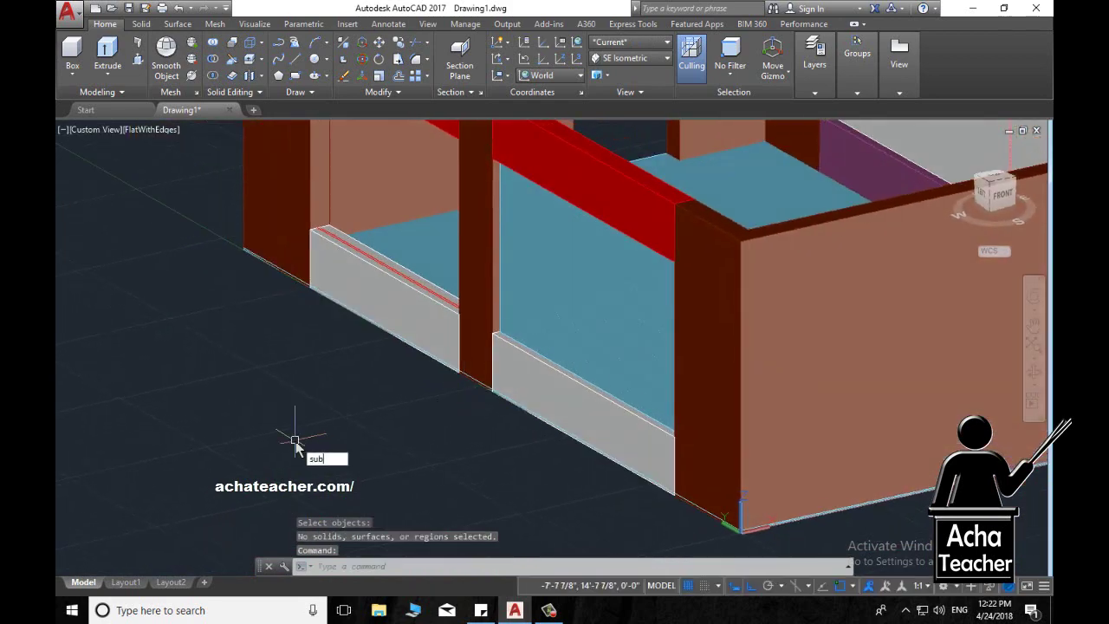
key("Return")
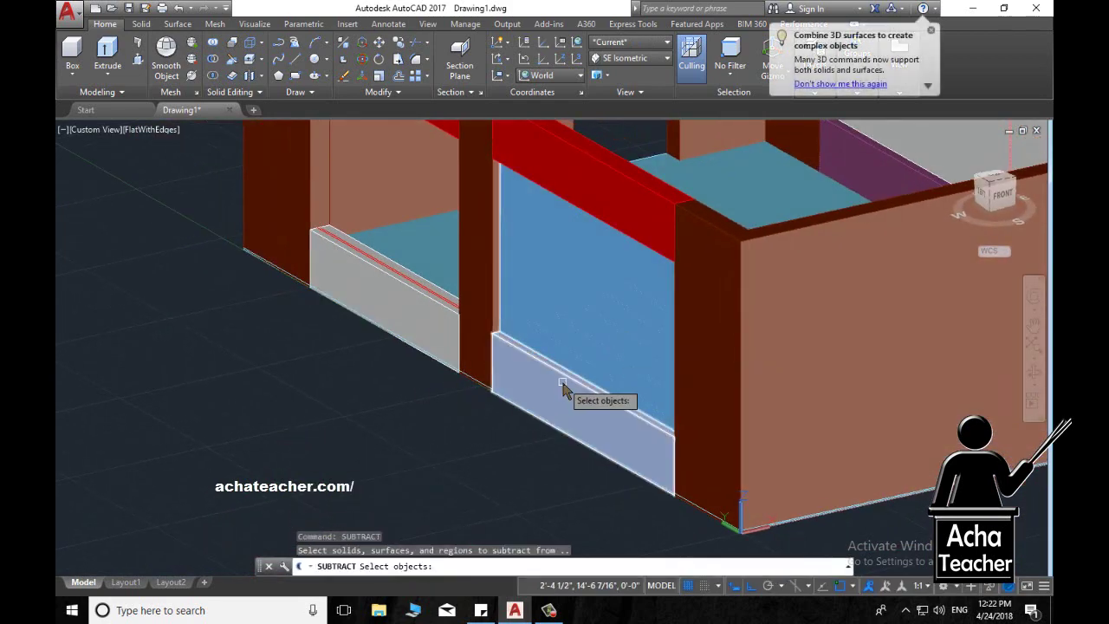
left_click(593, 343)
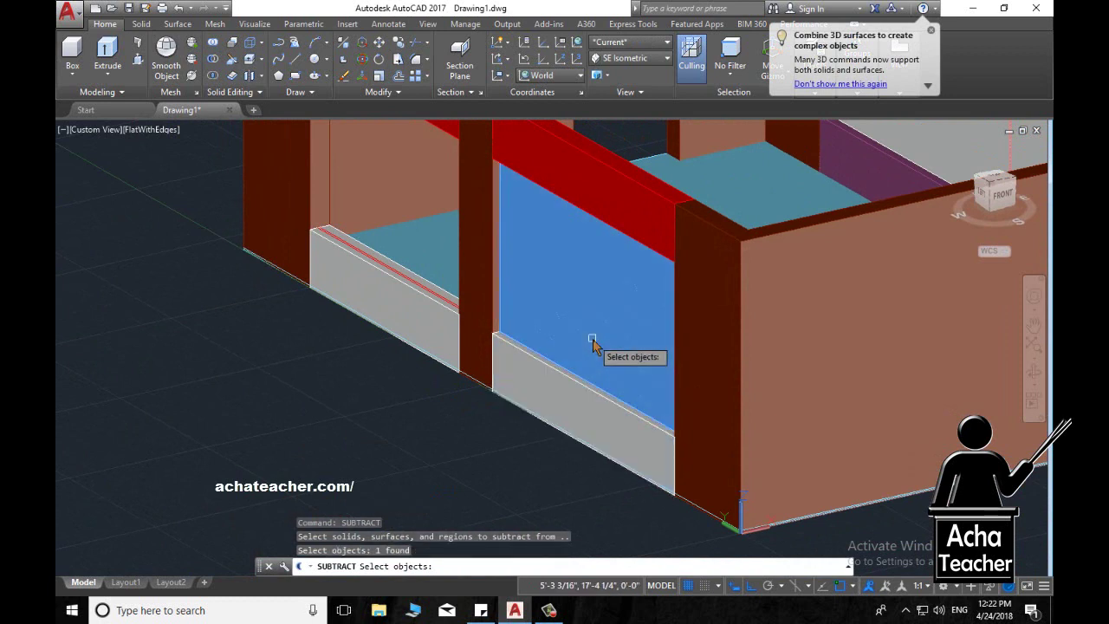
key("Escape")
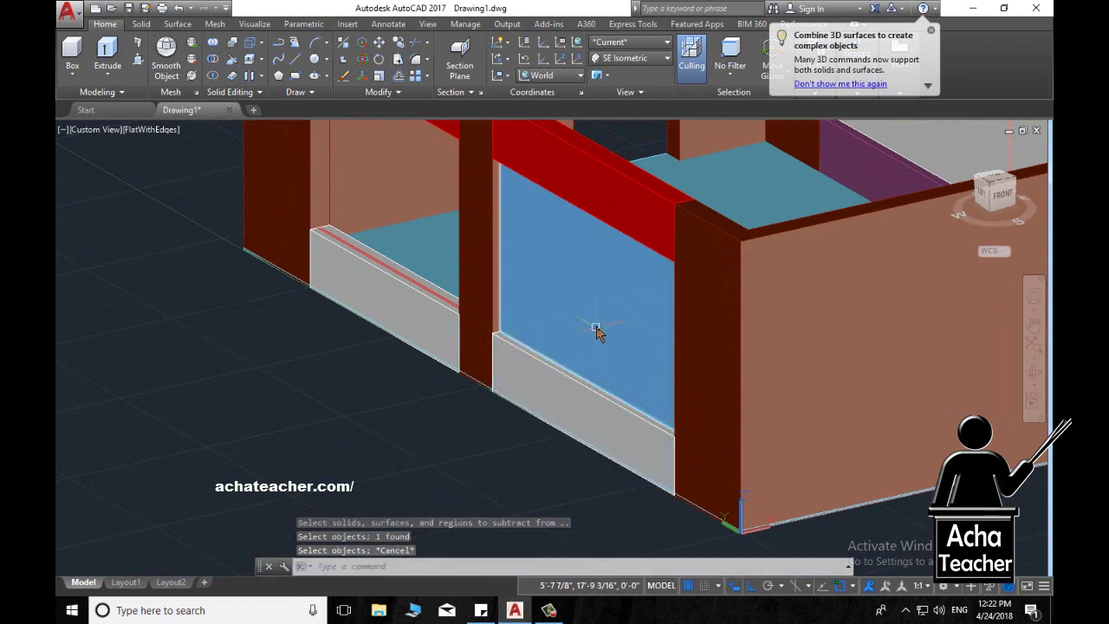
- Delete the blue panel so the grey low wall shows, then orbit to look into the room
left_click(594, 331)
key("Delete")
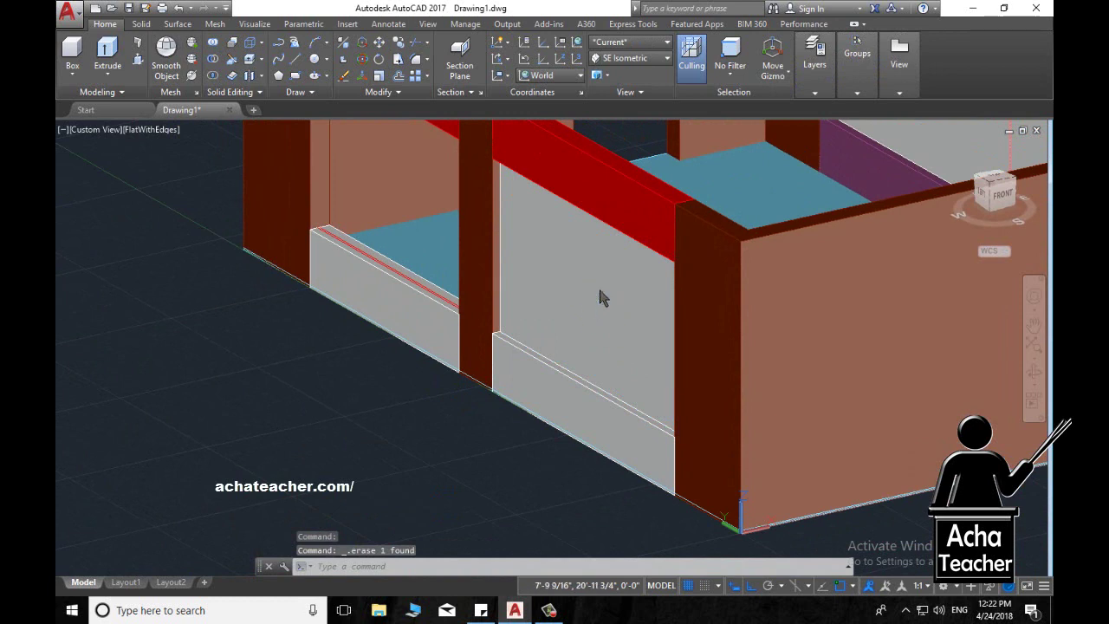
left_click(604, 297)
key("Escape")
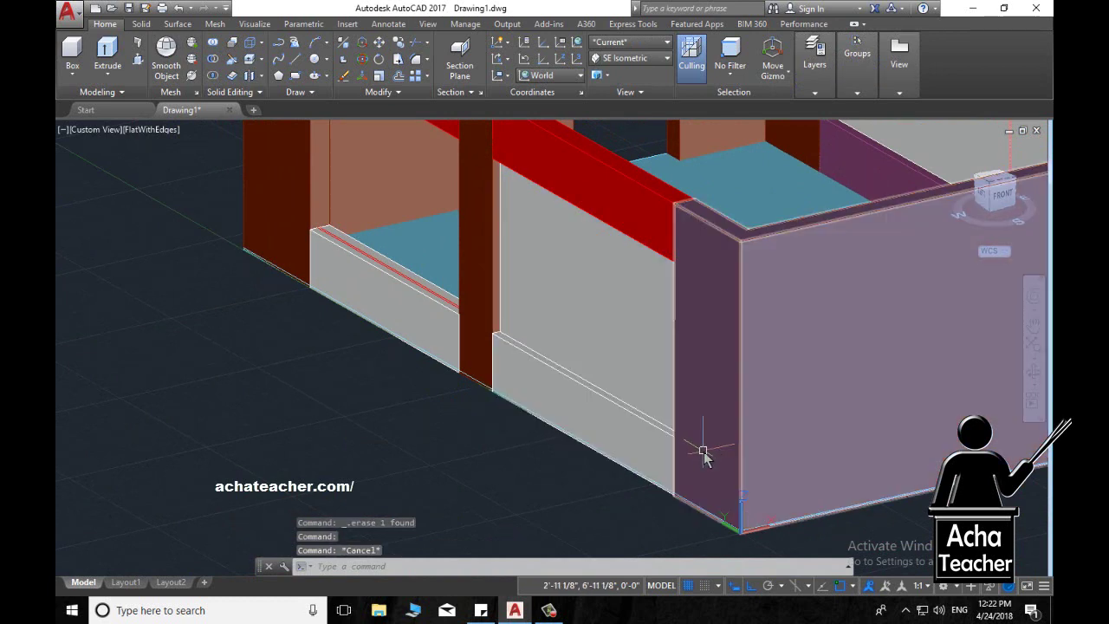
mouse_move(698, 460)
middle_mouse_down("shift")
mouse_move(500, 466)
mouse_move(520, 486)
middle_mouse_up("shift")
- Delete the stray grey strip and the thin edge solid lying beside the floor
scroll(201, 334, "up", 5)
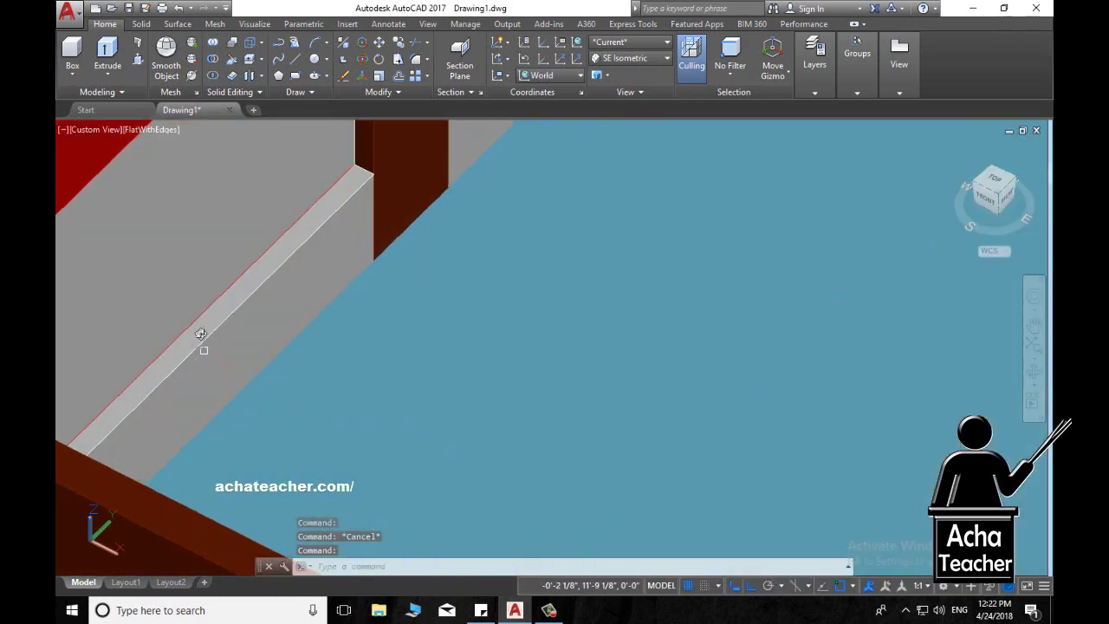
left_click(195, 279)
key("Delete")
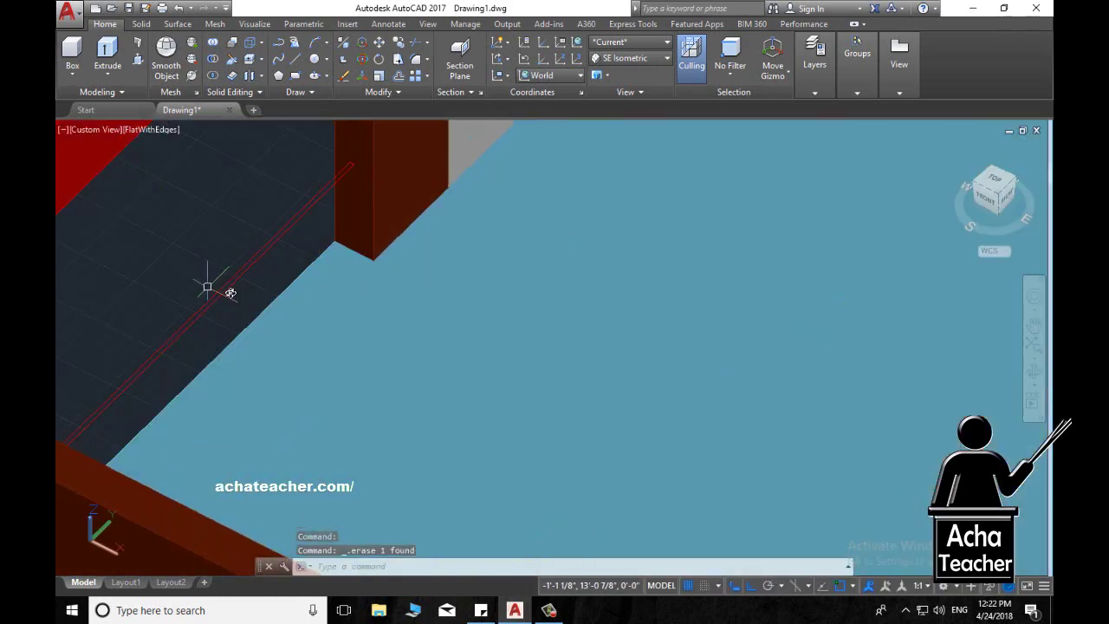
scroll(232, 291, "down", 5)
left_click(239, 284)
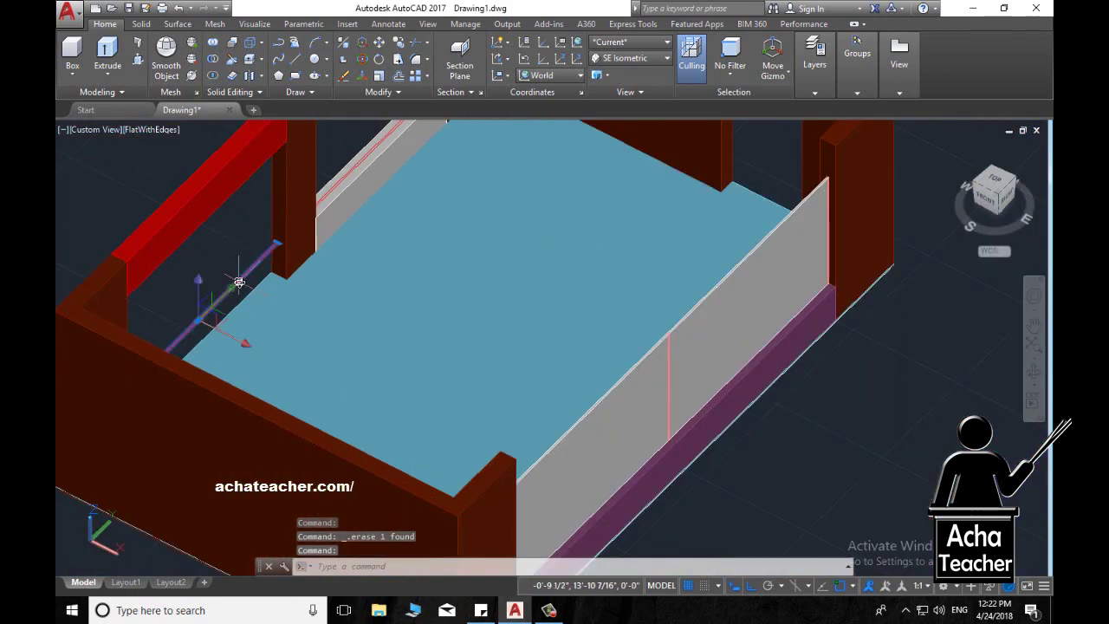
key("Delete")
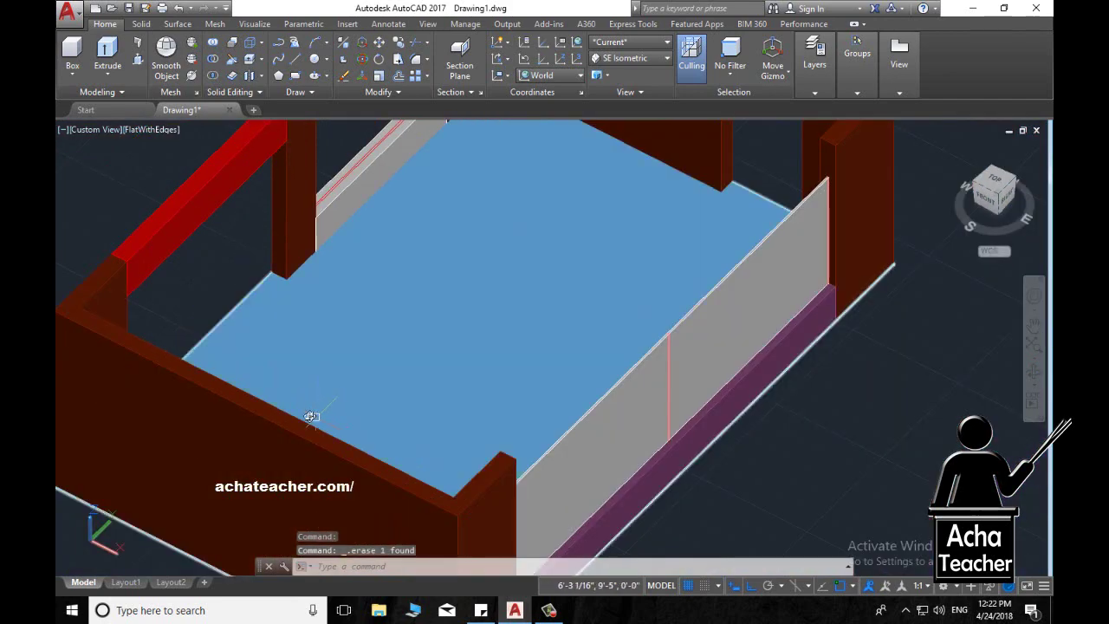
middle_click_drag(309, 415, 272, 384, "shift")
scroll(349, 384, "down", 3)
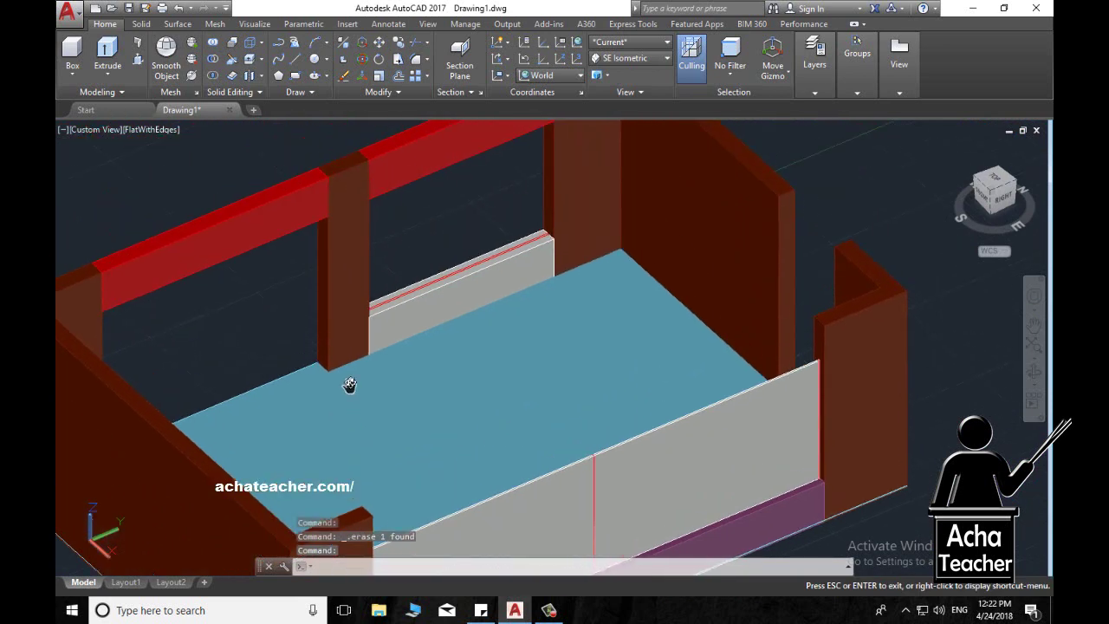
scroll(433, 321, "up", 5)
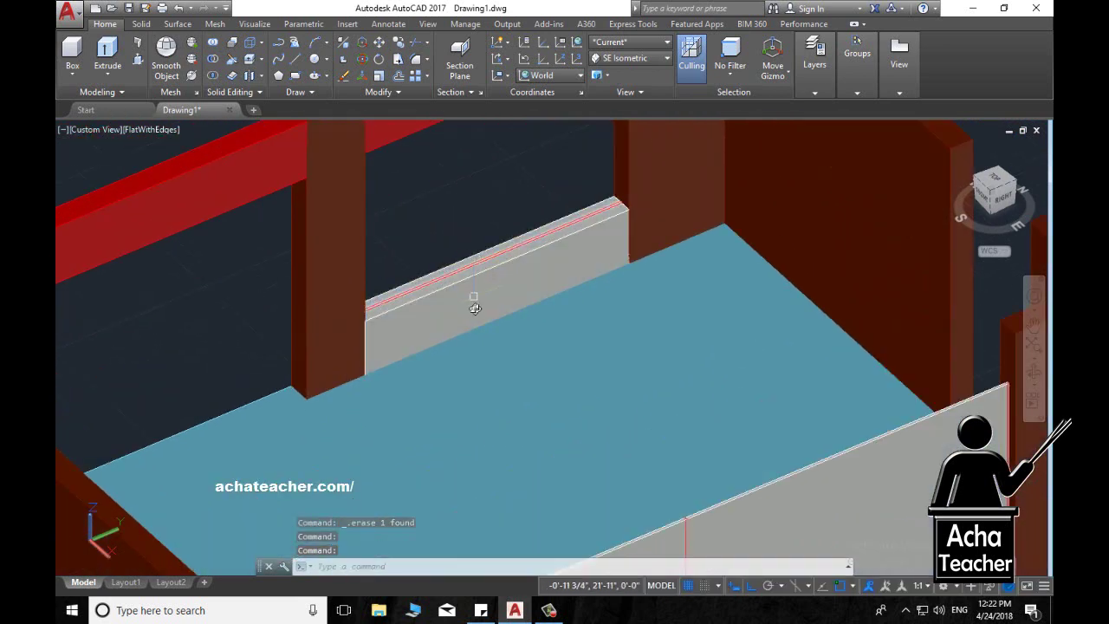
- Try restoring hidden objects, then cancel a stray selection of the low wall
type("uniso")
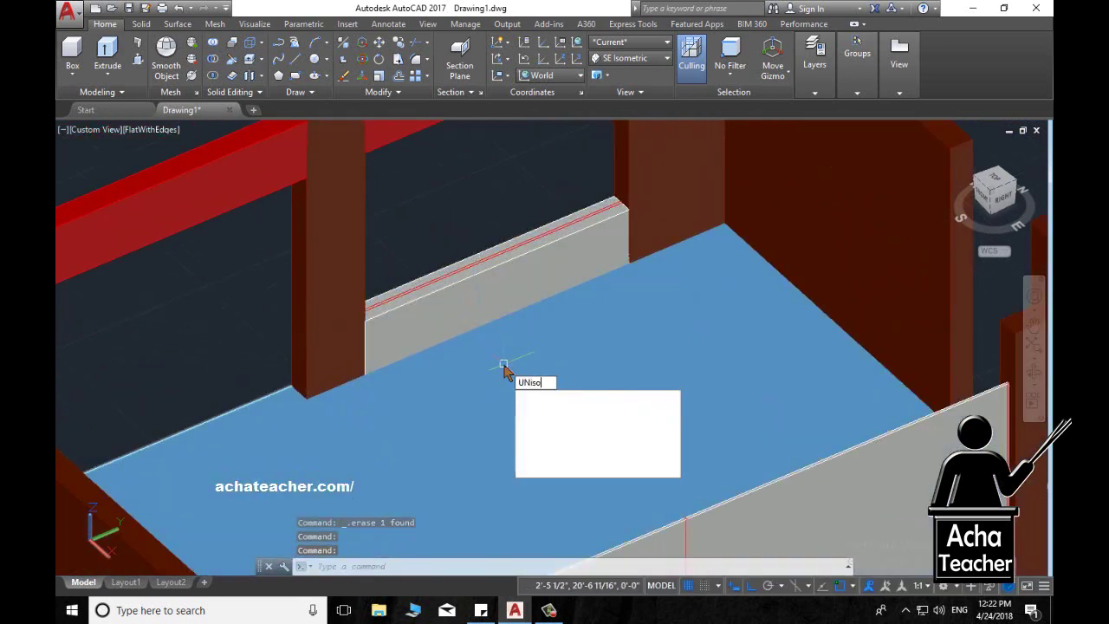
key("Return")
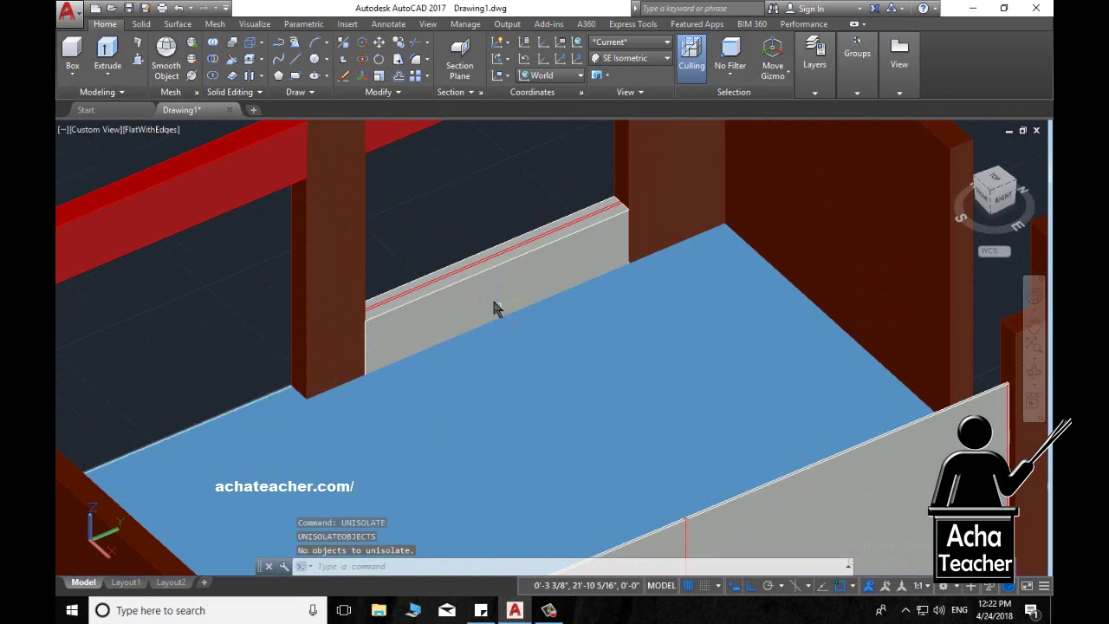
left_click(483, 286)
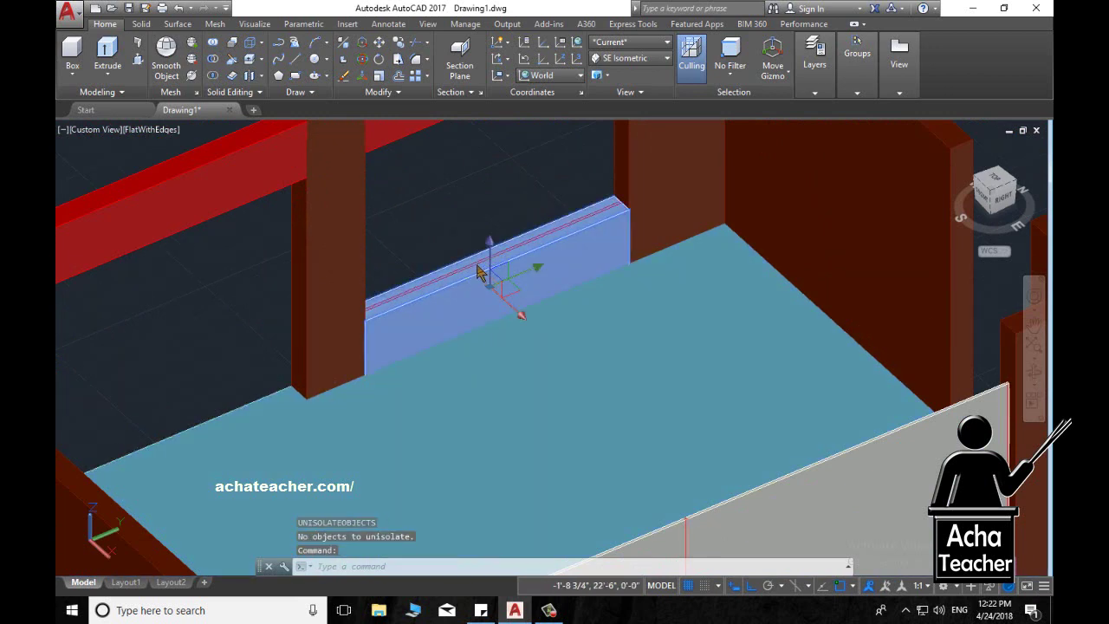
left_click(450, 253)
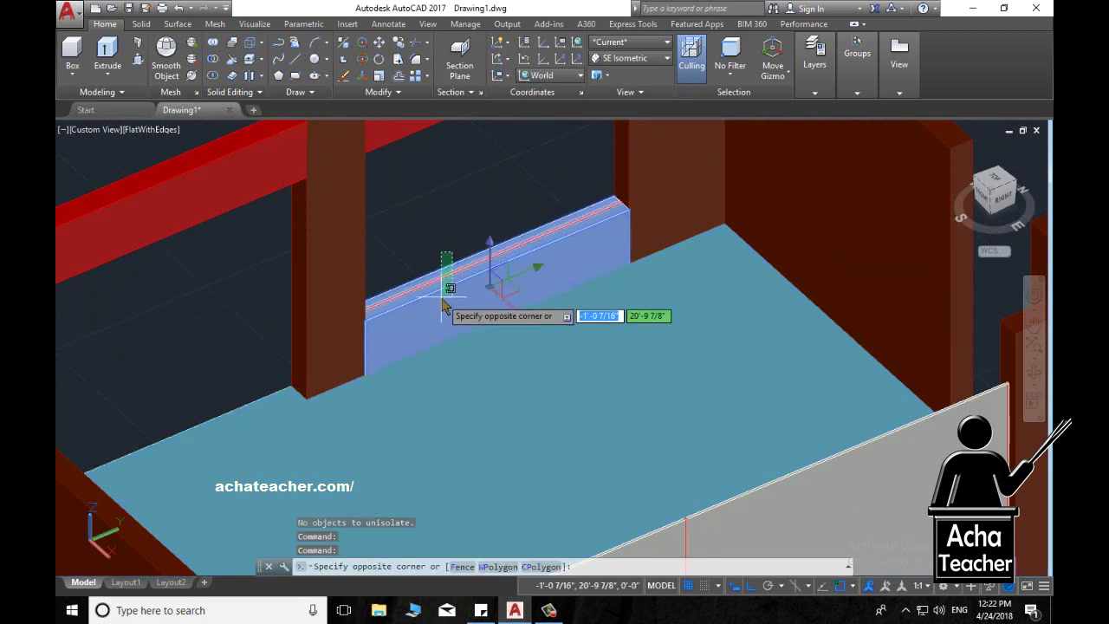
key("Escape")
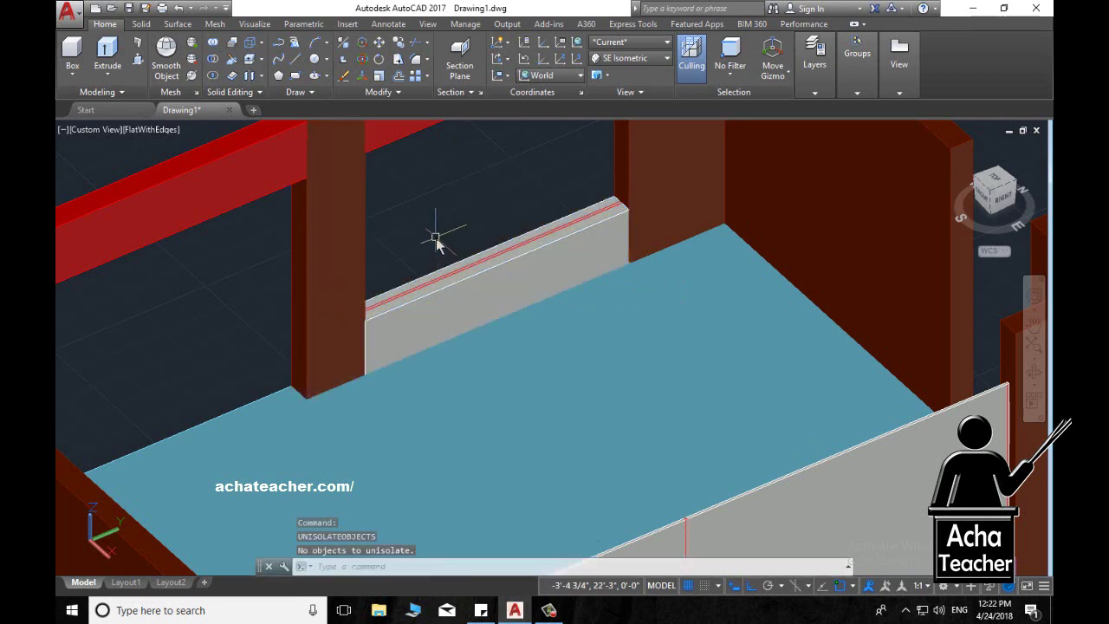
type("ISO")
- Isolate the low wall under the window together with the brown column
key("Return")
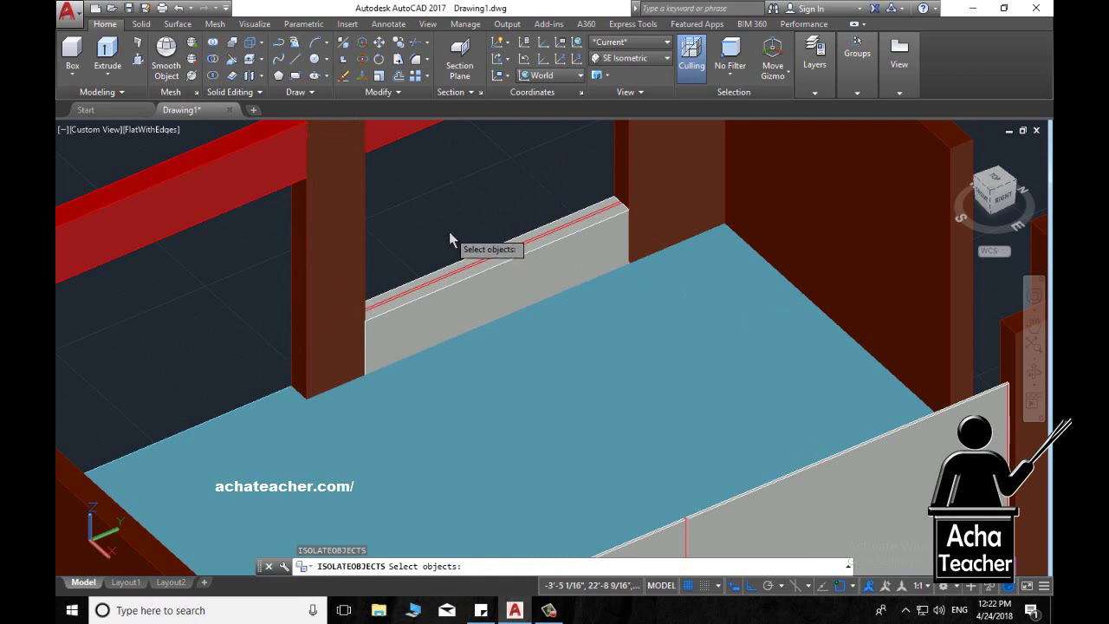
left_click(449, 231)
left_click(437, 310)
left_click(346, 297)
key("Return")
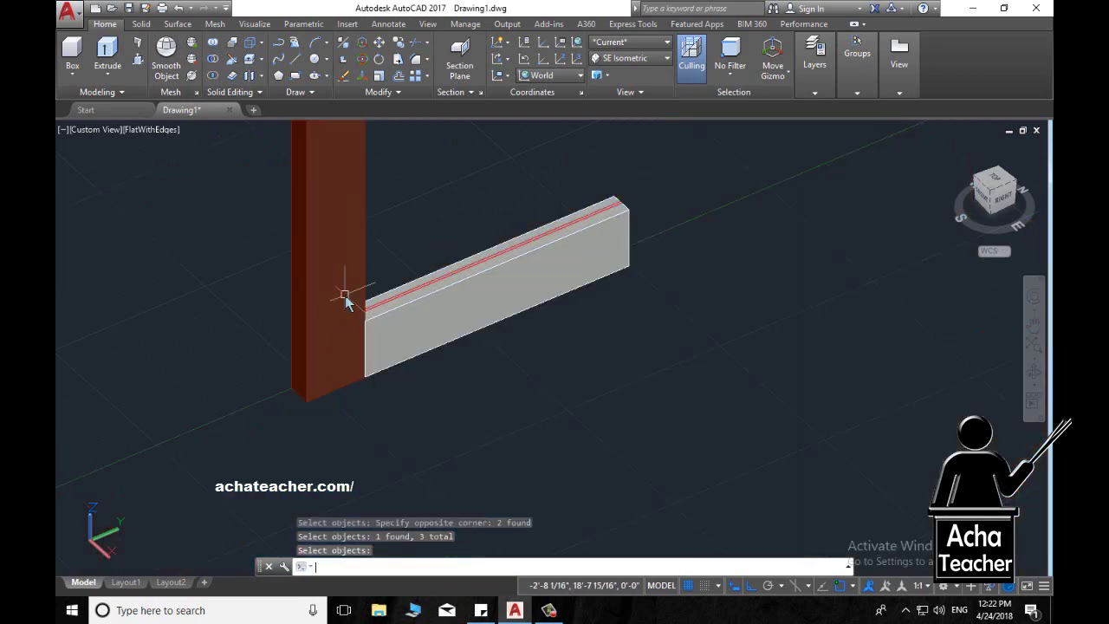
scroll(327, 346, "down", 5)
middle_click_drag(339, 339, 390, 341)
scroll(390, 345, "up", 4)
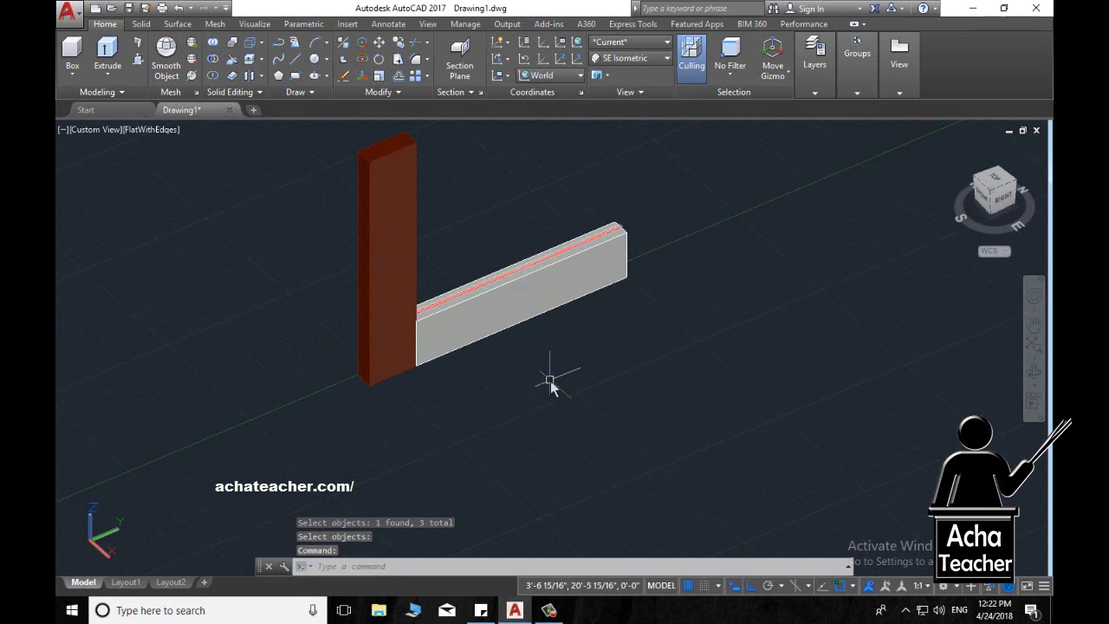
- Copy the low wall from its corner to the column's opposite side
type("co")
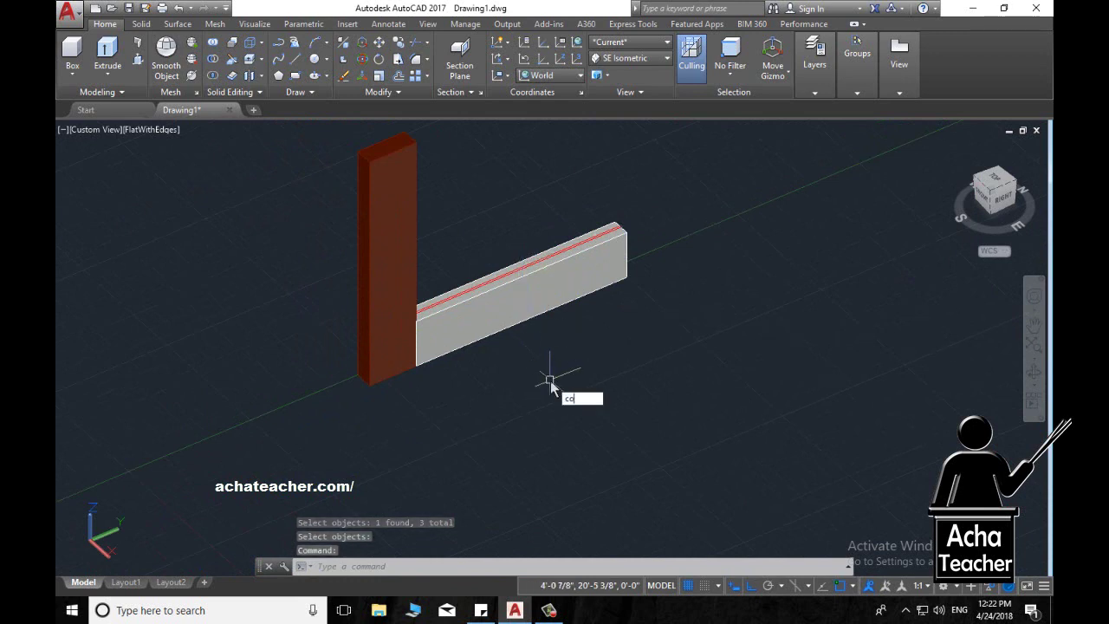
type("p")
key("Return")
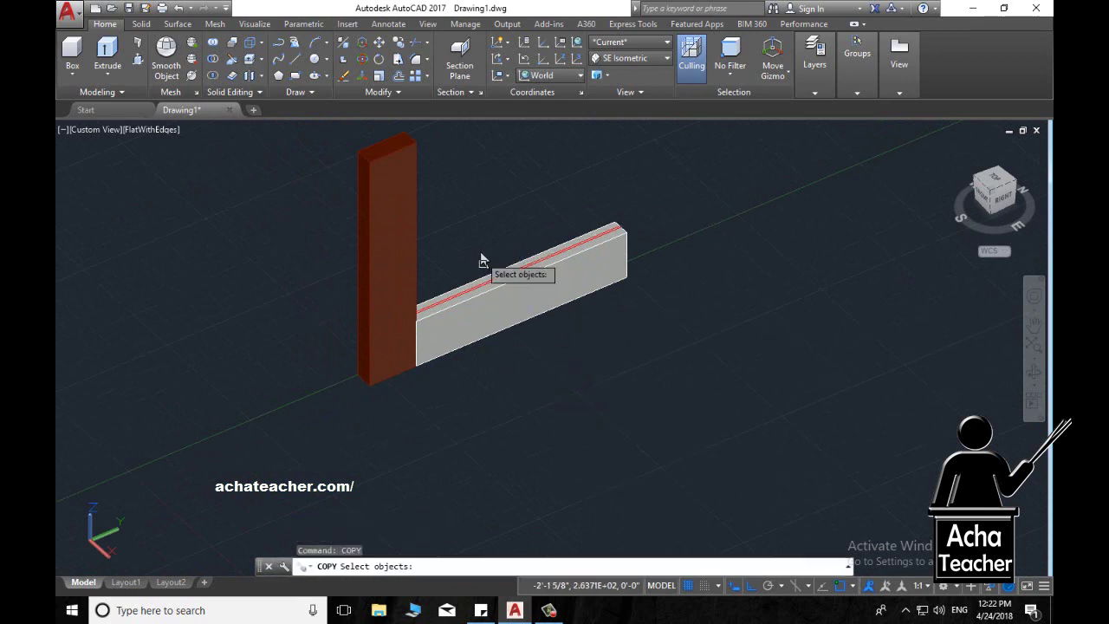
left_click(478, 242)
left_click(466, 366)
key("Return")
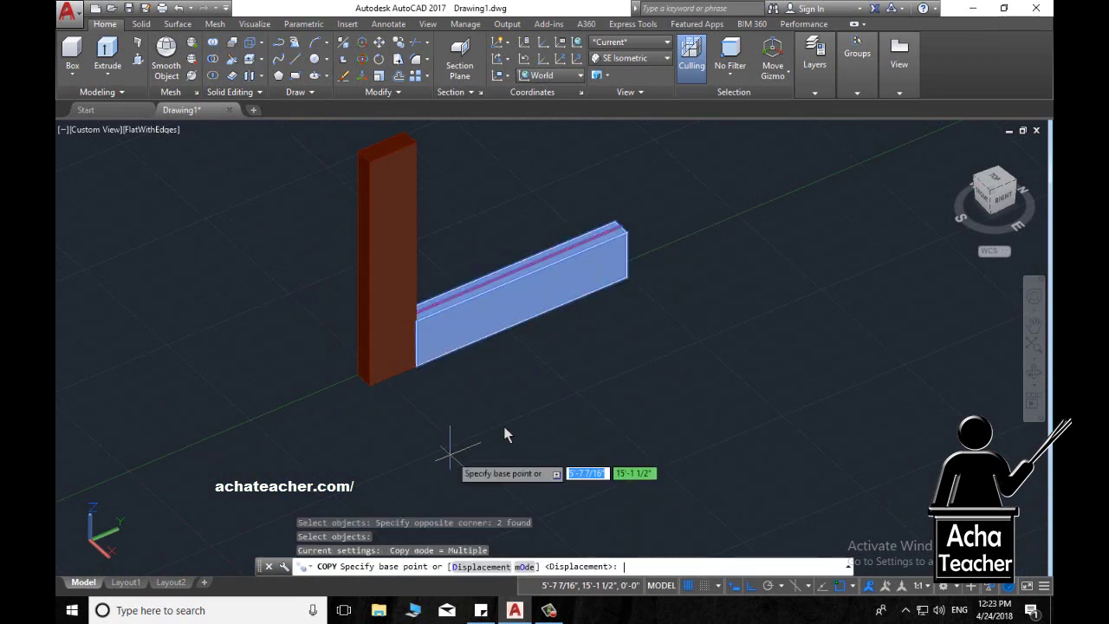
left_click(629, 274)
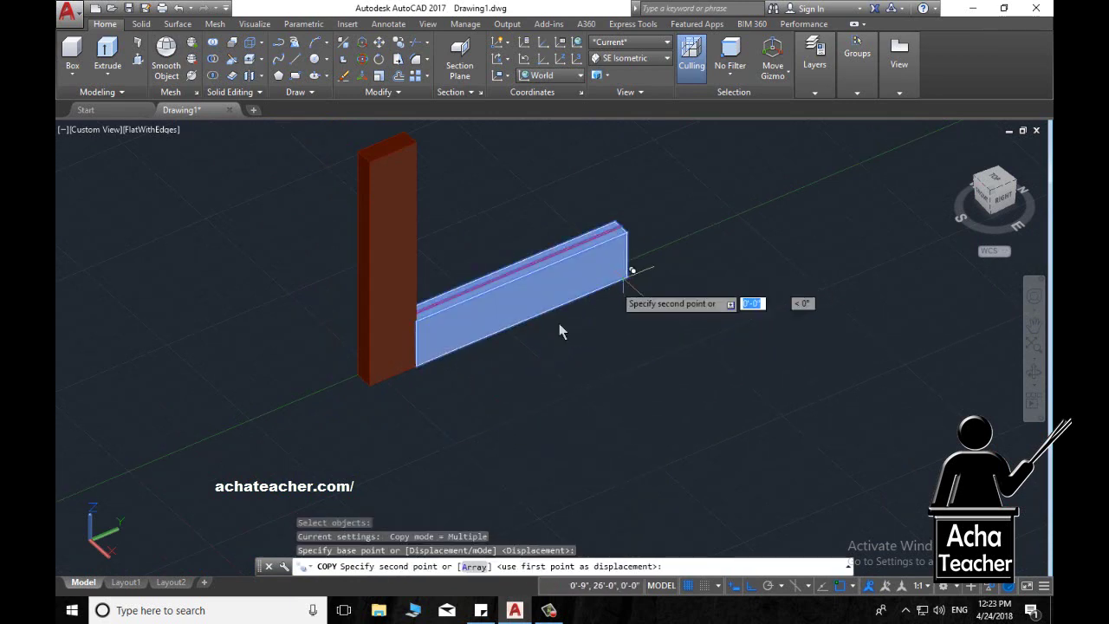
left_click(369, 392)
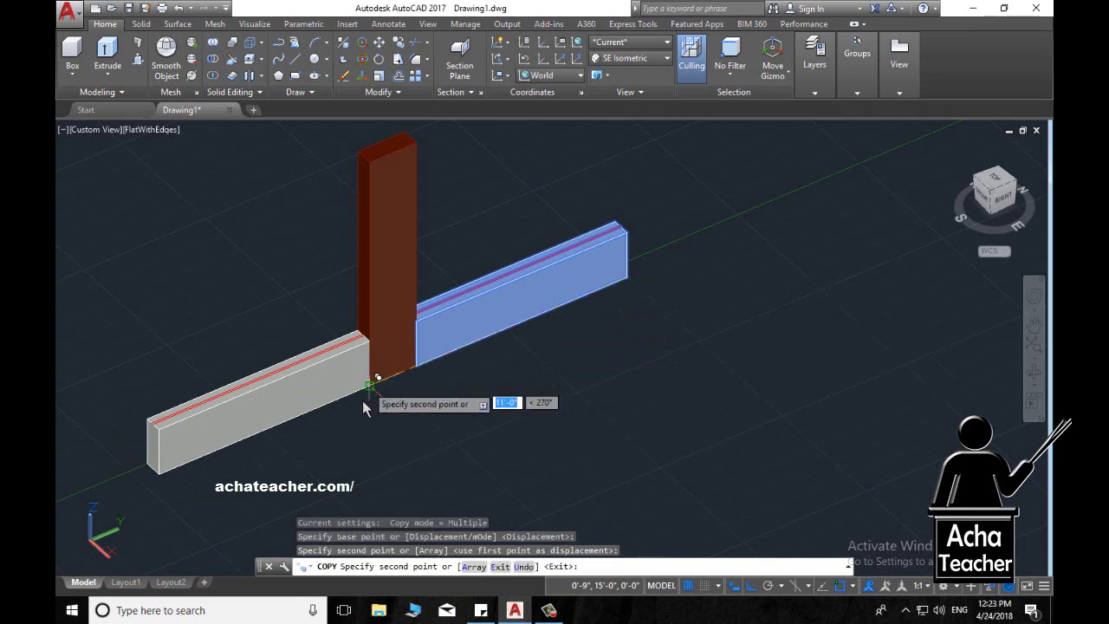
key("Return")
scroll(385, 405, "down", 3)
scroll(385, 405, "up", 3)
type("uni")
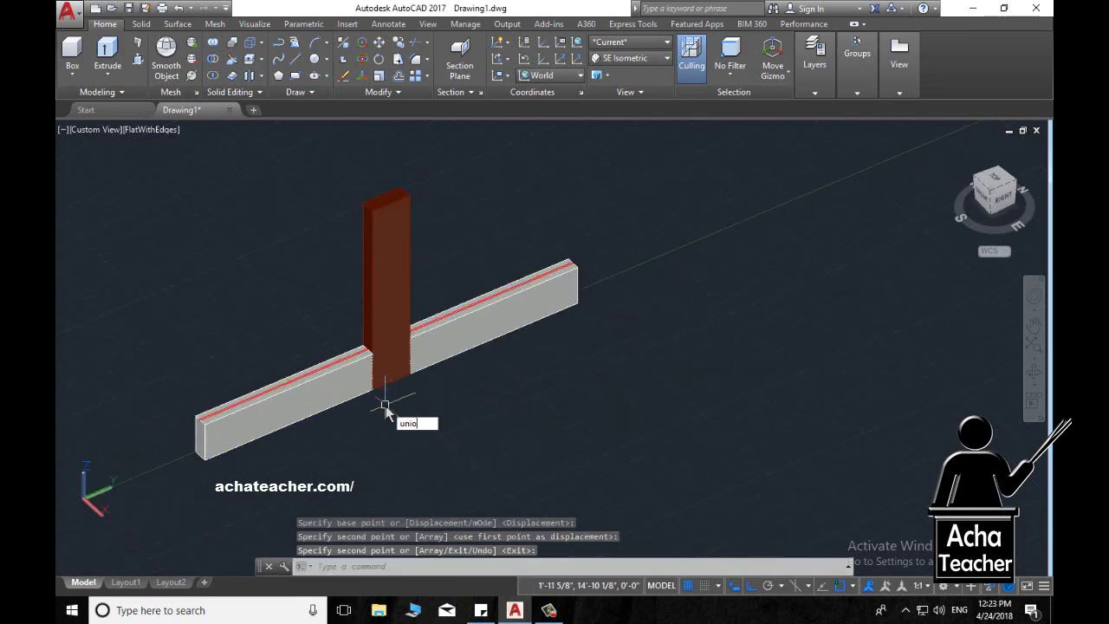
- Run UNISOLATE to redisplay all the hidden room objects
type("o")
key("BackSpace")
key("BackSpace")
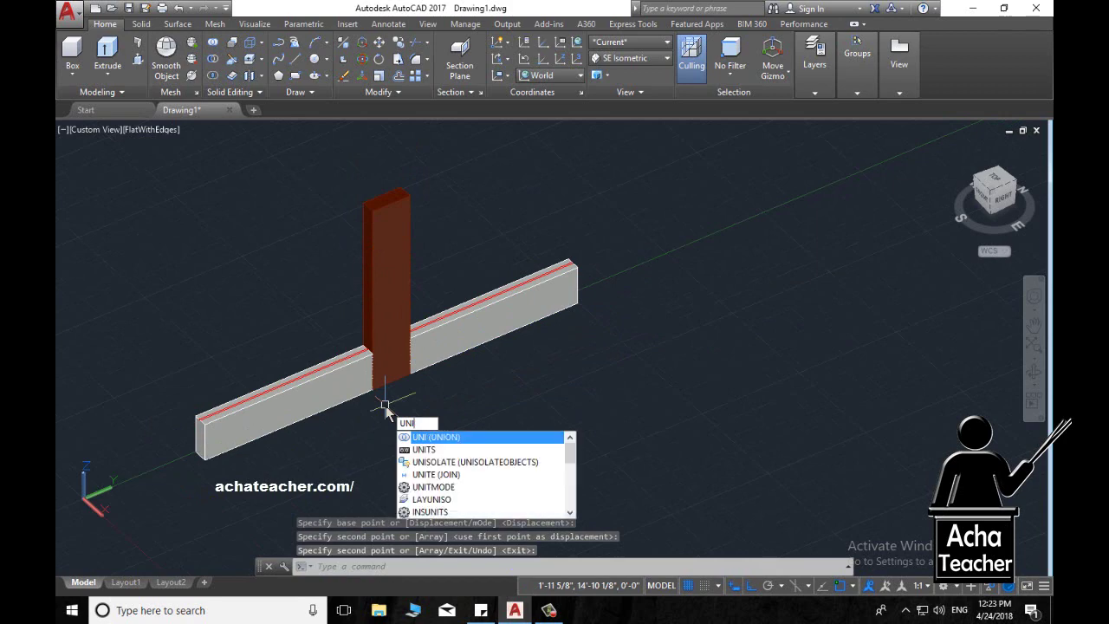
type("so")
key("Return")
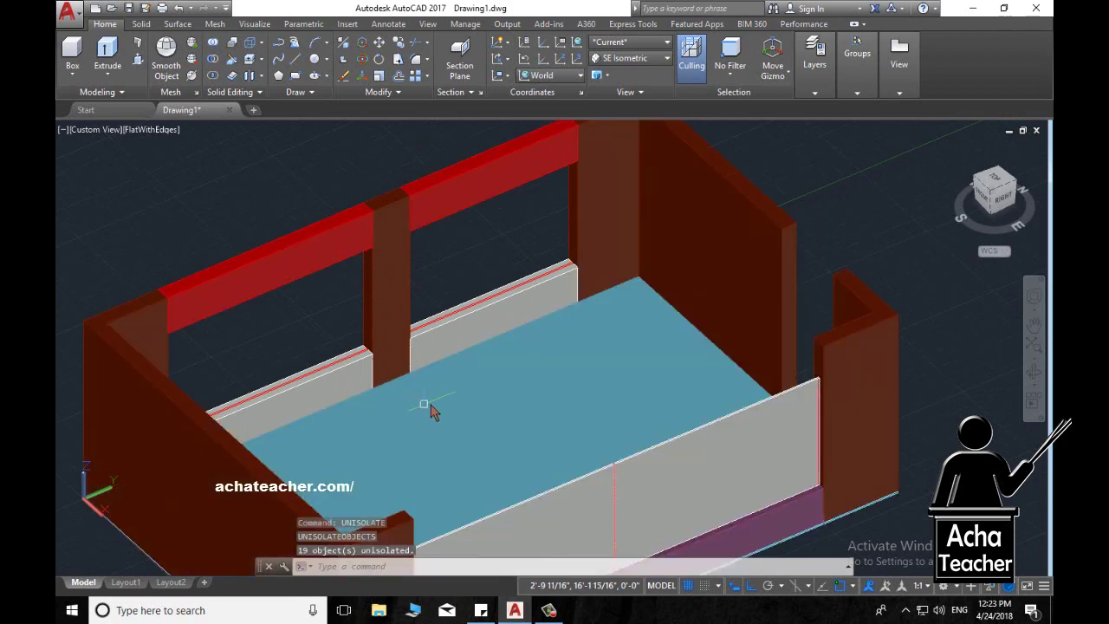
scroll(414, 329, "up", 2)
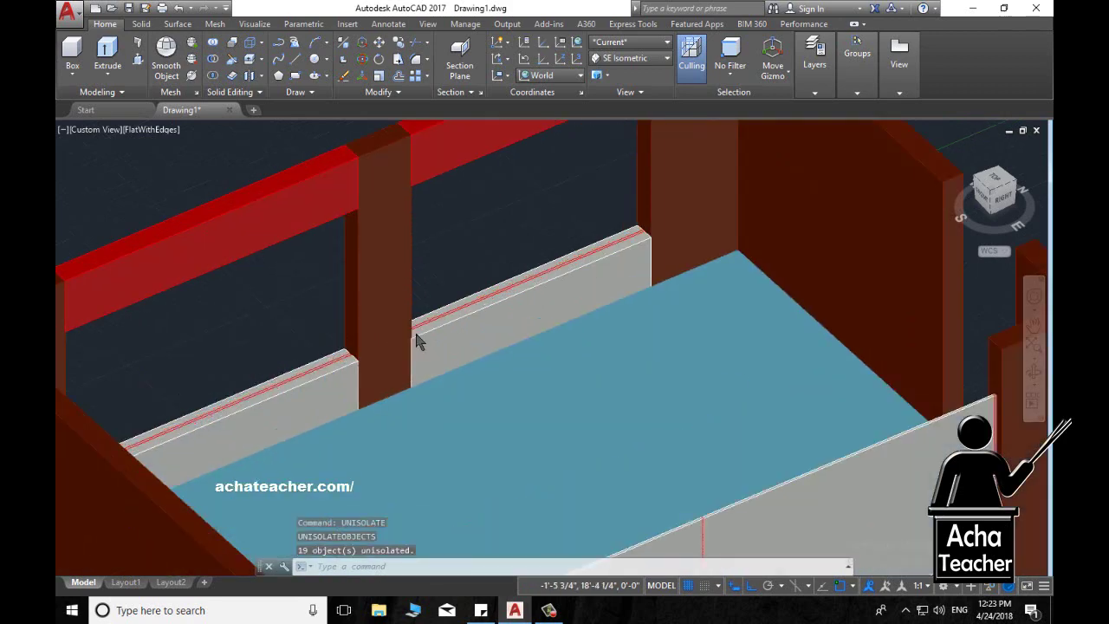
scroll(494, 290, "up", 2)
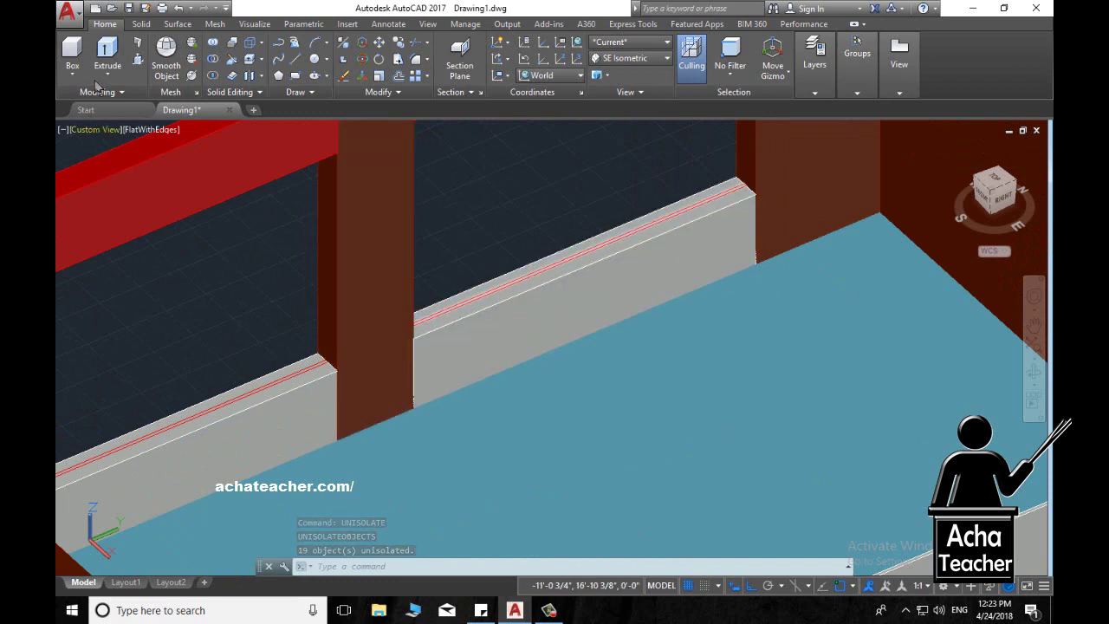
- Try extruding the low wall's top line, cancelling after the self-intersecting error
left_click(107, 56)
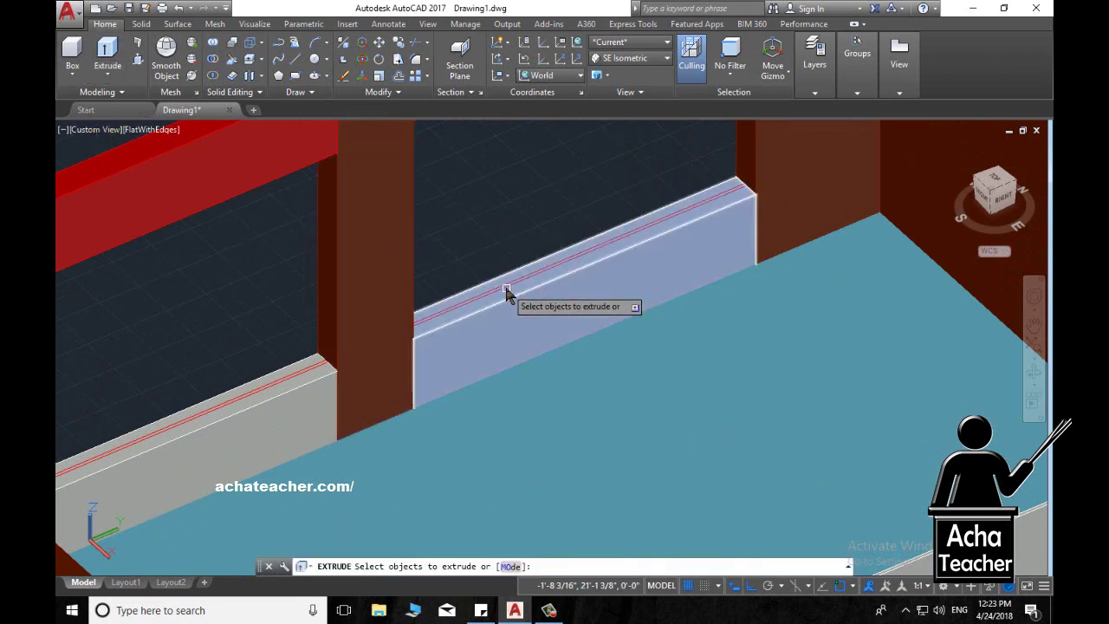
left_click(506, 287)
key("Return")
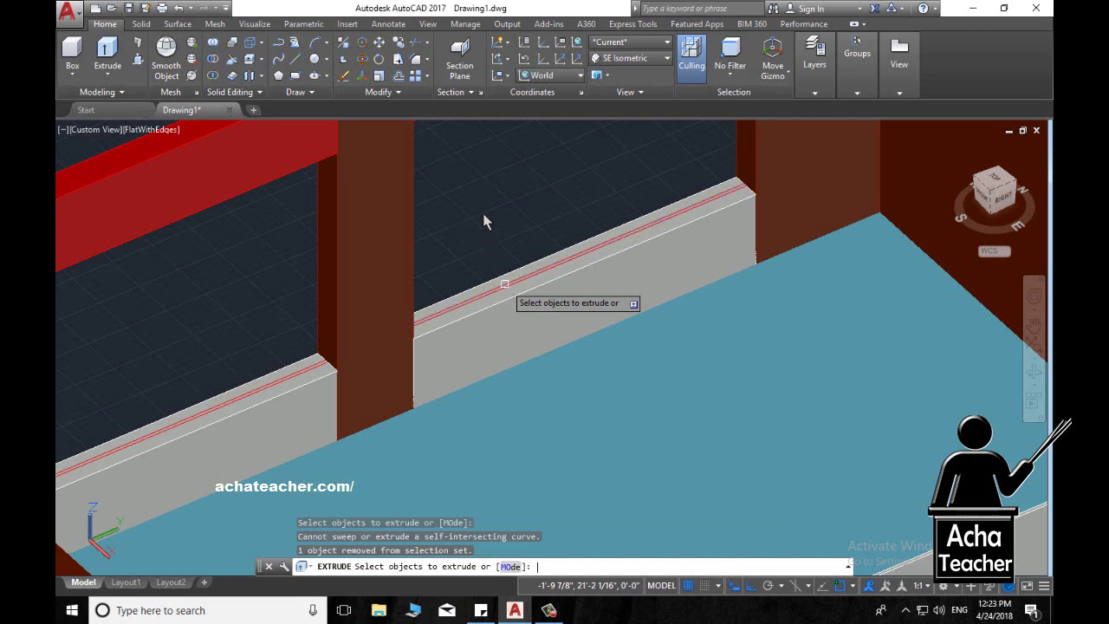
key("Escape")
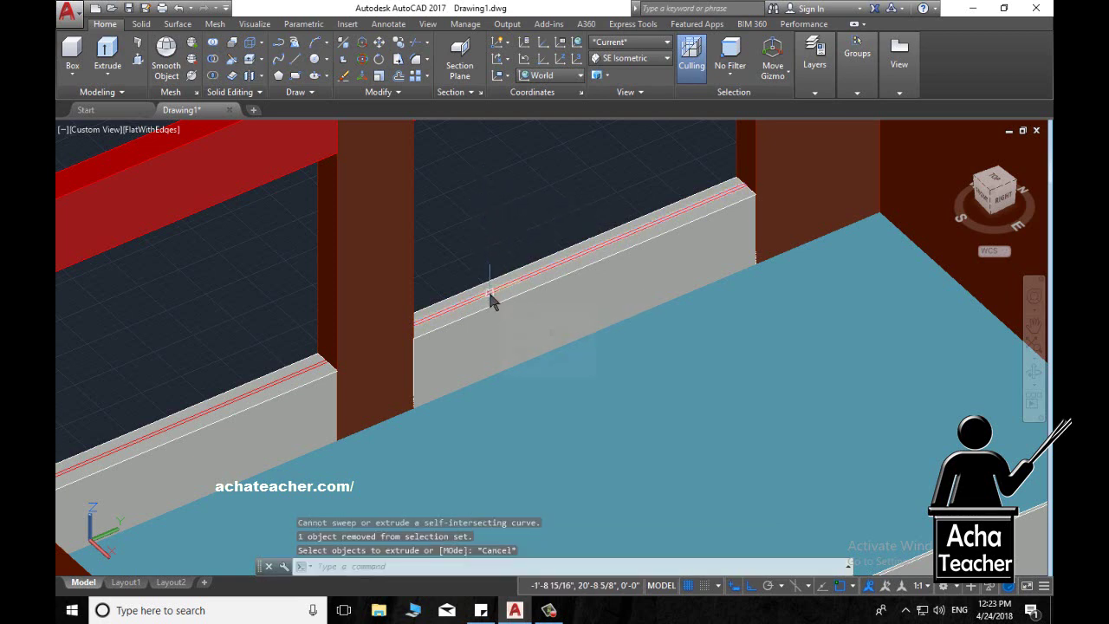
scroll(491, 299, "down", 2)
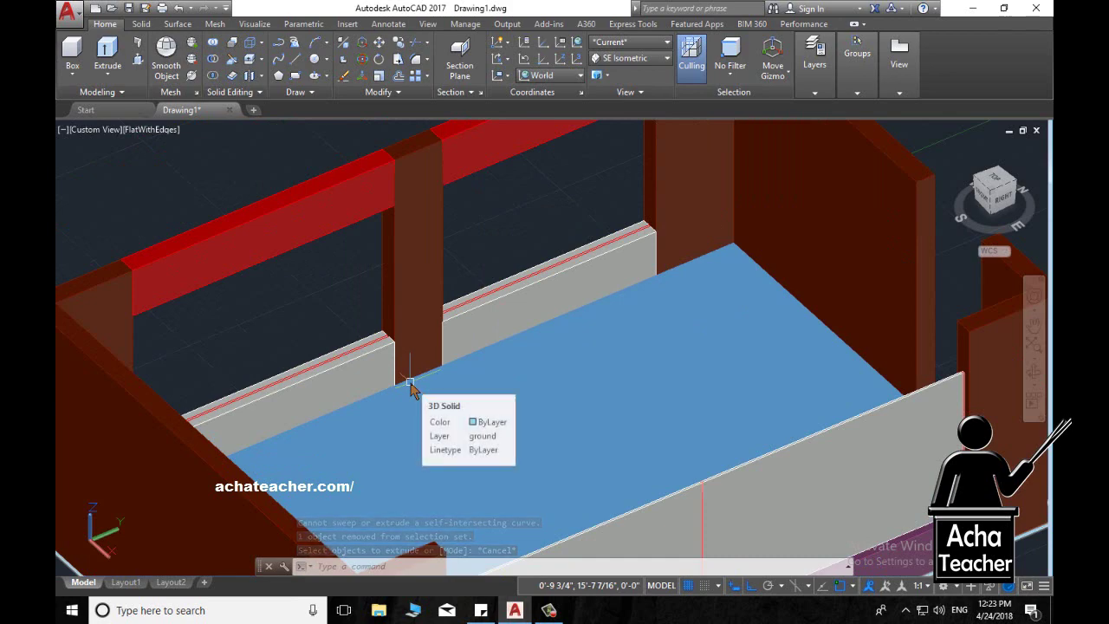
scroll(540, 248, "up", 2)
scroll(520, 338, "up", 2)
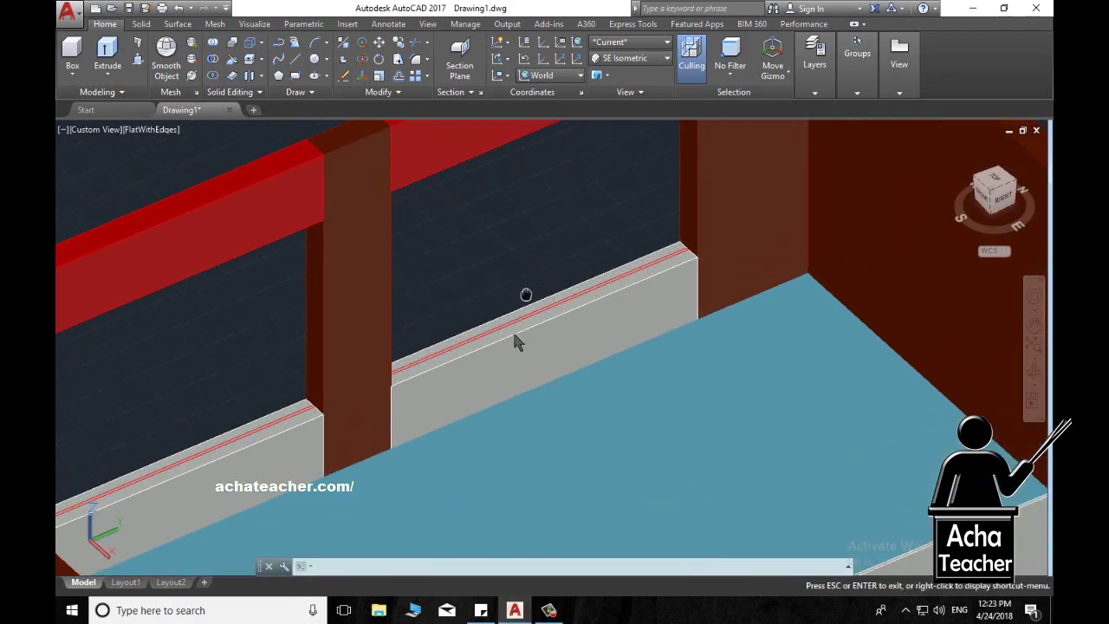
scroll(498, 385, "up", 1)
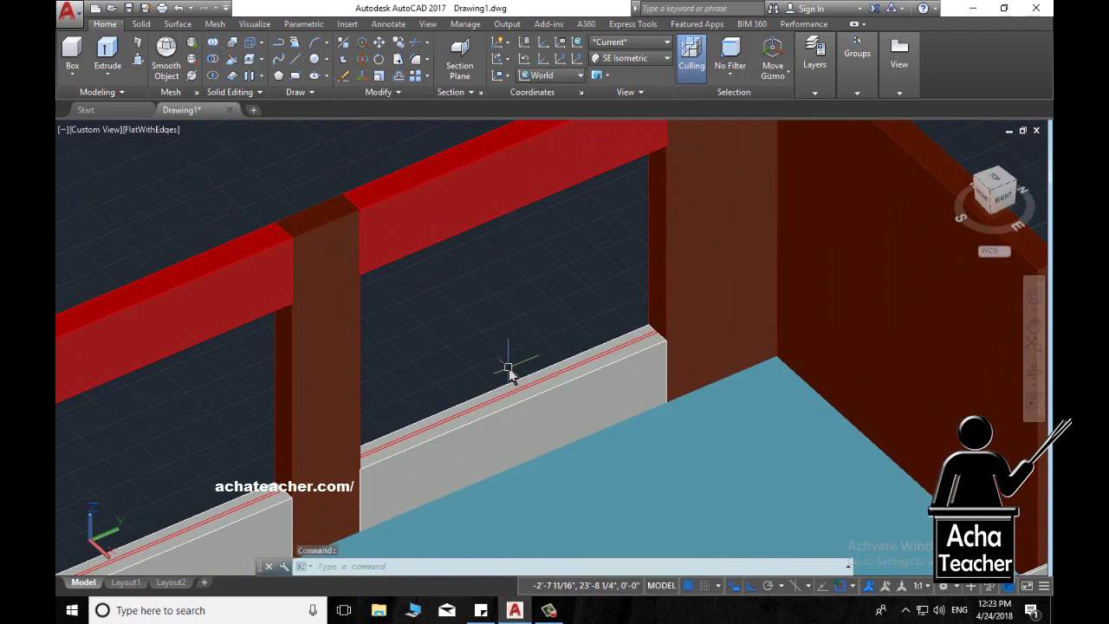
- Start a rectangle at the column, then cancel it
left_click(295, 76)
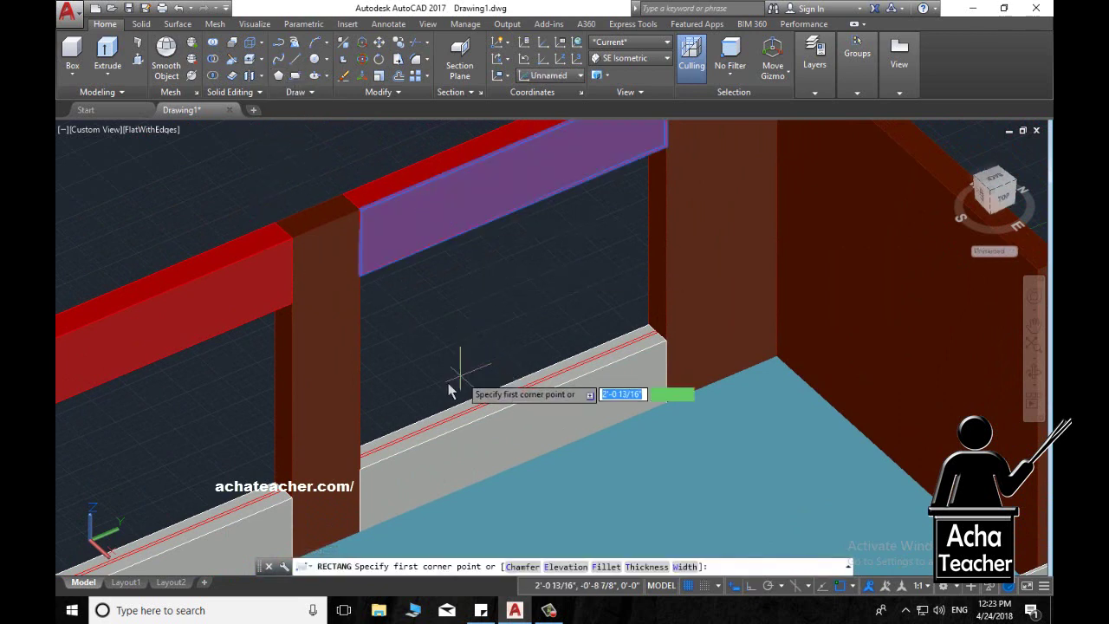
left_click(359, 274)
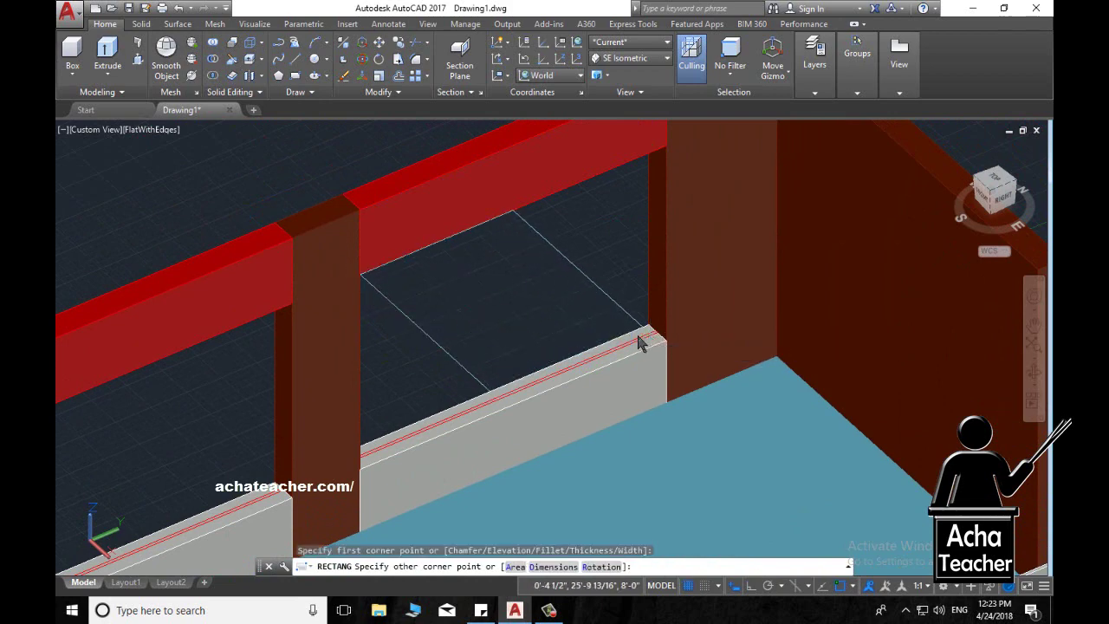
key("Escape")
scroll(557, 392, "down", 3)
scroll(537, 355, "up", 2)
scroll(487, 361, "up", 2)
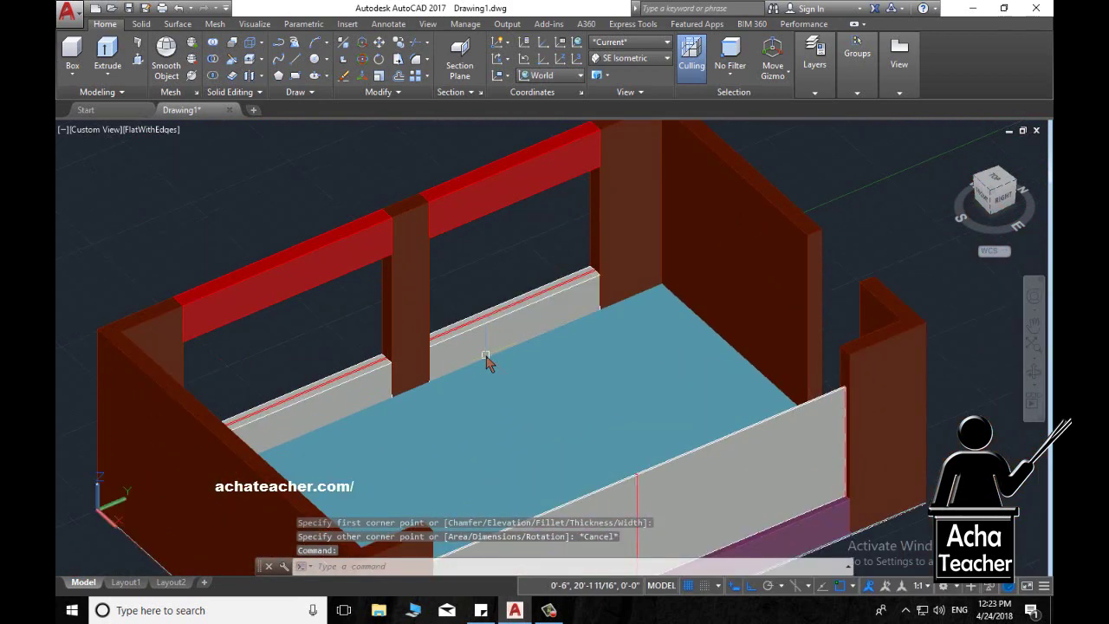
- Define a UCS with origin at the wall-column corner and X along the sill wall's top edge
type("U")
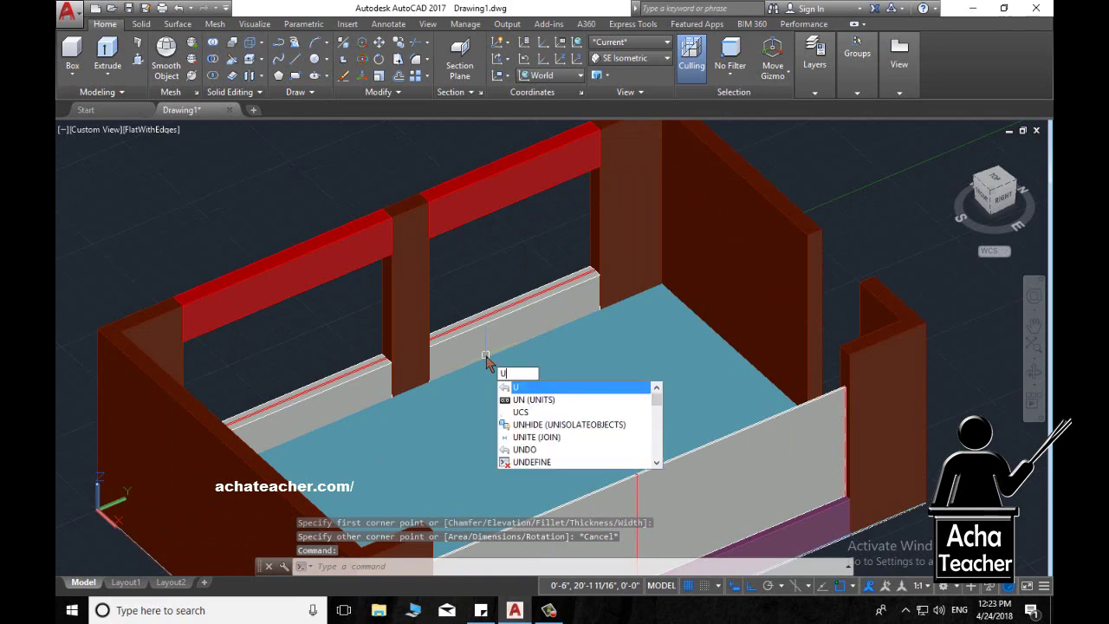
type("CS")
key("Return")
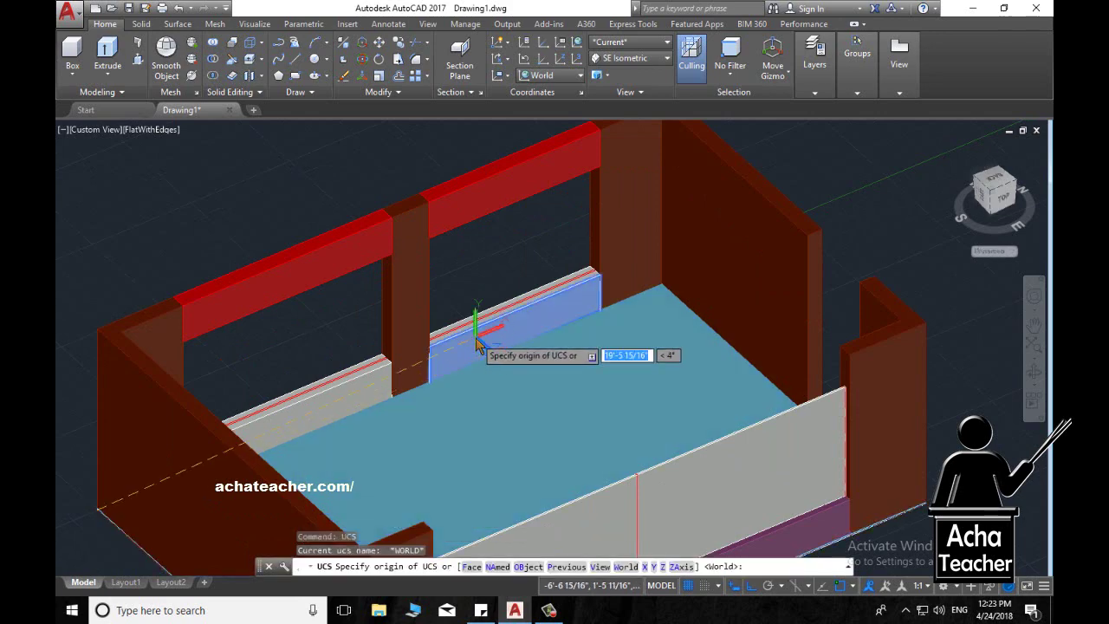
scroll(439, 330, "up", 2)
scroll(429, 375, "up", 2)
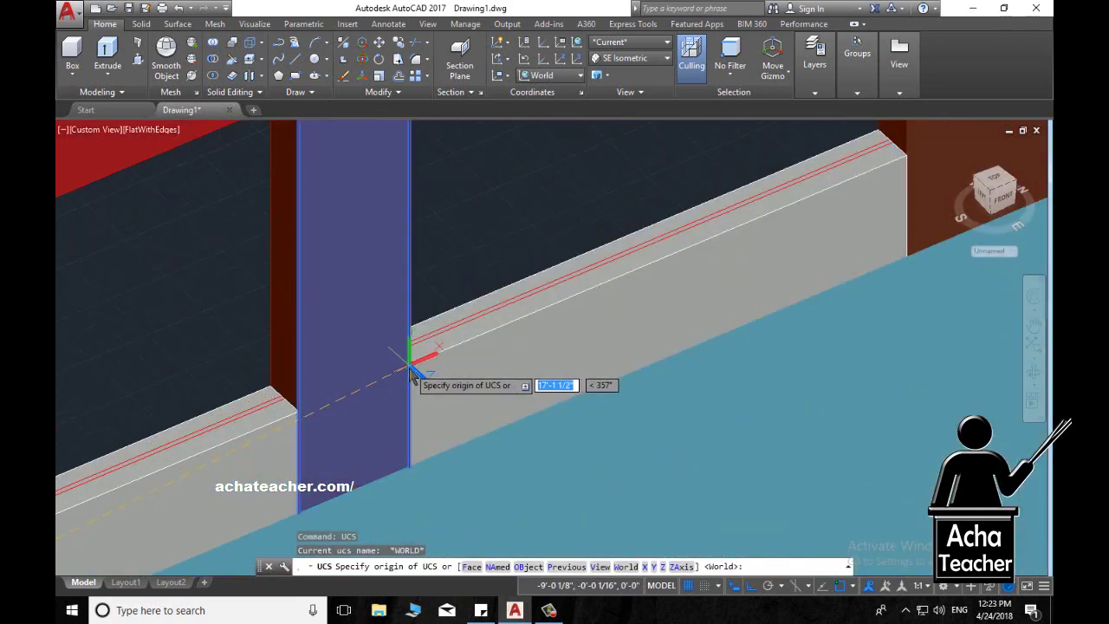
left_click(409, 357)
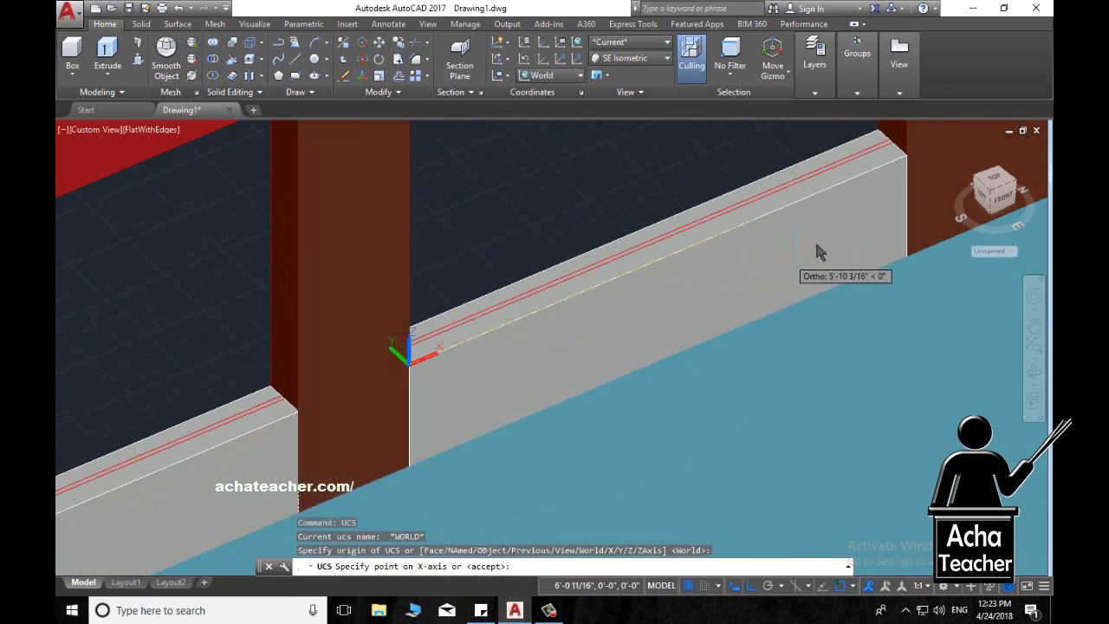
middle_click_drag(817, 248, 736, 424)
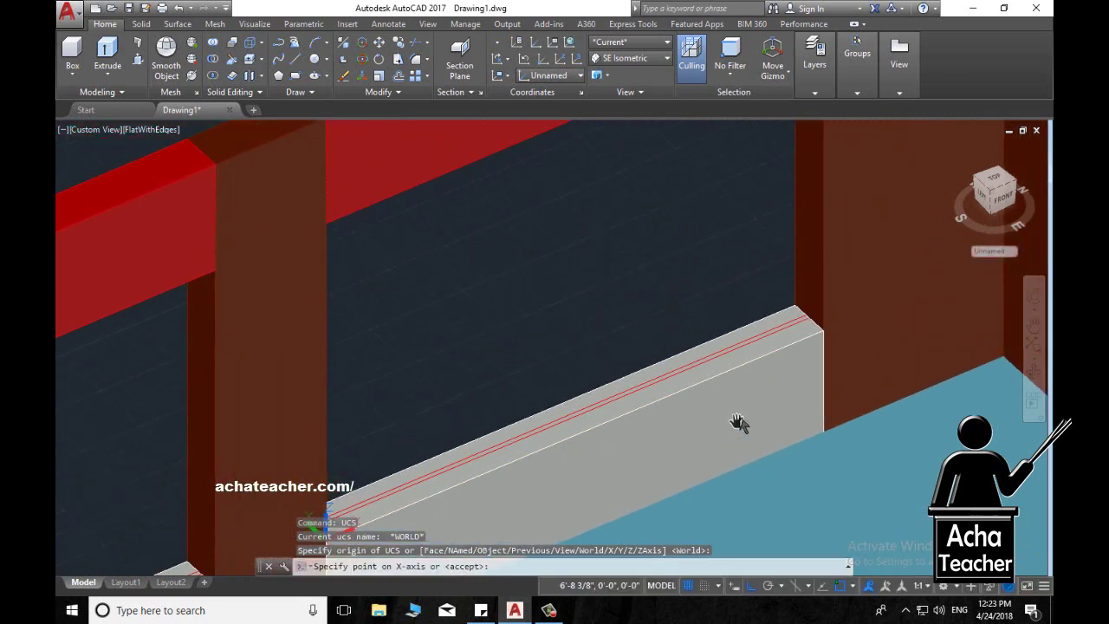
left_click(826, 331)
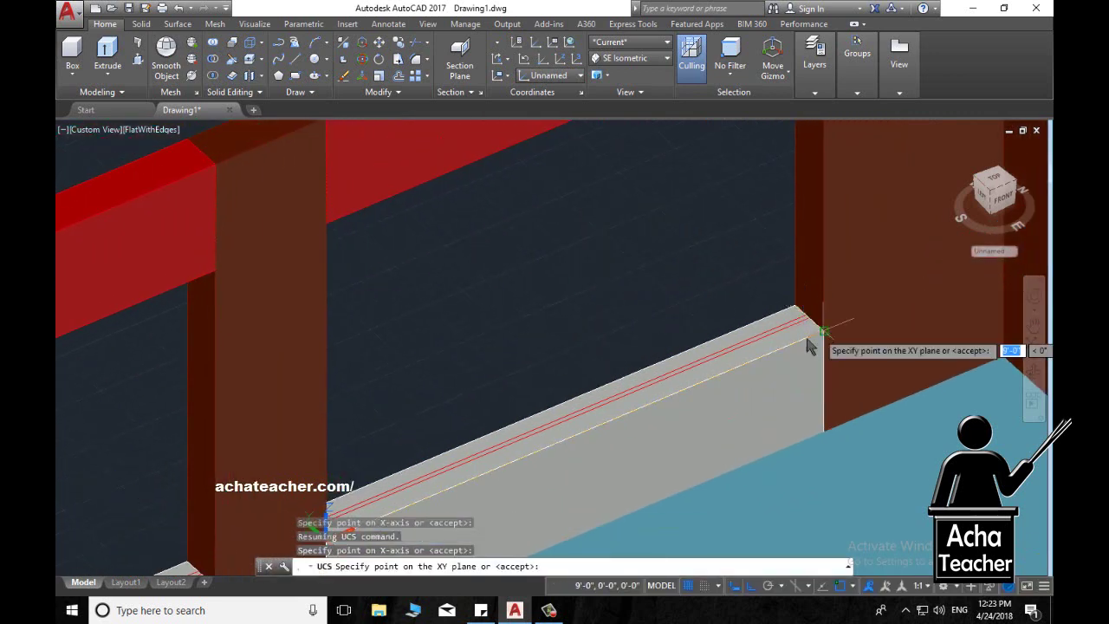
mouse_move(366, 384)
middle_mouse_down()
mouse_move(363, 315)
mouse_move(374, 340)
mouse_move(279, 397)
middle_mouse_up()
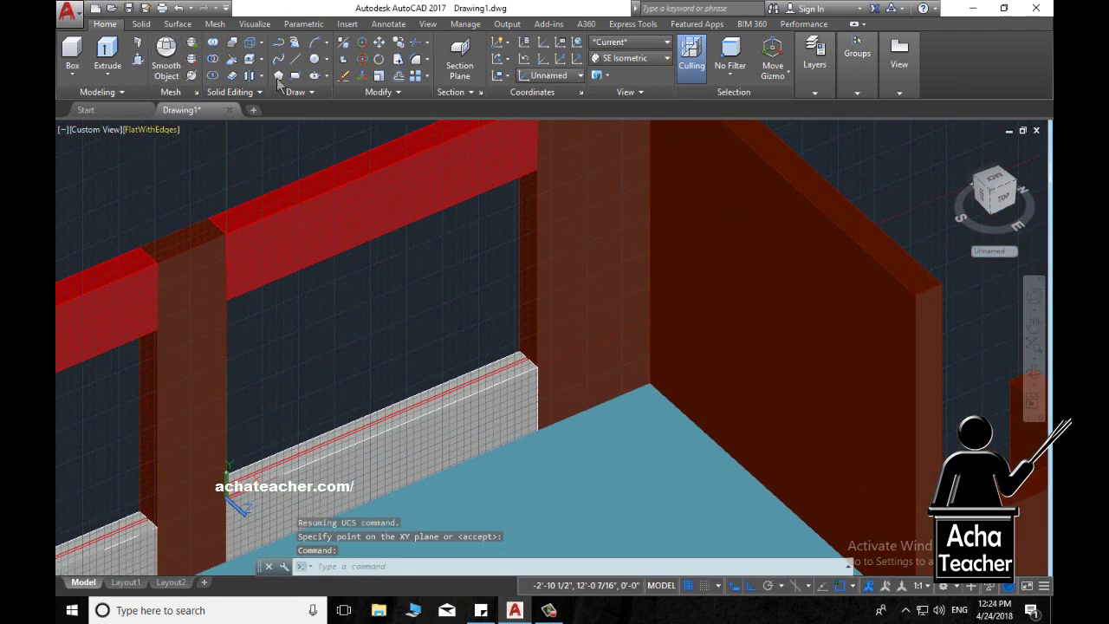
- Draw a rectangle from the opening's upper-left corner under the beam to the sill's top-right corner
left_click(296, 78)
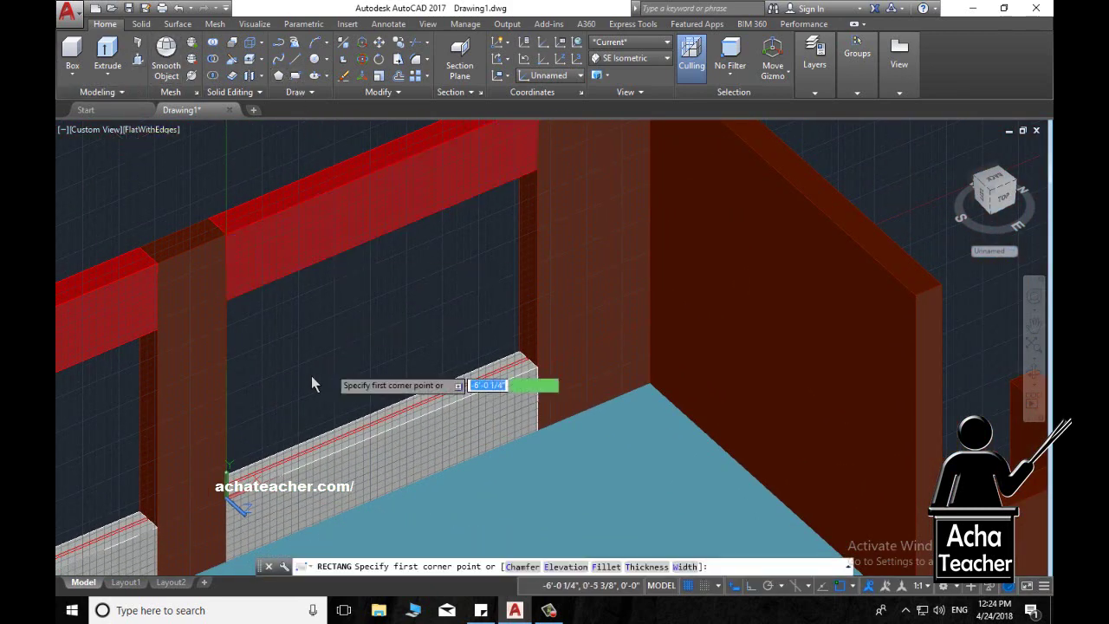
left_click(227, 301)
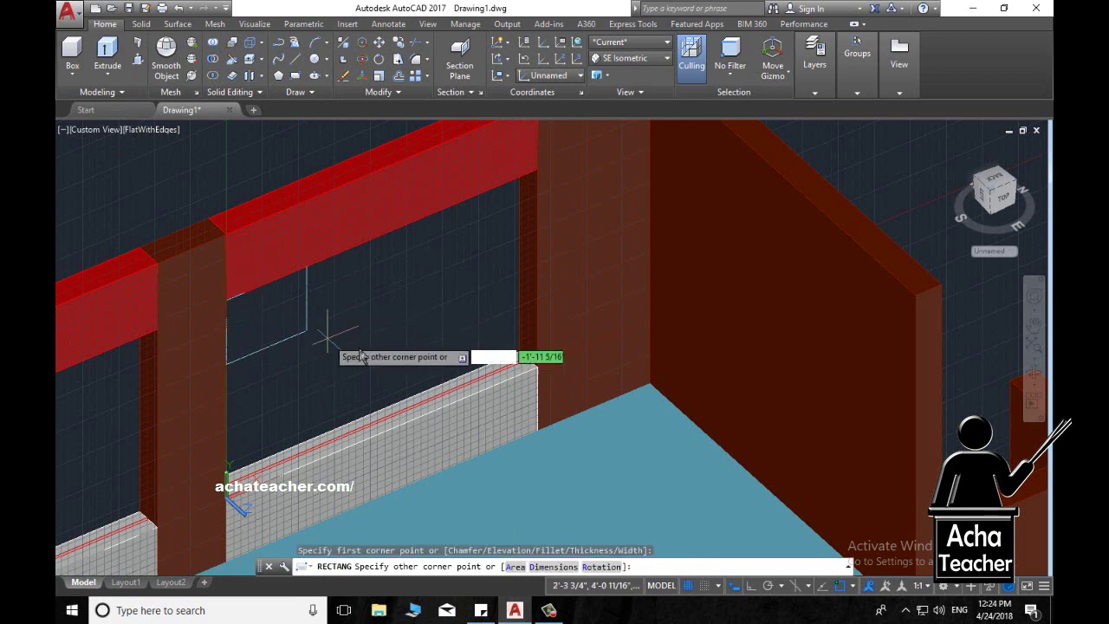
left_click(538, 372)
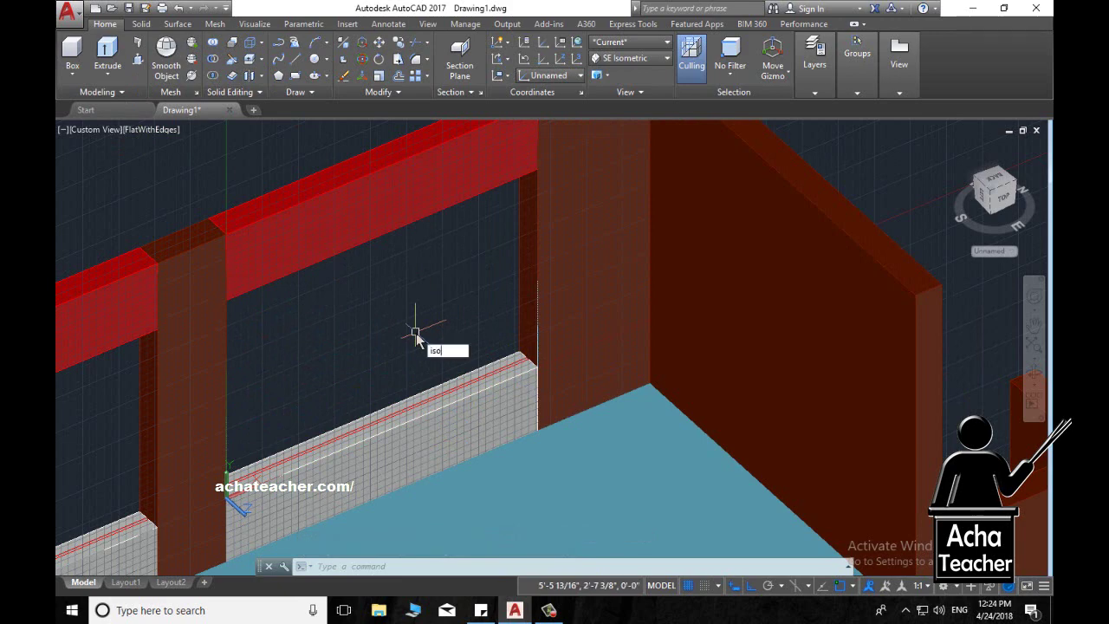
- Twice start isolating the sill walls, column and beam, cancelling the selection both times
key("Return")
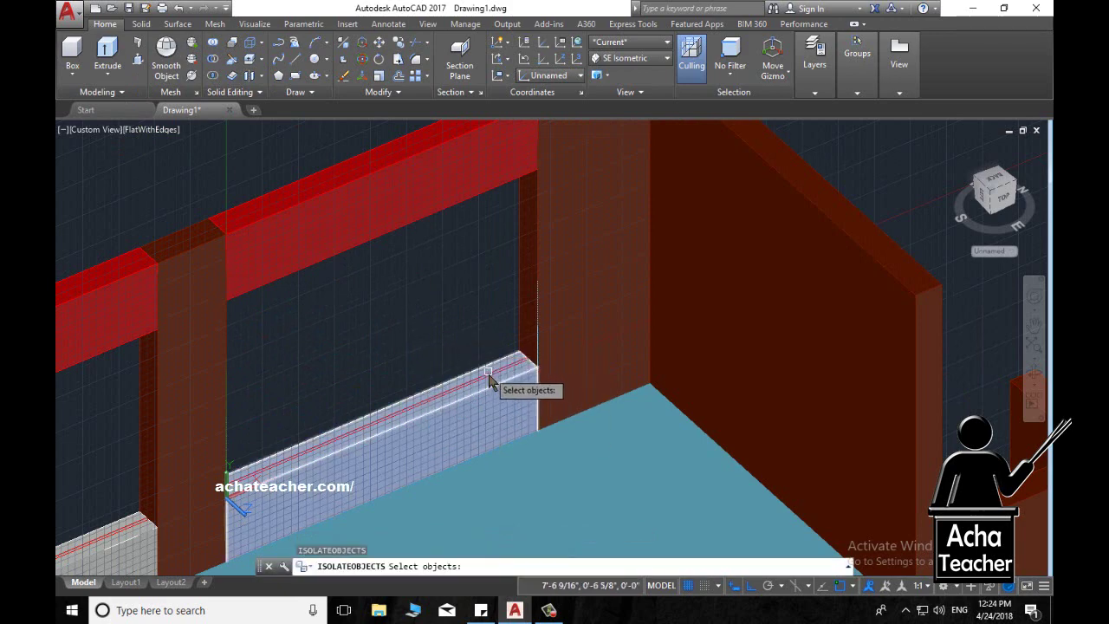
left_click(491, 386)
left_click(485, 378)
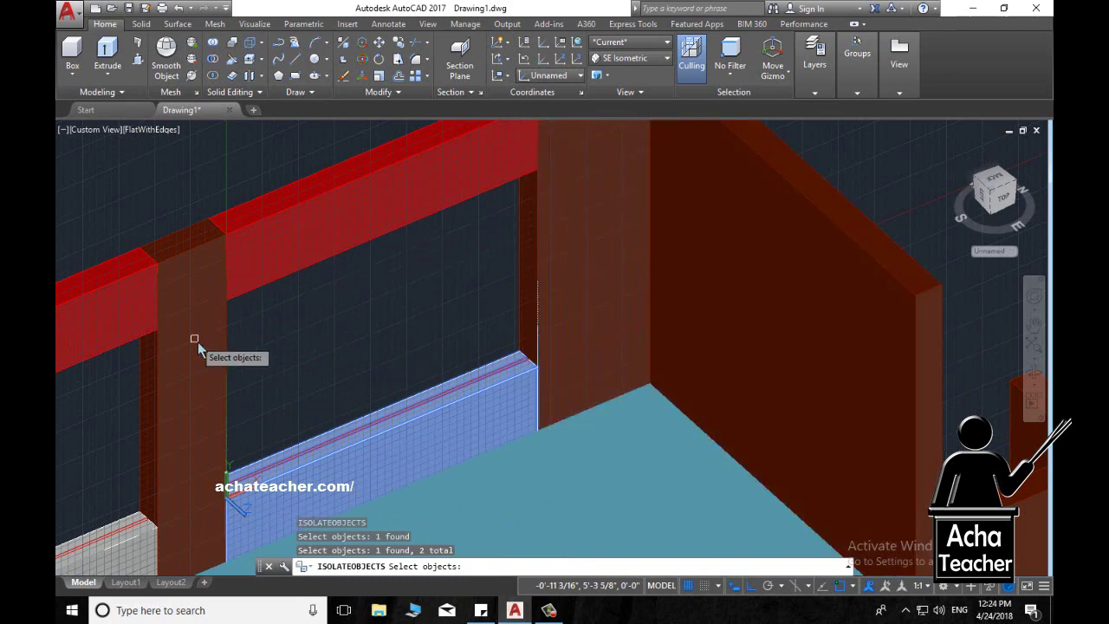
left_click(205, 358)
left_click(285, 252)
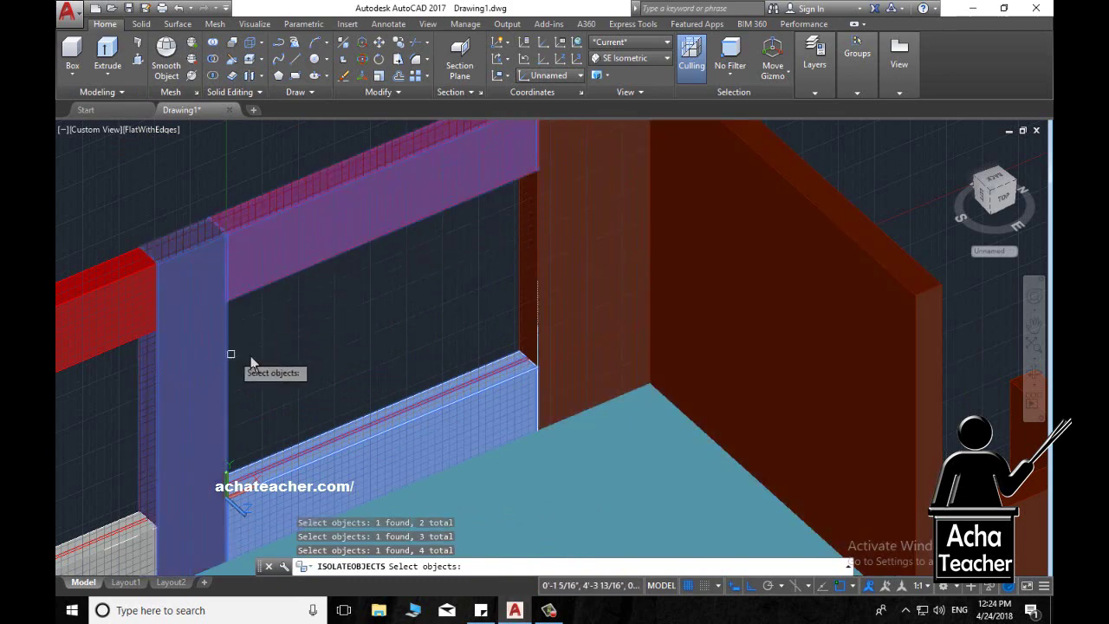
key("Escape")
type("I")
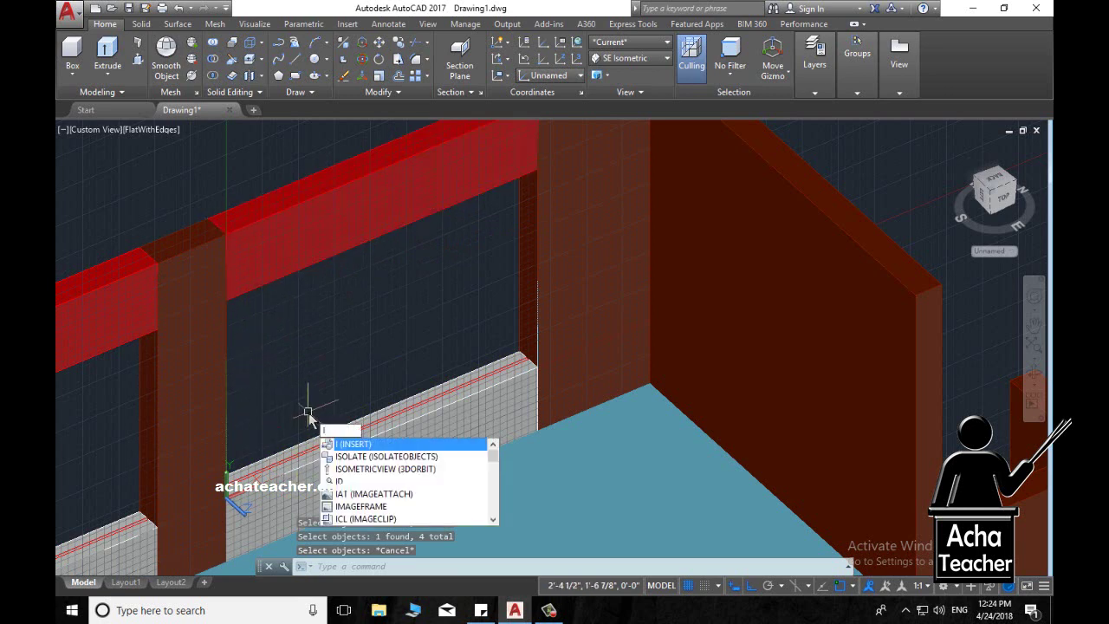
type("so")
key("Return")
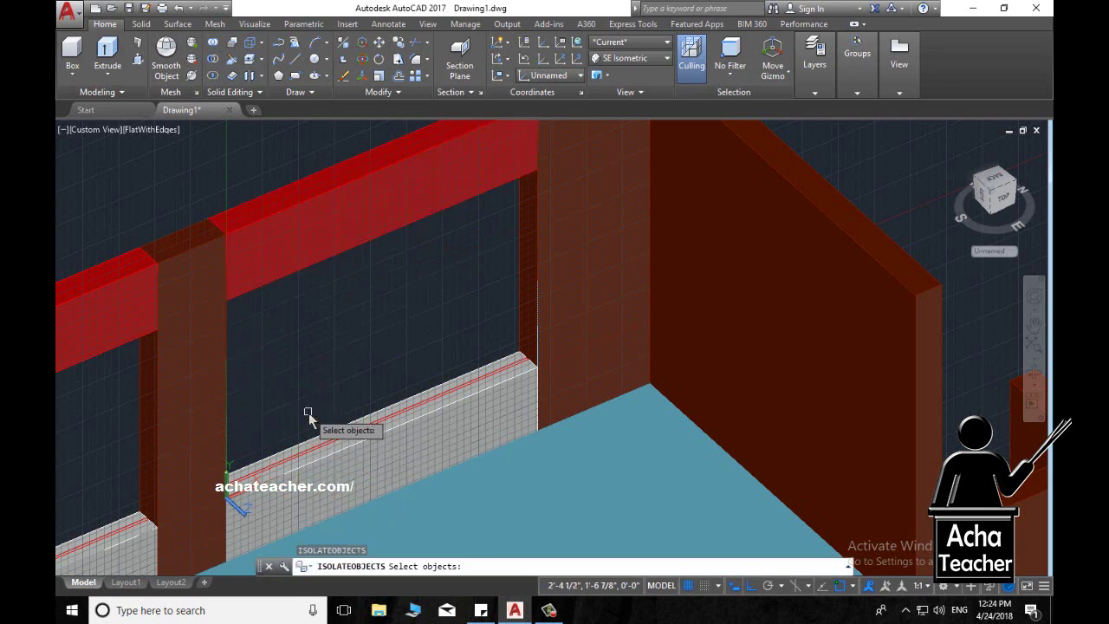
left_click(383, 421)
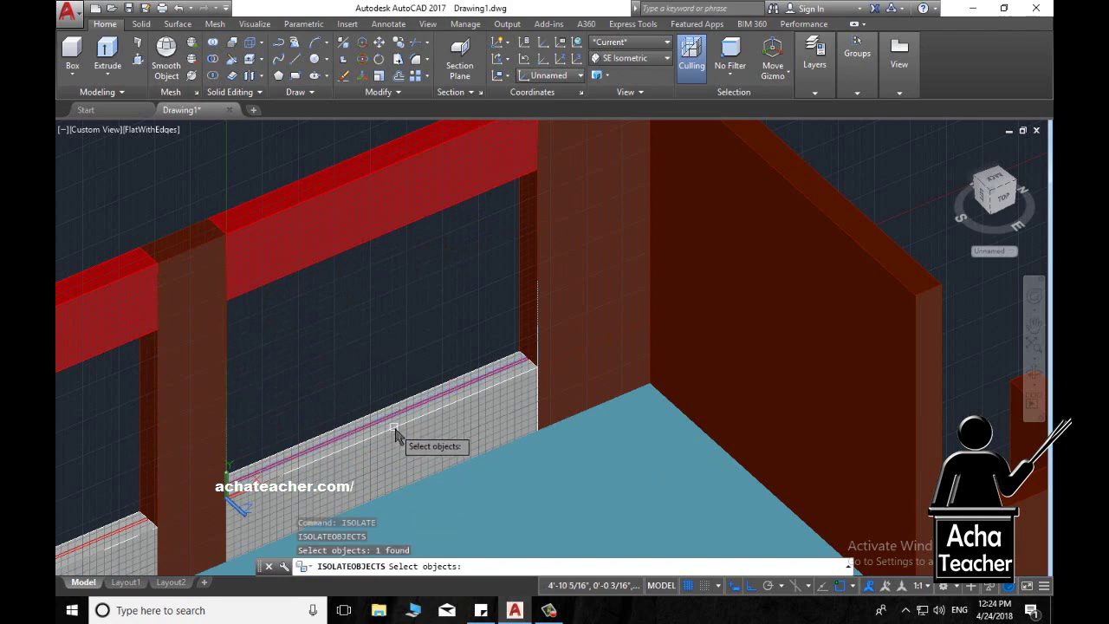
left_click(395, 435)
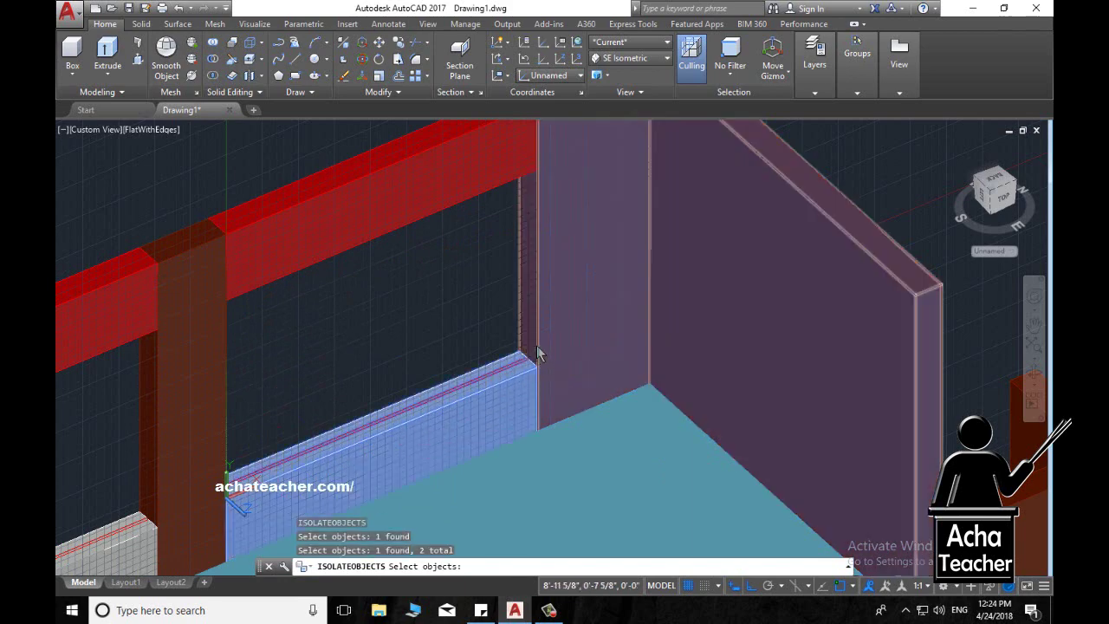
key("Escape")
- Switch the viewport visual style to 2D Wireframe
left_click(635, 44)
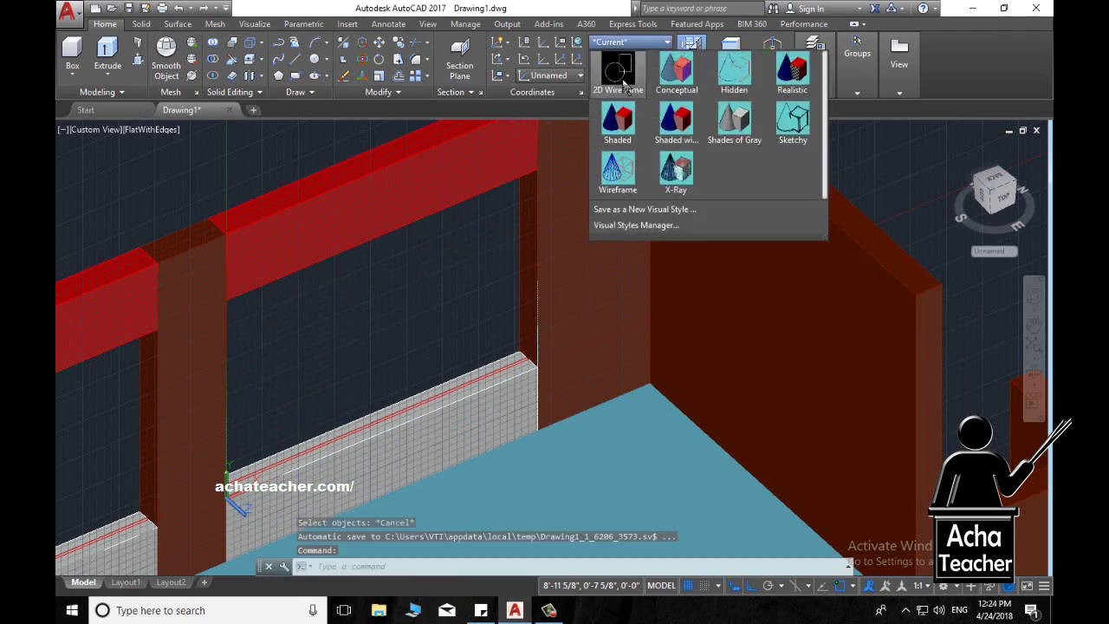
left_click(622, 69)
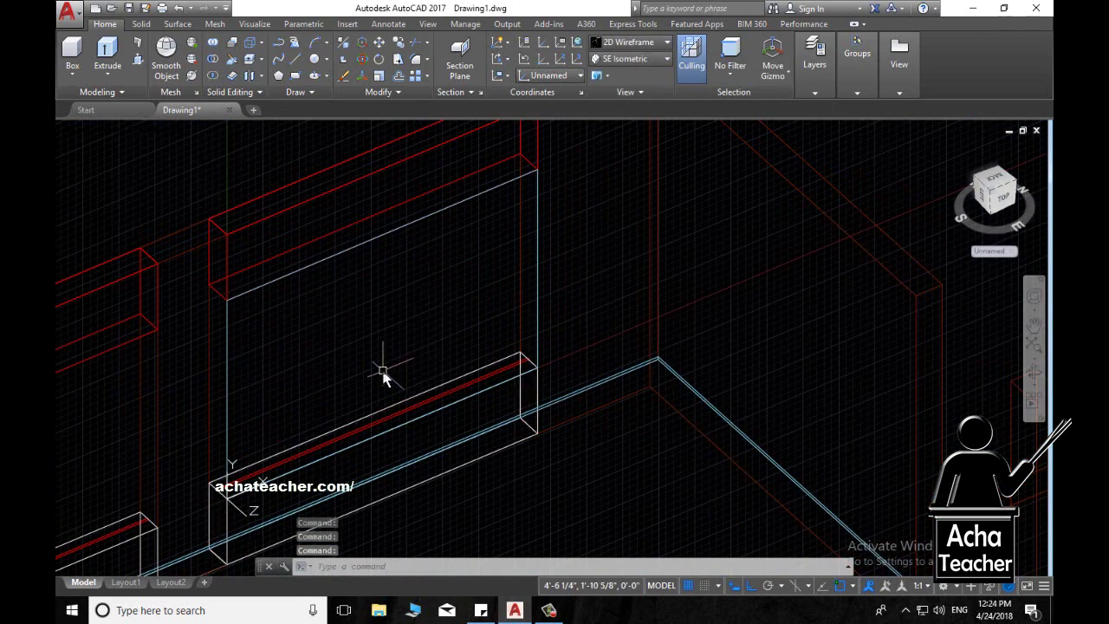
type("ISo")
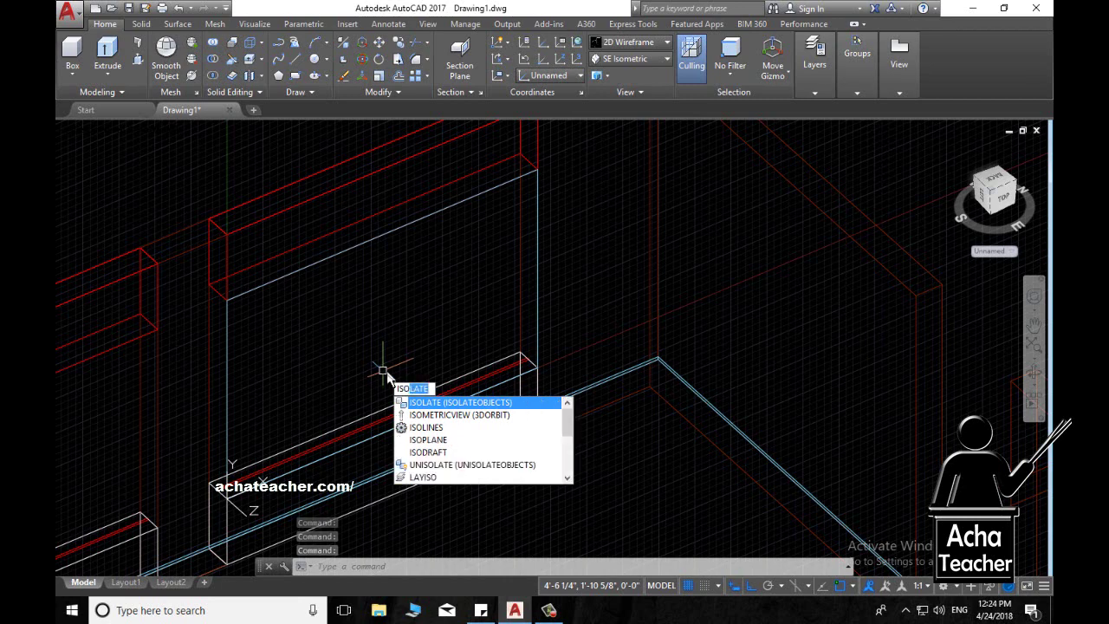
key("Escape")
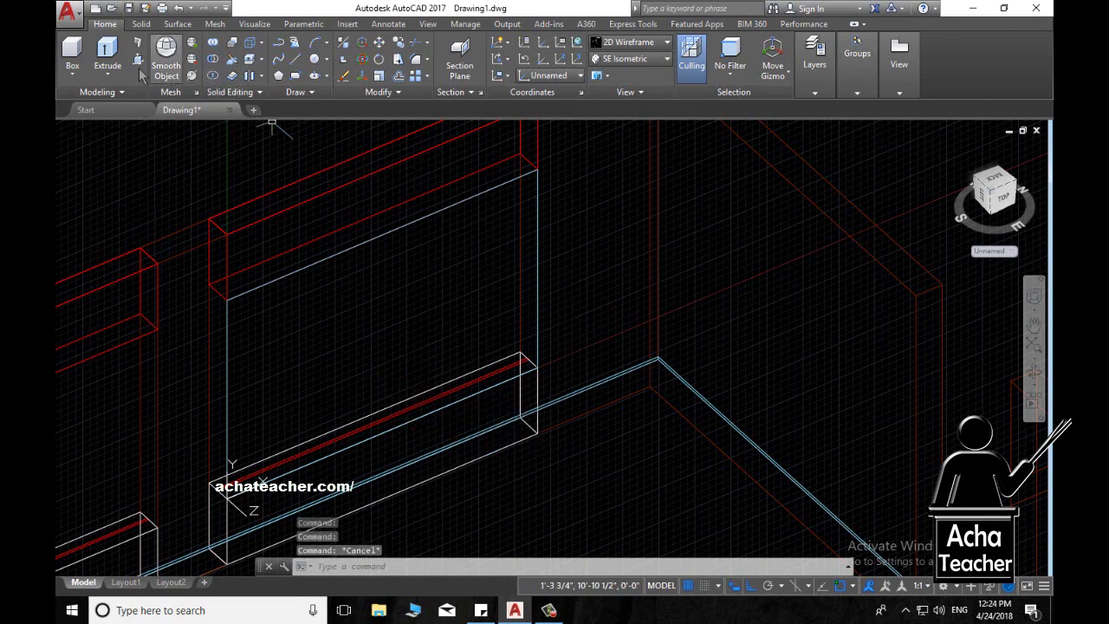
- Extrude the window-opening rectangle 1" into a thin glass panel solid
left_click(108, 53)
left_click(537, 307)
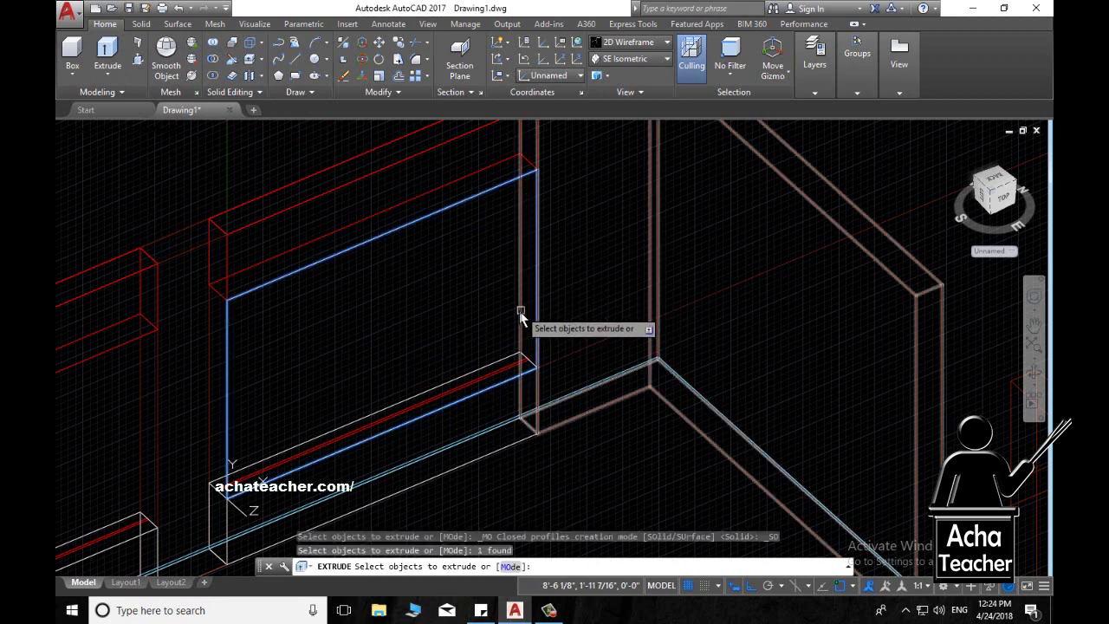
key("Return")
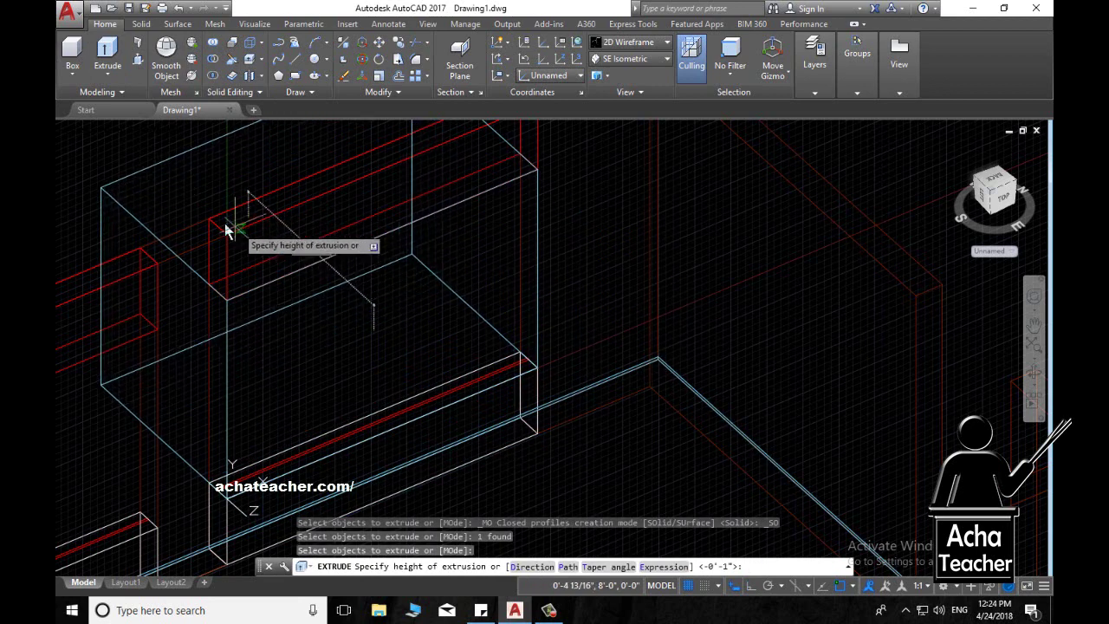
type("1'")
key("Return")
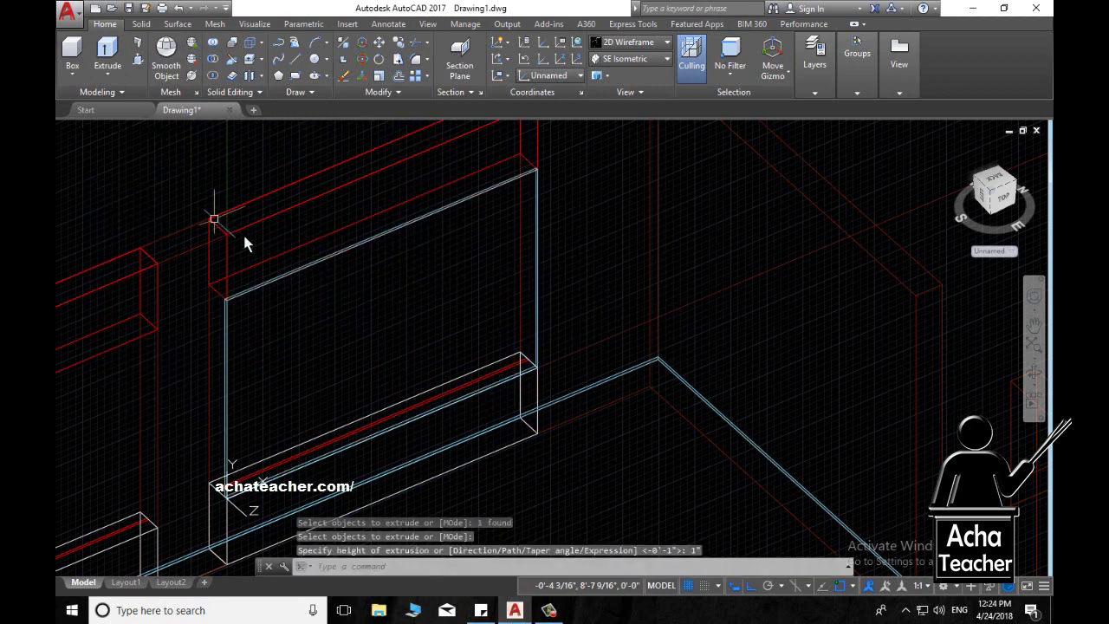
scroll(546, 373, "up", 3)
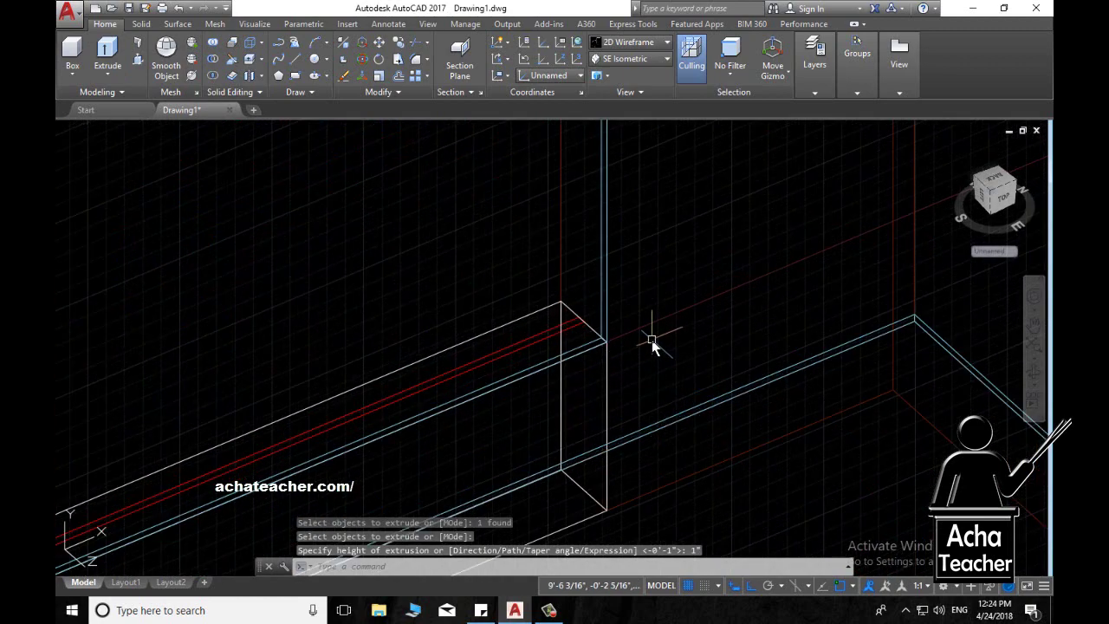
scroll(652, 340, "up", 1)
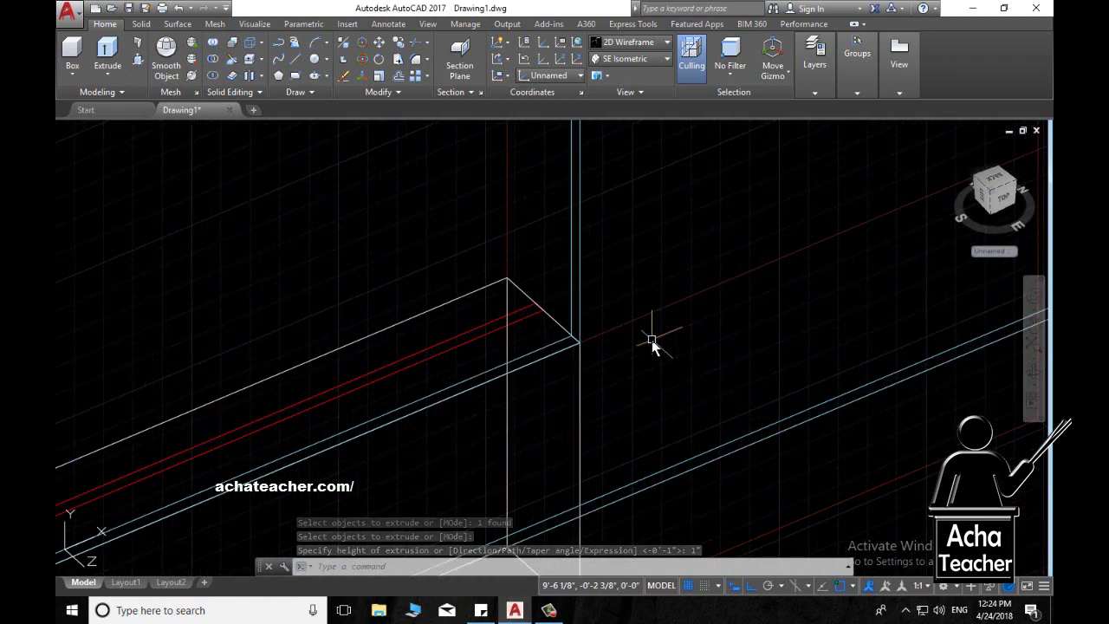
type("moave")
key("Return")
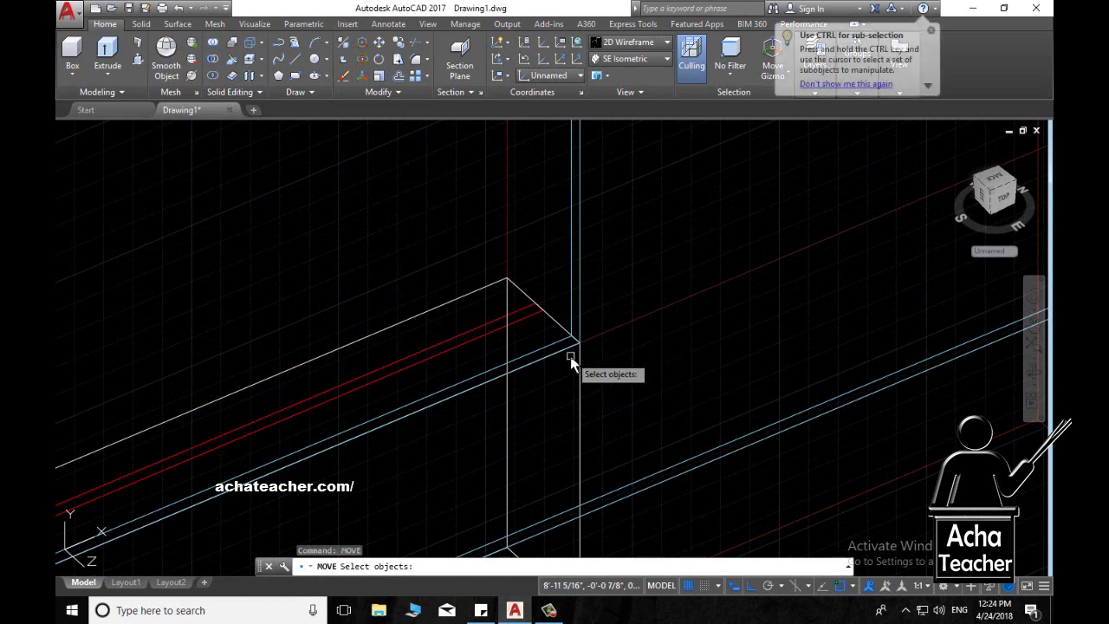
- Move the glass panel by its corner into the first window opening
left_click(563, 355)
key("Return")
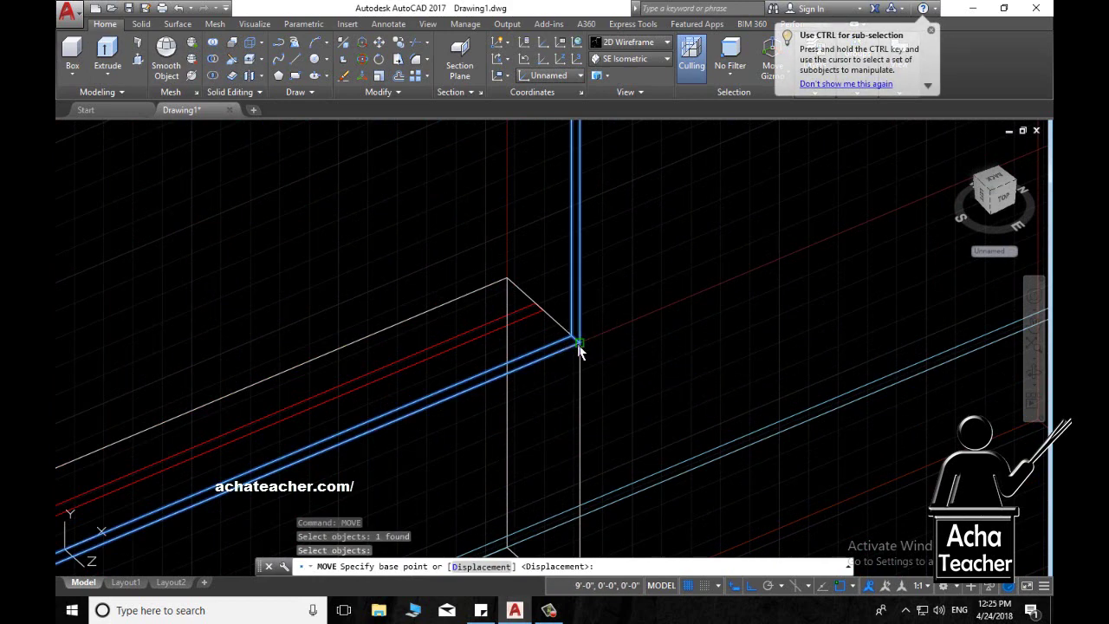
left_click(576, 343)
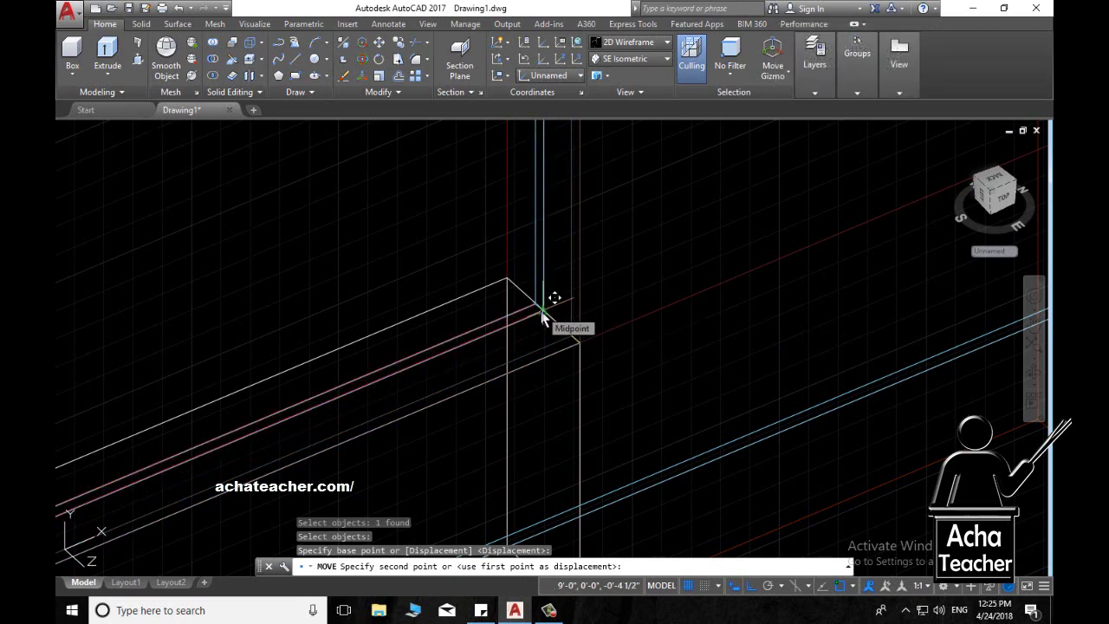
scroll(544, 319, "up", 2)
scroll(549, 323, "up", 1)
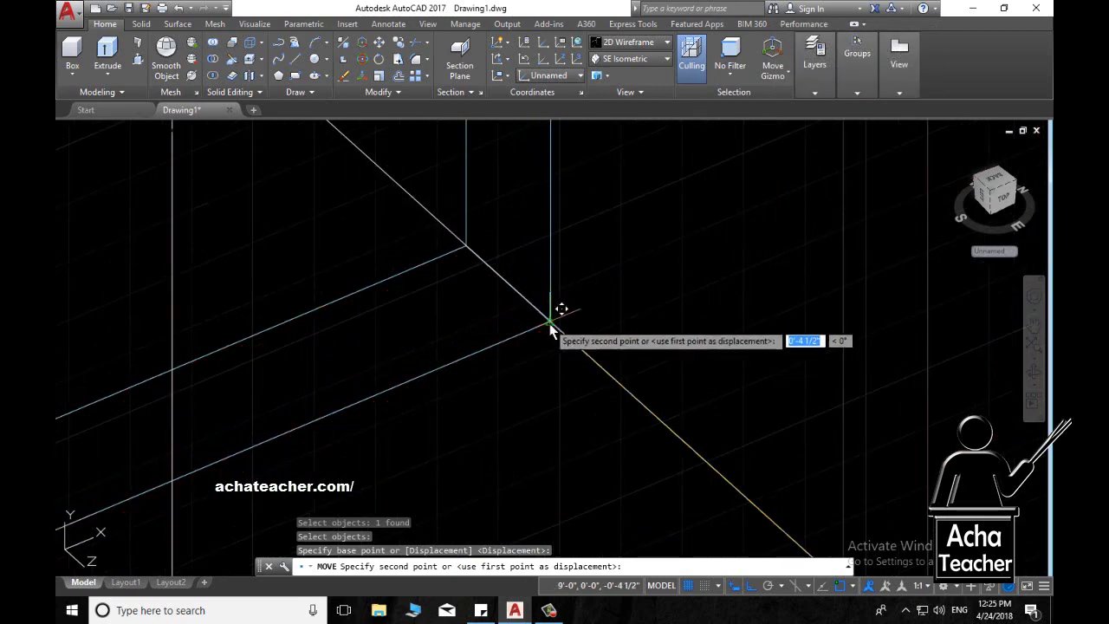
left_click(549, 323)
scroll(491, 411, "down", 2)
scroll(448, 441, "down", 2)
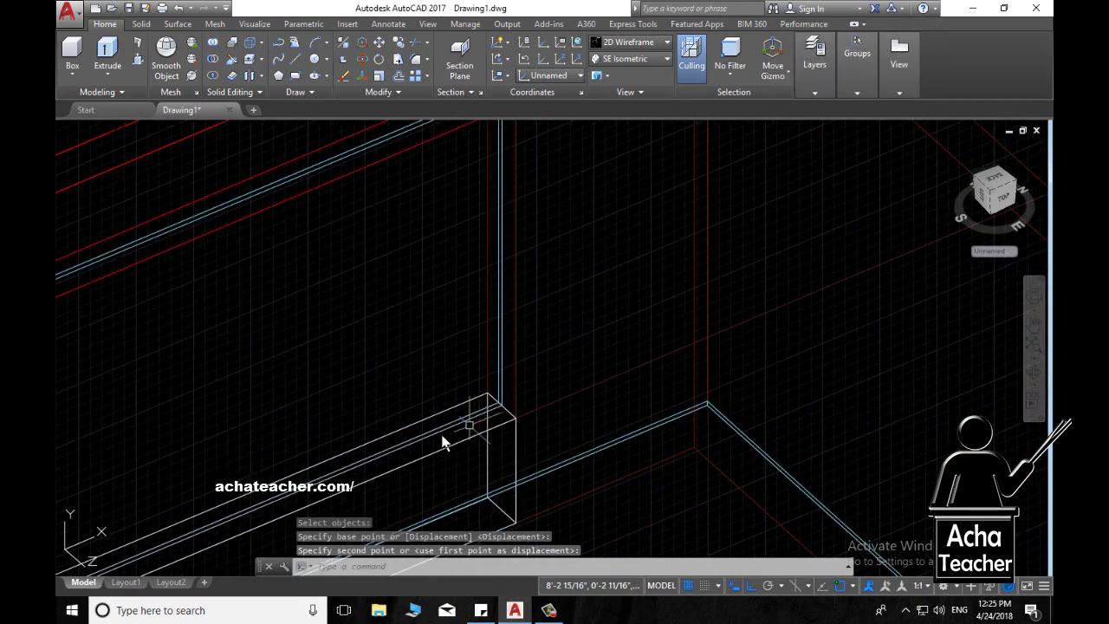
scroll(433, 449, "down", 2)
scroll(433, 449, "up", 2)
middle_click_drag(433, 449, 668, 277)
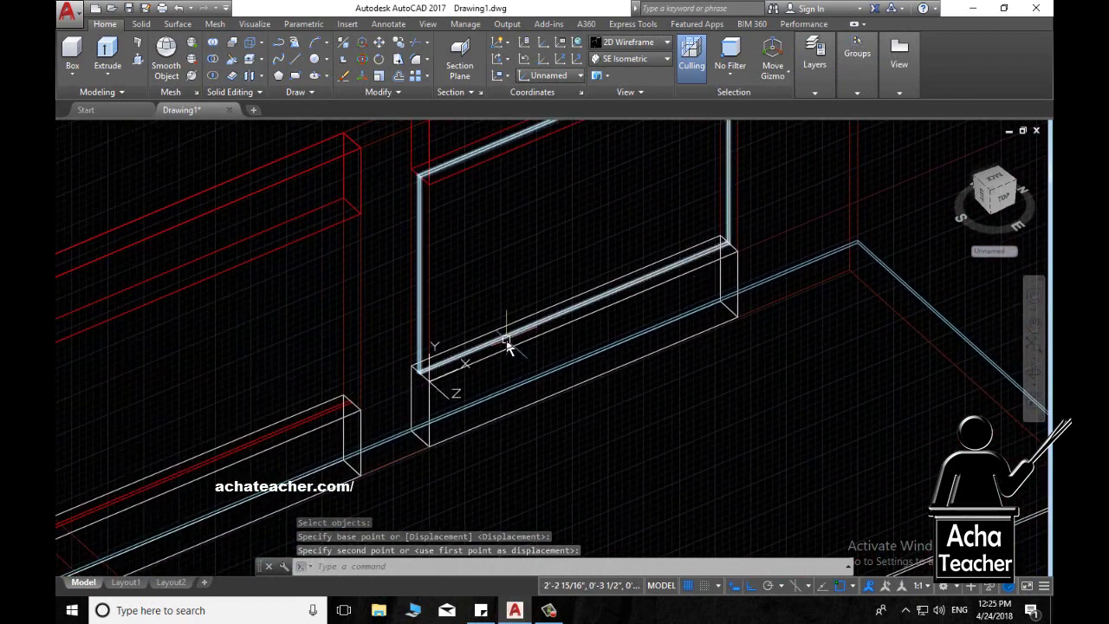
mouse_move(509, 346)
type("M")
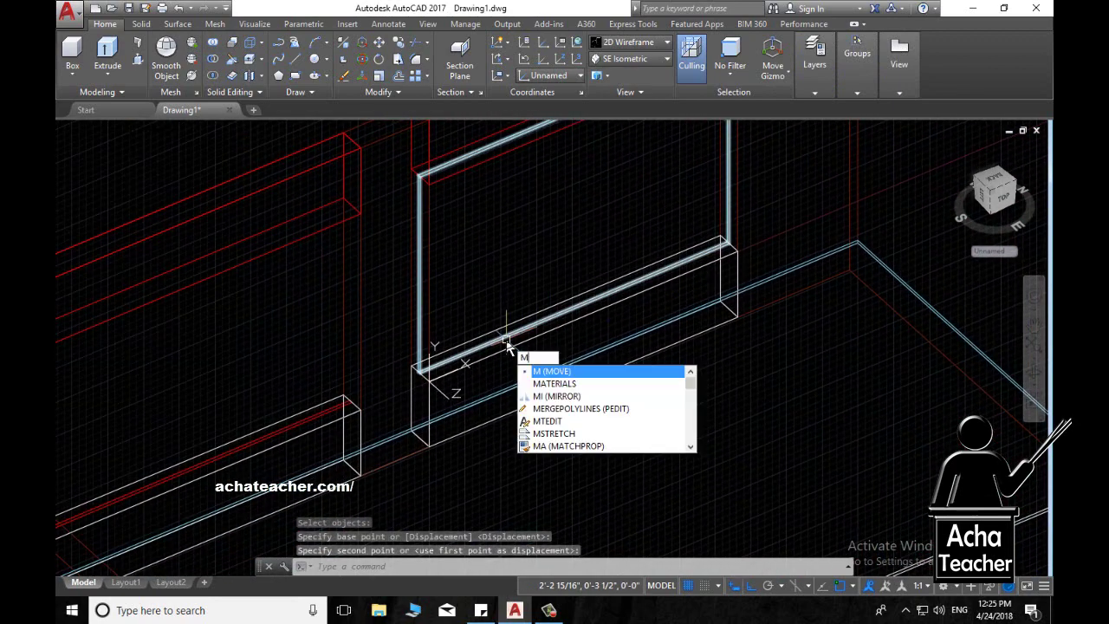
key("BackSpace")
type("copy")
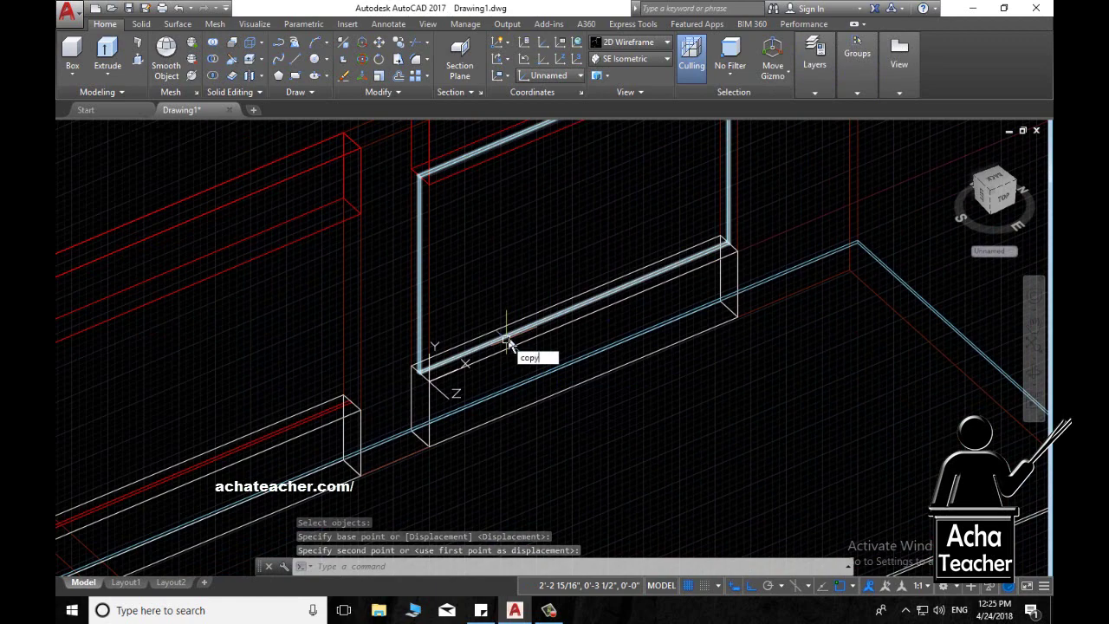
- Copy the glass panel from its corner into the second window opening
key("Return")
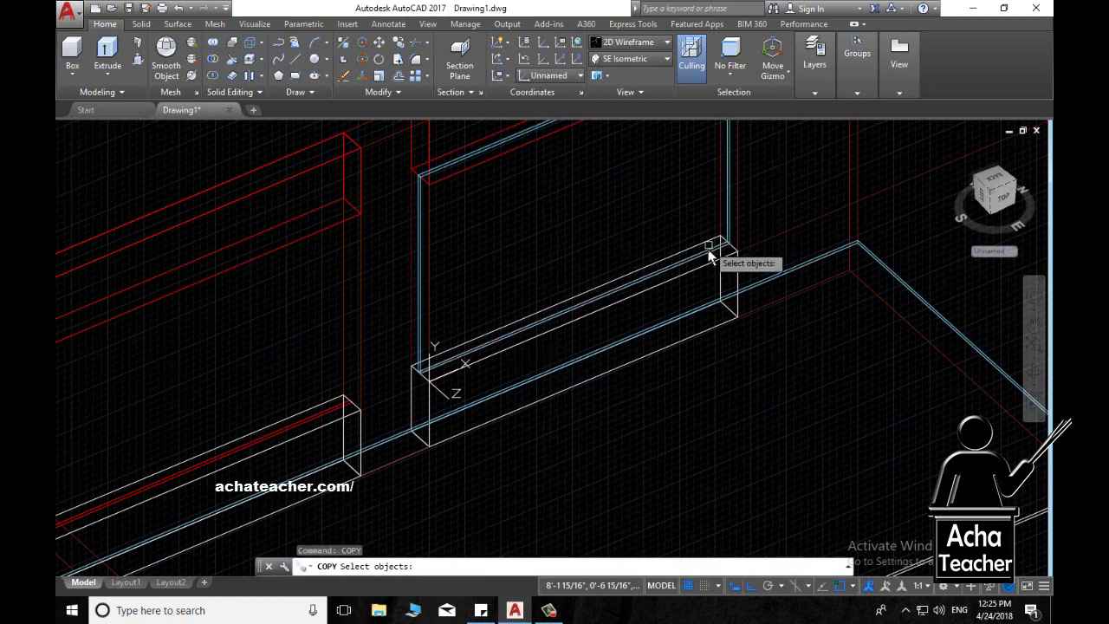
left_click(708, 258)
key("Return")
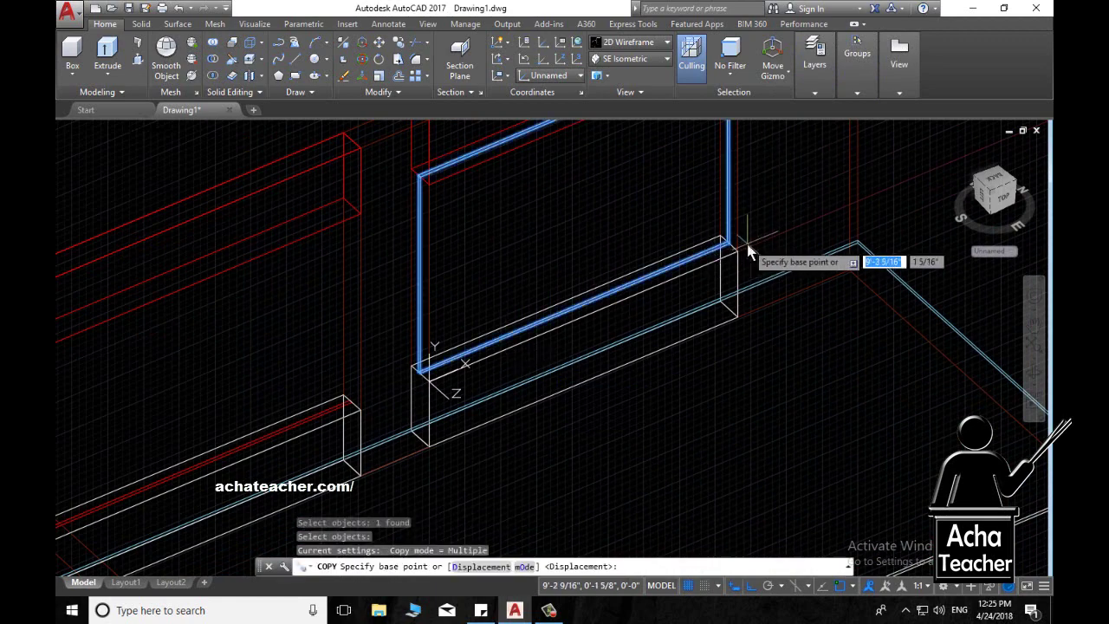
scroll(750, 251, "up", 3)
left_click(633, 238)
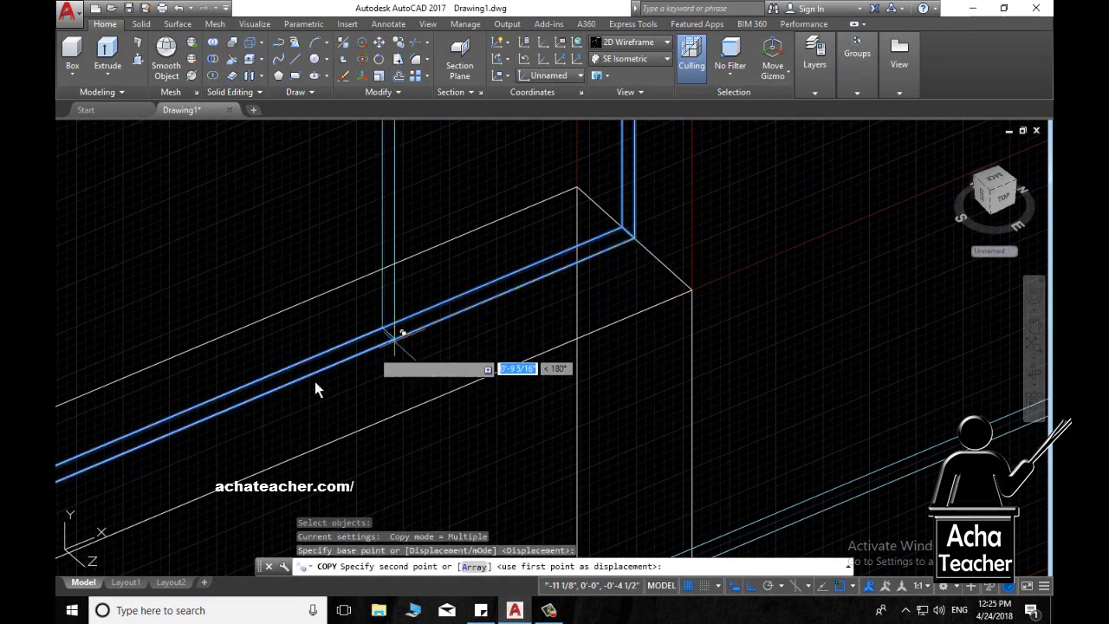
middle_click_drag(315, 390, 642, 327)
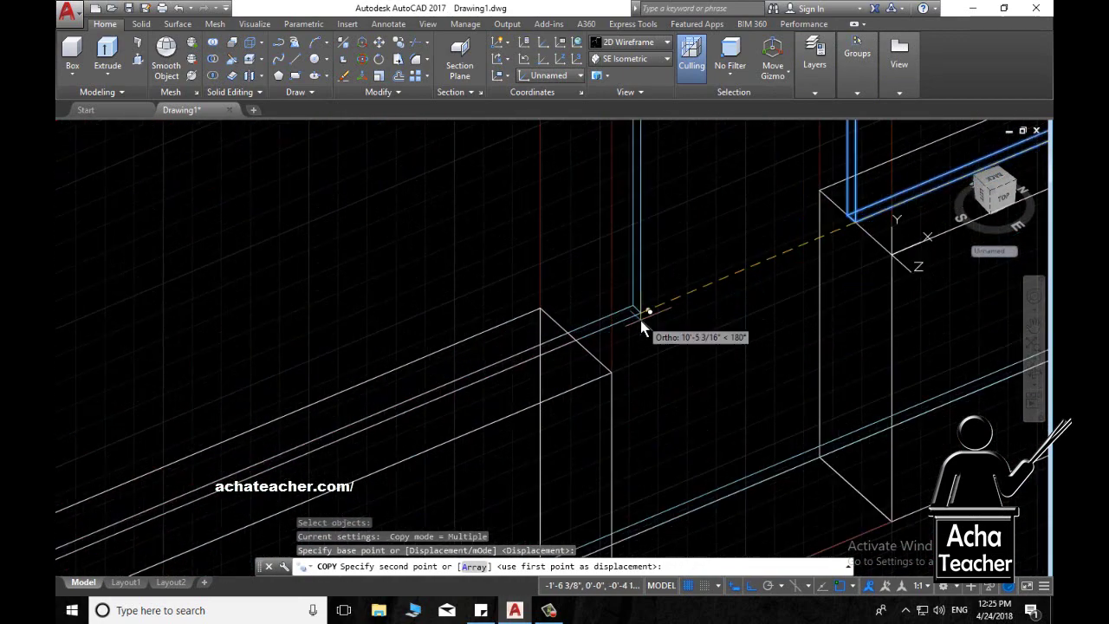
left_click(578, 346)
scroll(643, 365, "down", 2)
key("Return")
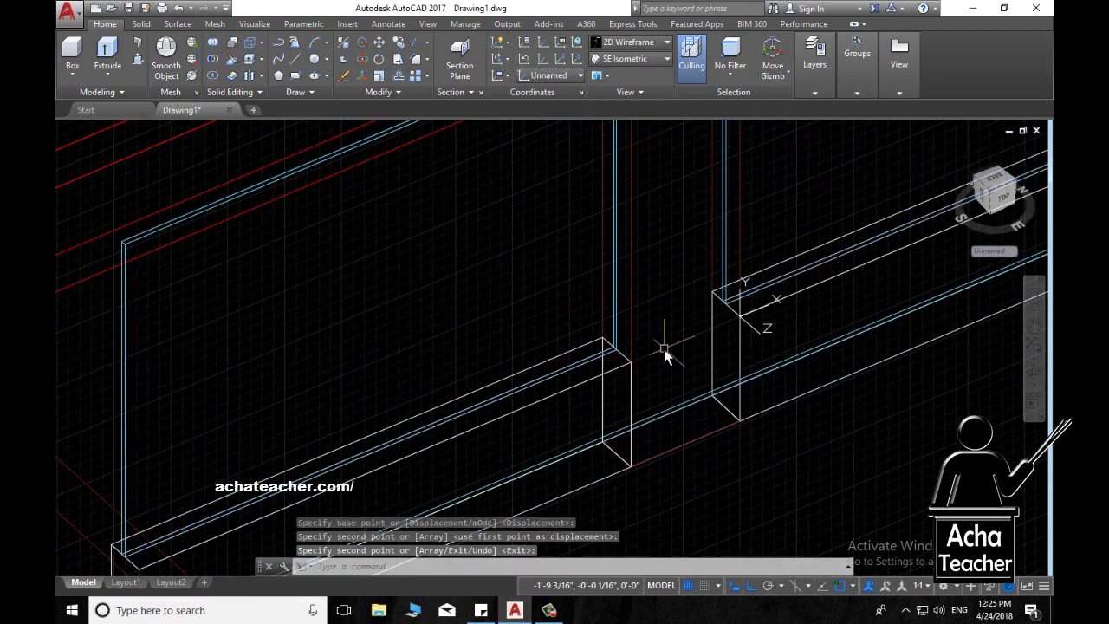
scroll(664, 348, "down", 2)
scroll(607, 359, "down", 2)
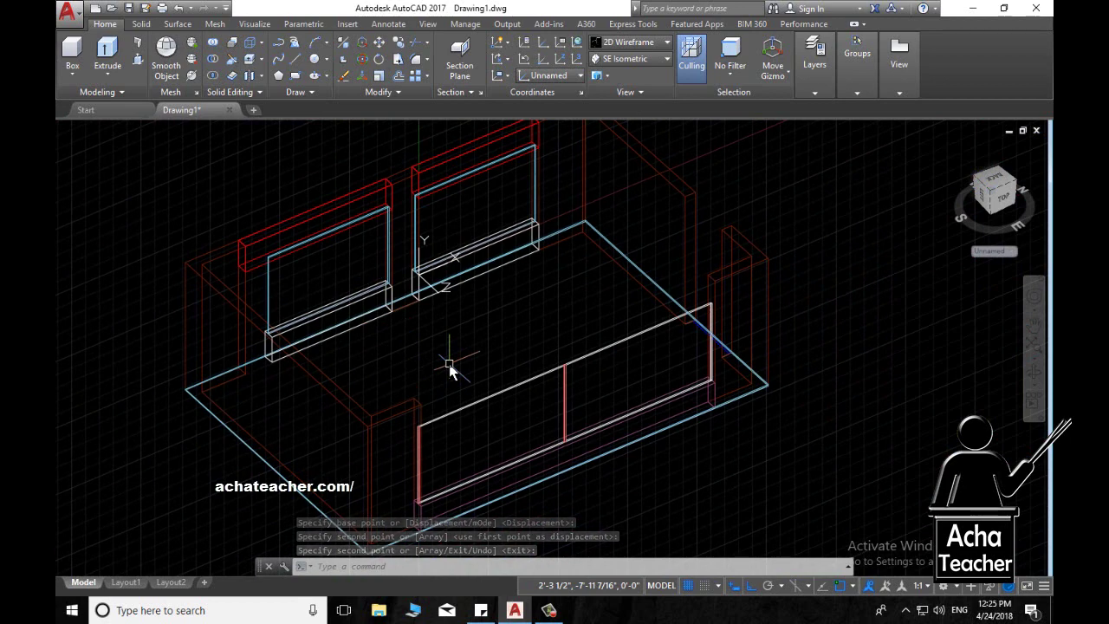
- Shade the model with SHADE and orbit to face the outside of the window wall
type("s")
key("Return")
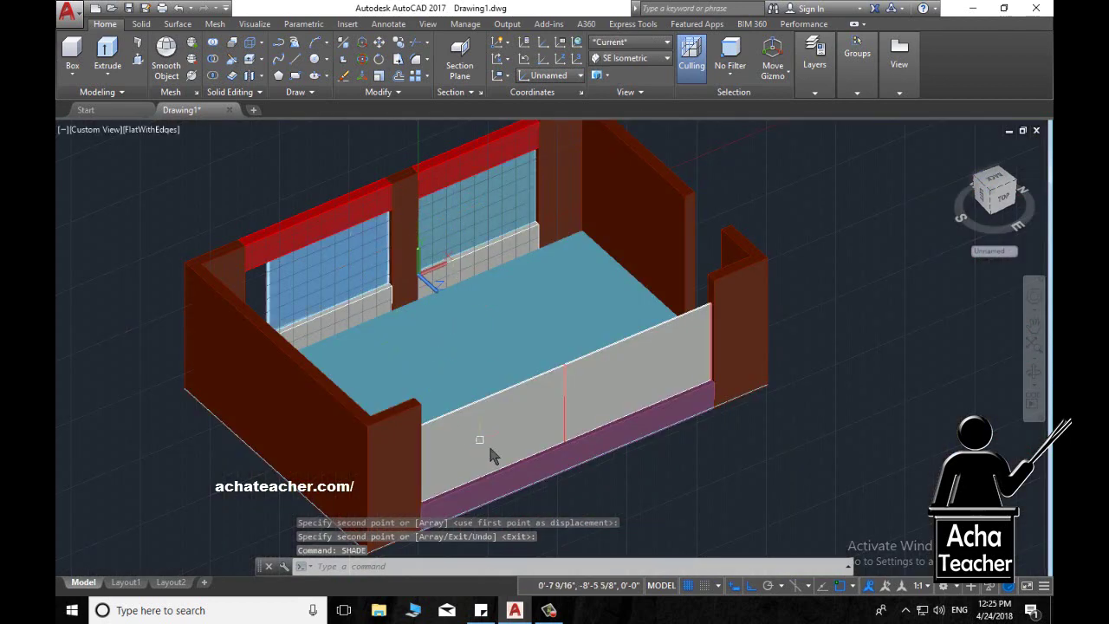
middle_click_drag(492, 457, 347, 381, "shift")
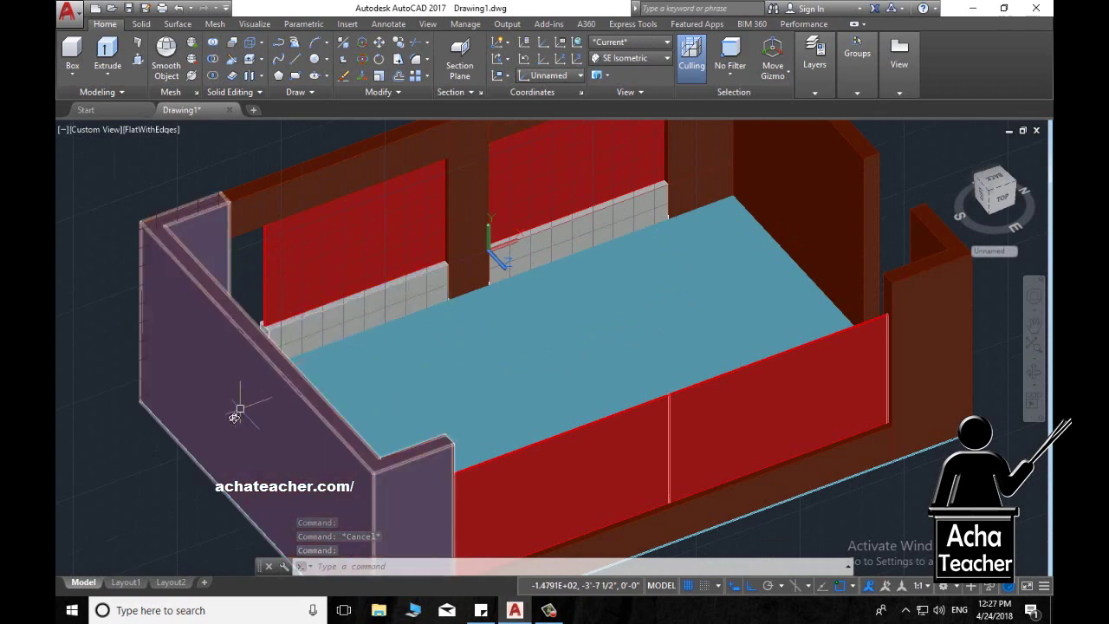
middle_click_drag(215, 410, 718, 367, "shift")
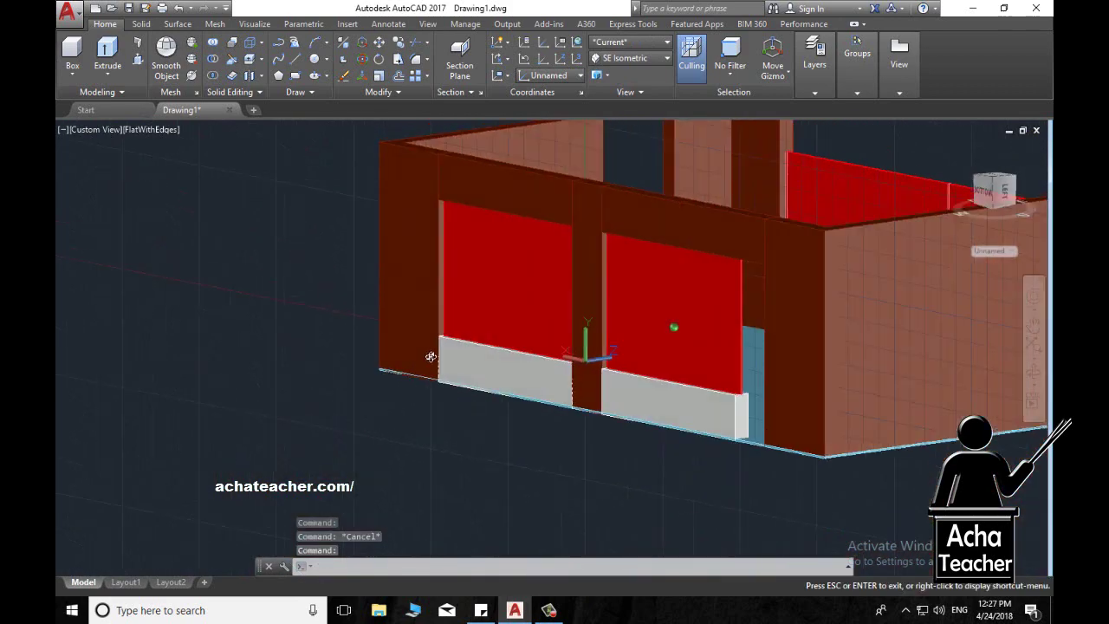
scroll(754, 378, "up", 2)
scroll(814, 393, "up", 3)
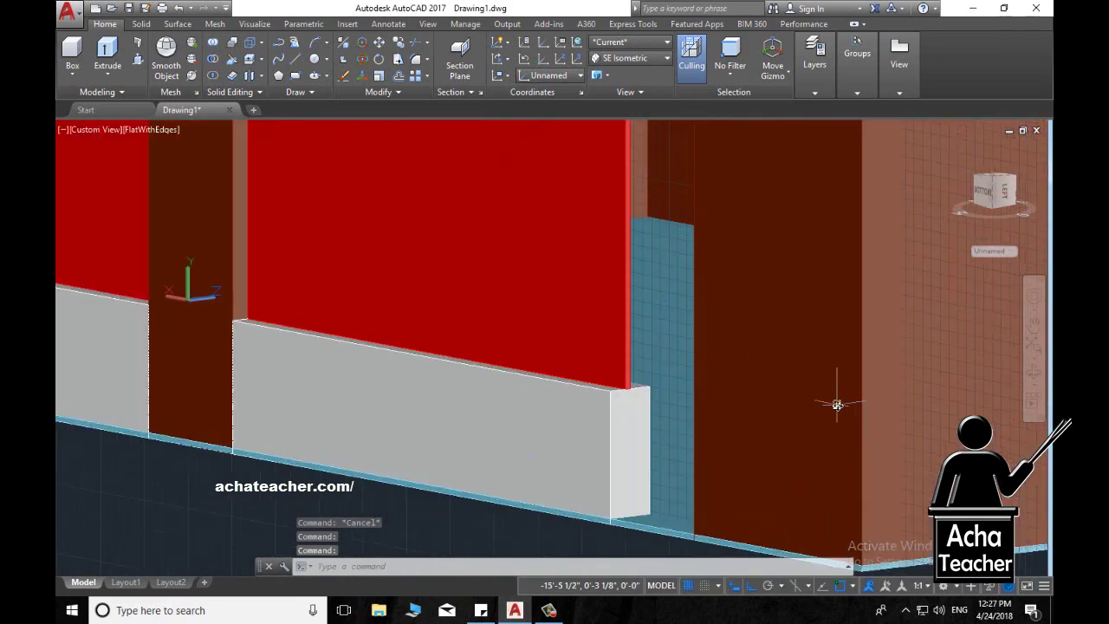
- Presspull the gap face beside the first sill out to the wall corner endpoint
left_click(137, 43)
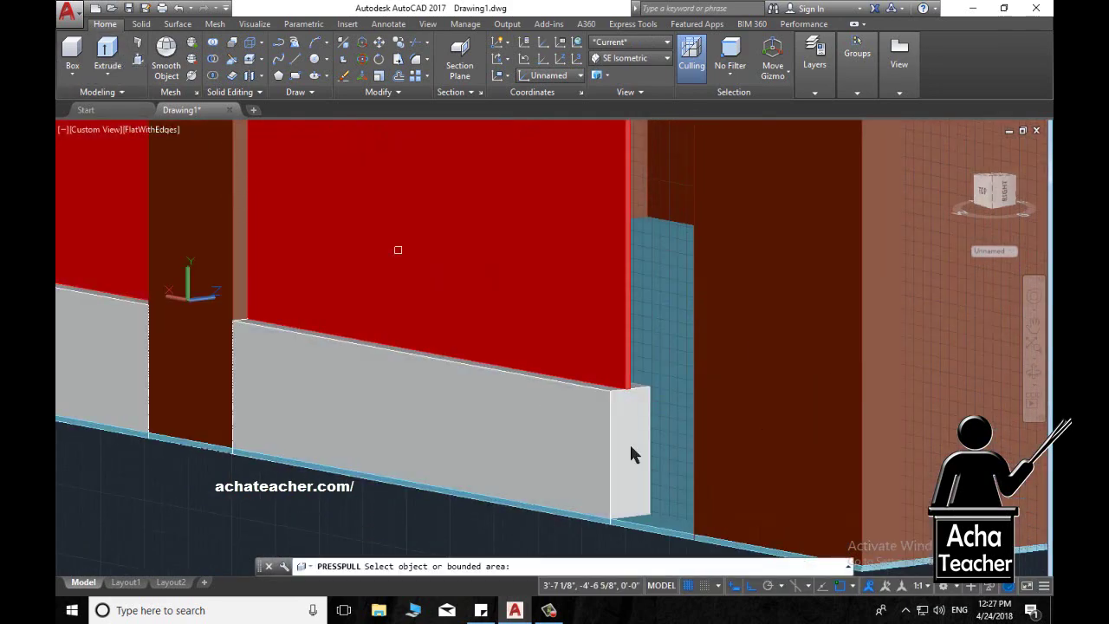
left_click(627, 484)
left_click(624, 481)
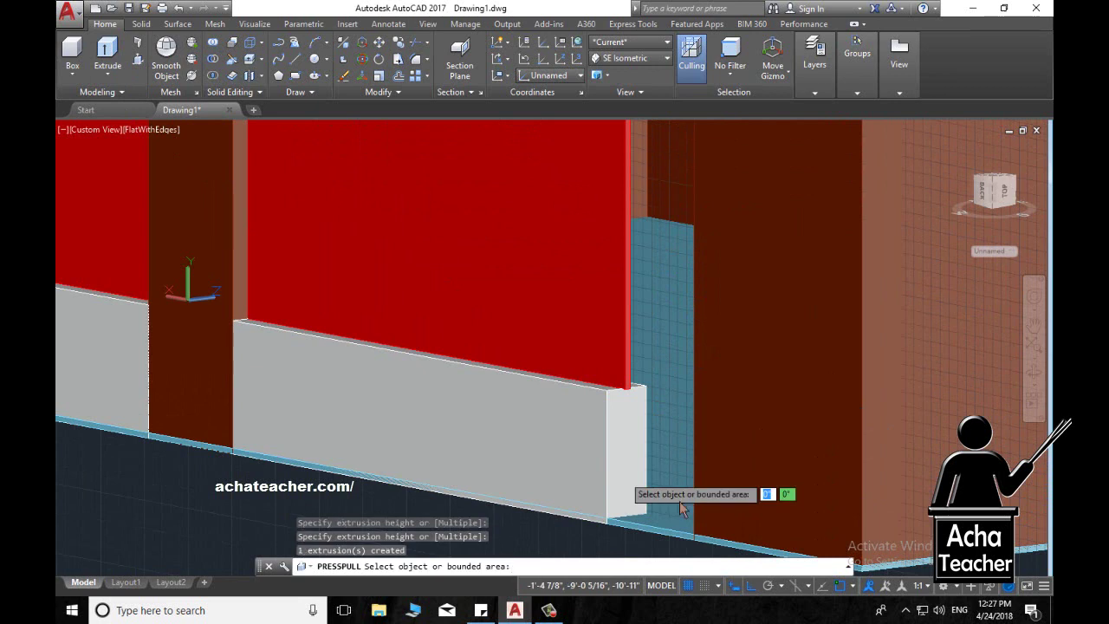
left_click(623, 482)
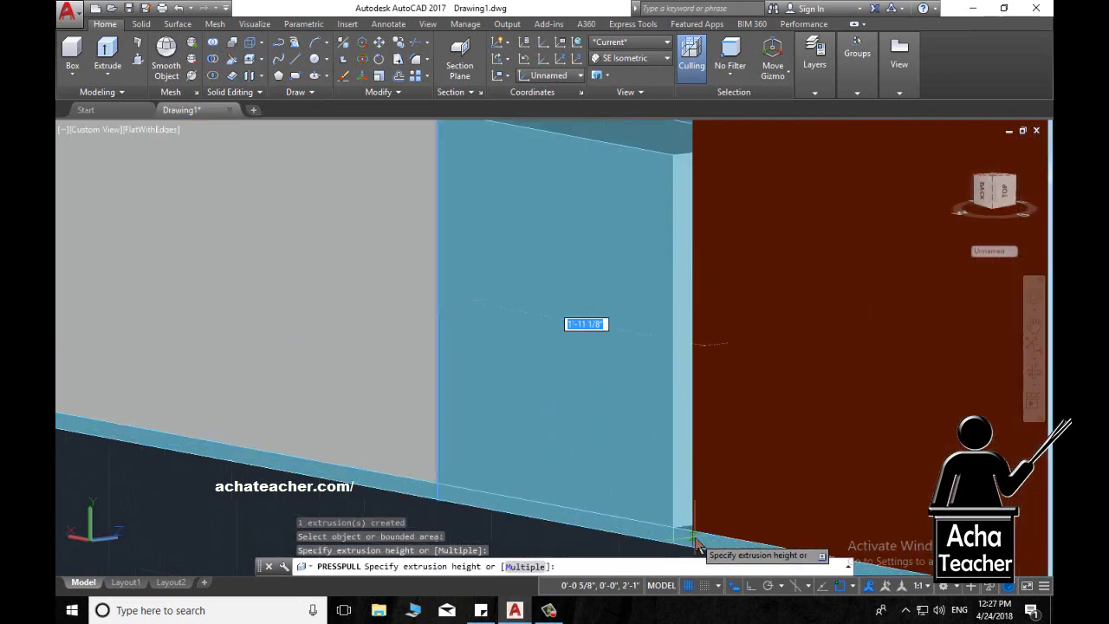
scroll(693, 539, "up", 4)
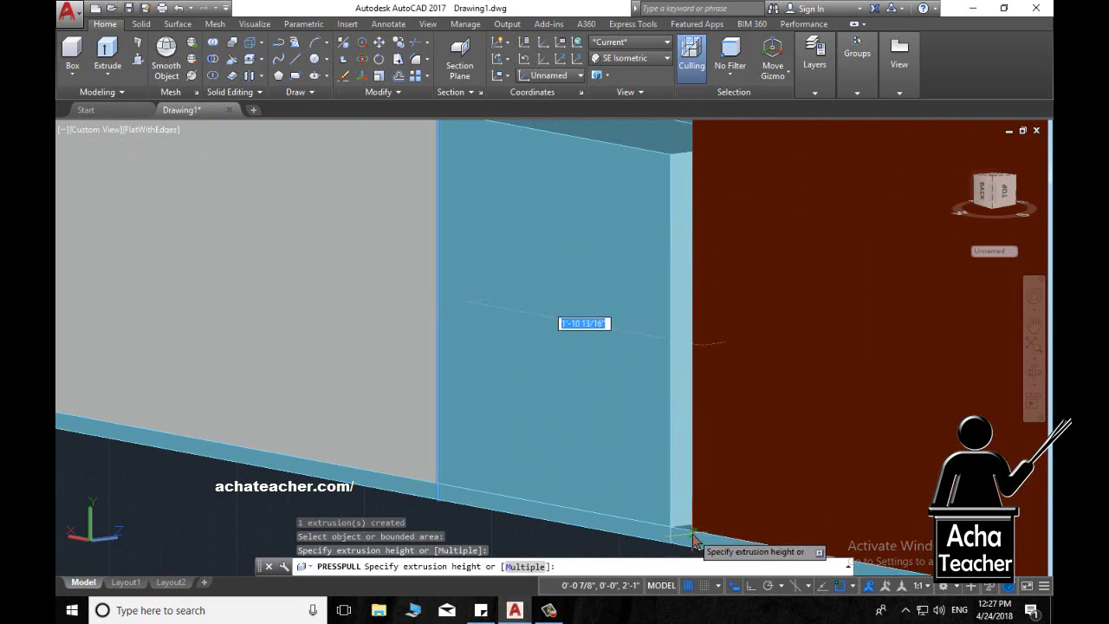
right_click(693, 539, "shift")
left_click(739, 281)
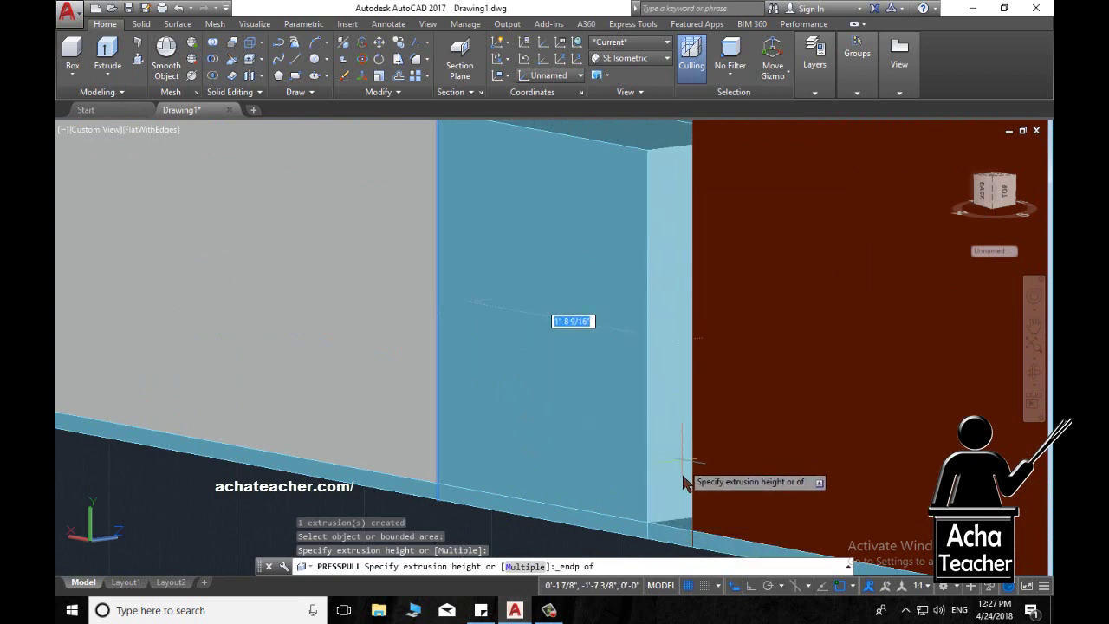
left_click(693, 555)
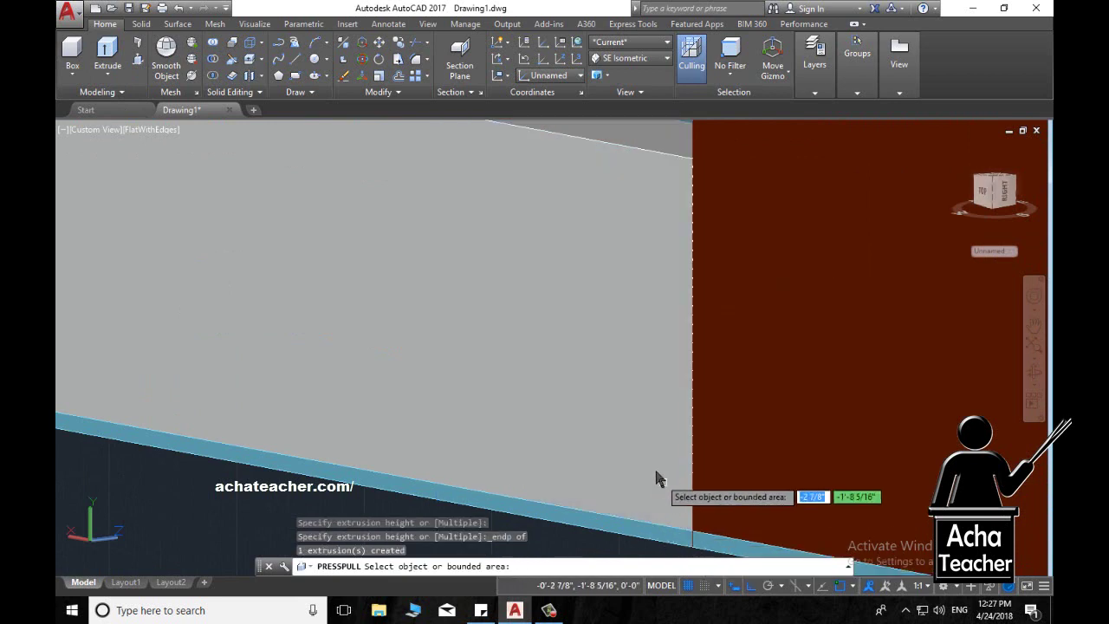
middle_click_drag(654, 466, 636, 421, "shift")
key("Return")
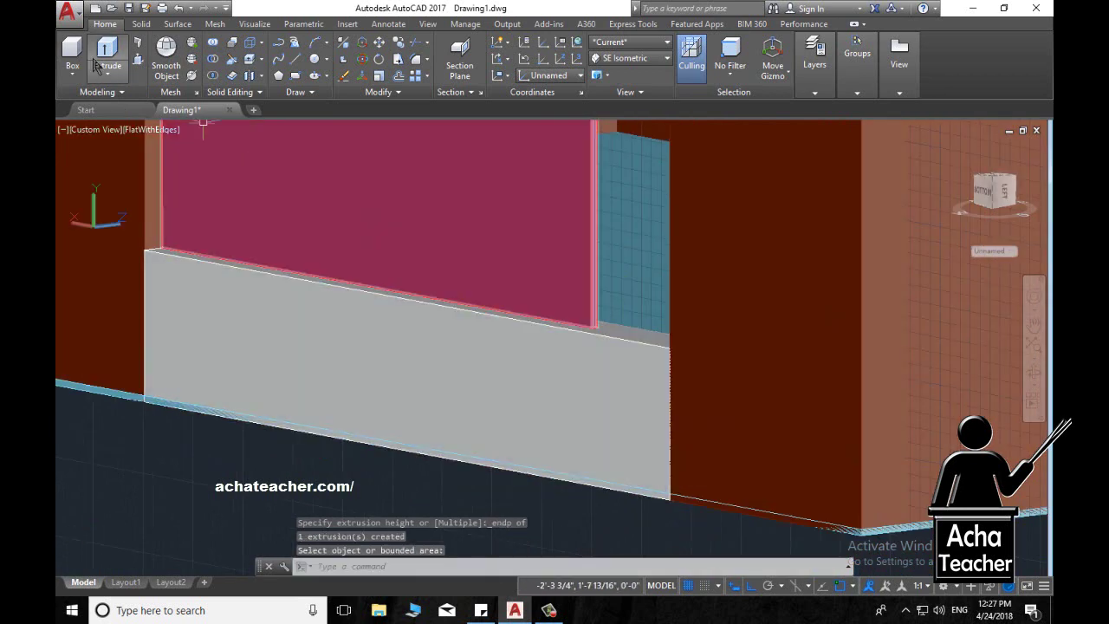
- Presspull the face beside the second window panel flush with the wall
left_click(140, 62)
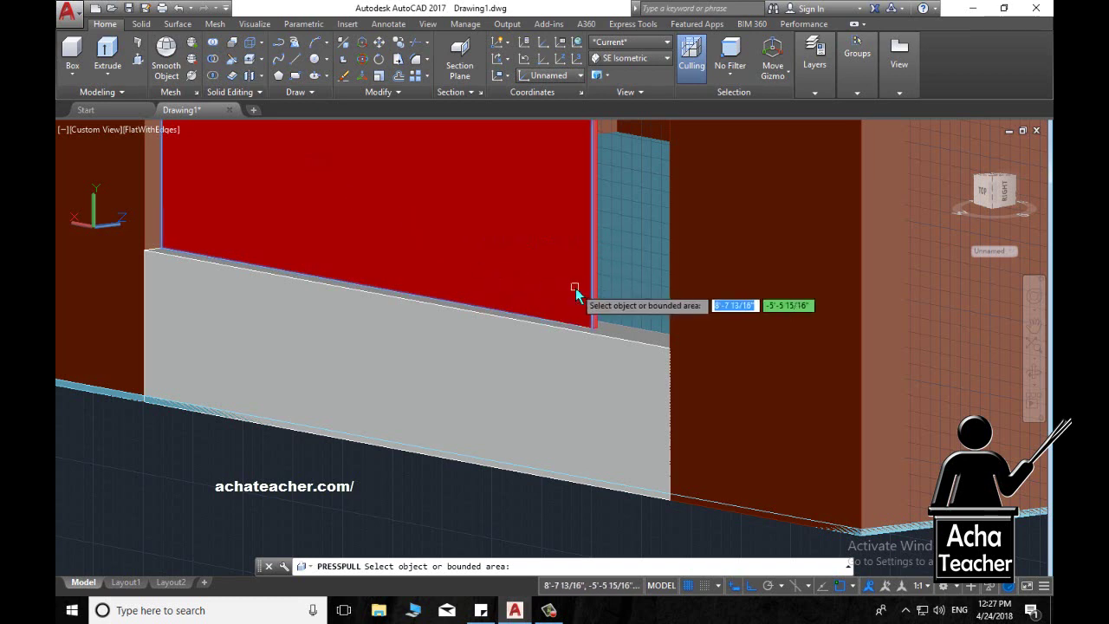
scroll(580, 298, "up", 5)
middle_click_drag(594, 306, 606, 336, "shift")
left_click(598, 334)
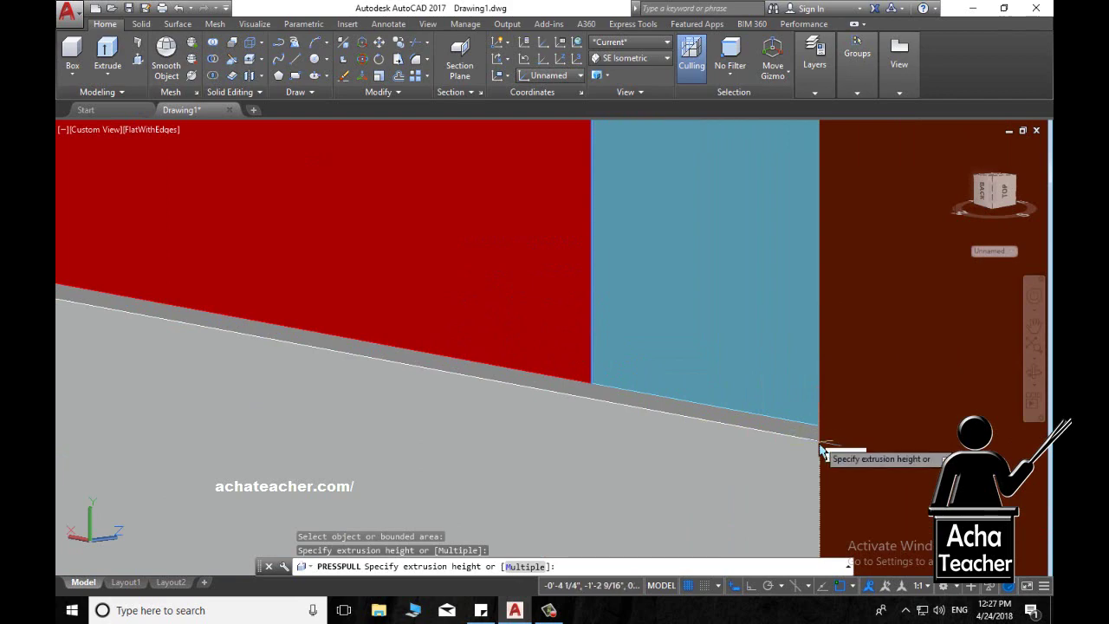
left_click(820, 447)
scroll(806, 442, "down", 2)
scroll(797, 441, "down", 2)
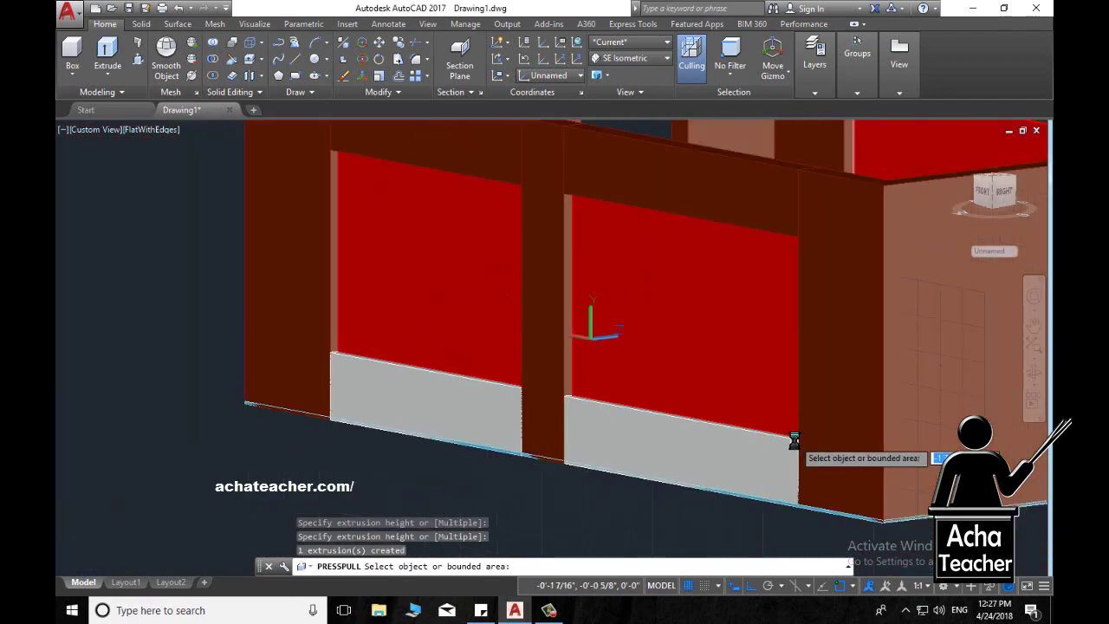
scroll(807, 439, "down", 2)
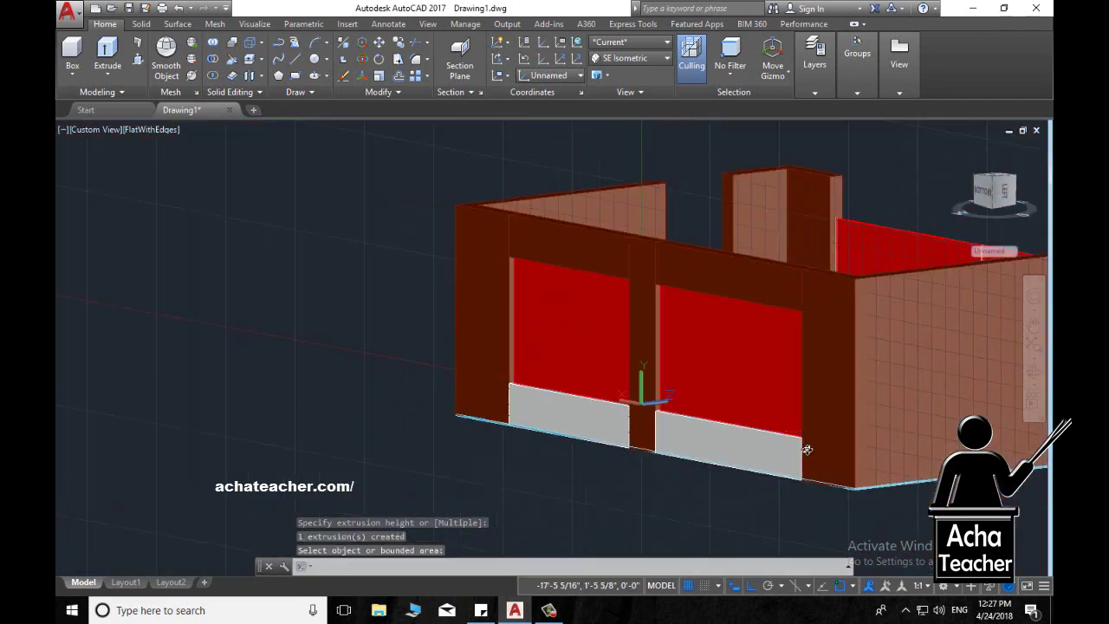
mouse_move(804, 447)
middle_mouse_down("shift")
mouse_move(641, 456)
mouse_move(601, 480)
mouse_move(629, 453)
mouse_move(619, 475)
middle_mouse_up("shift")
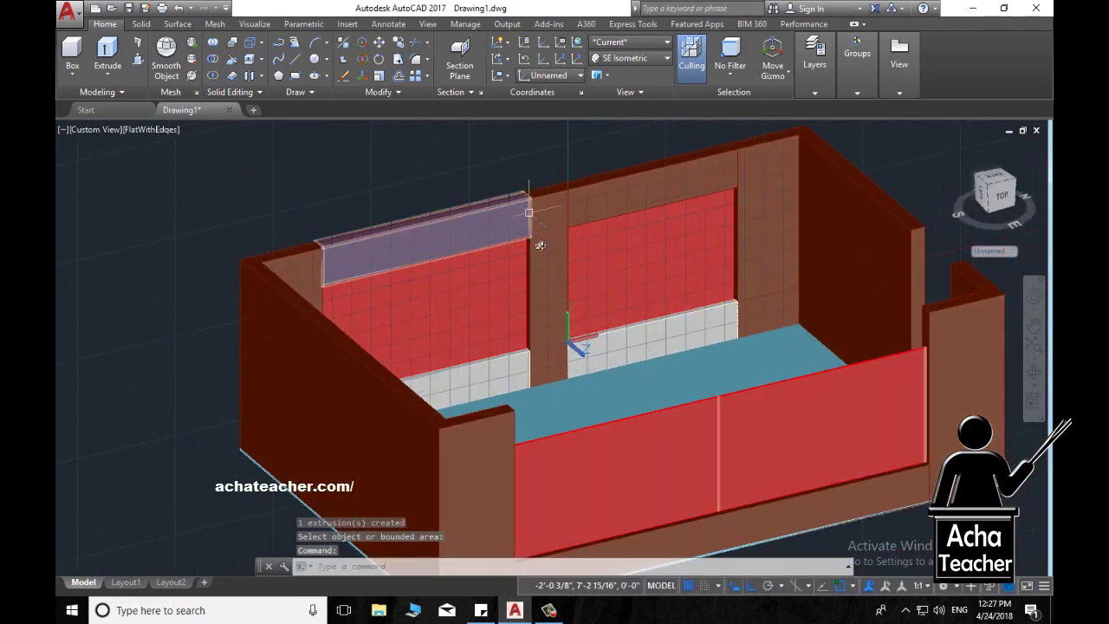
scroll(538, 286, "down", 2)
middle_click_drag(537, 286, 485, 286)
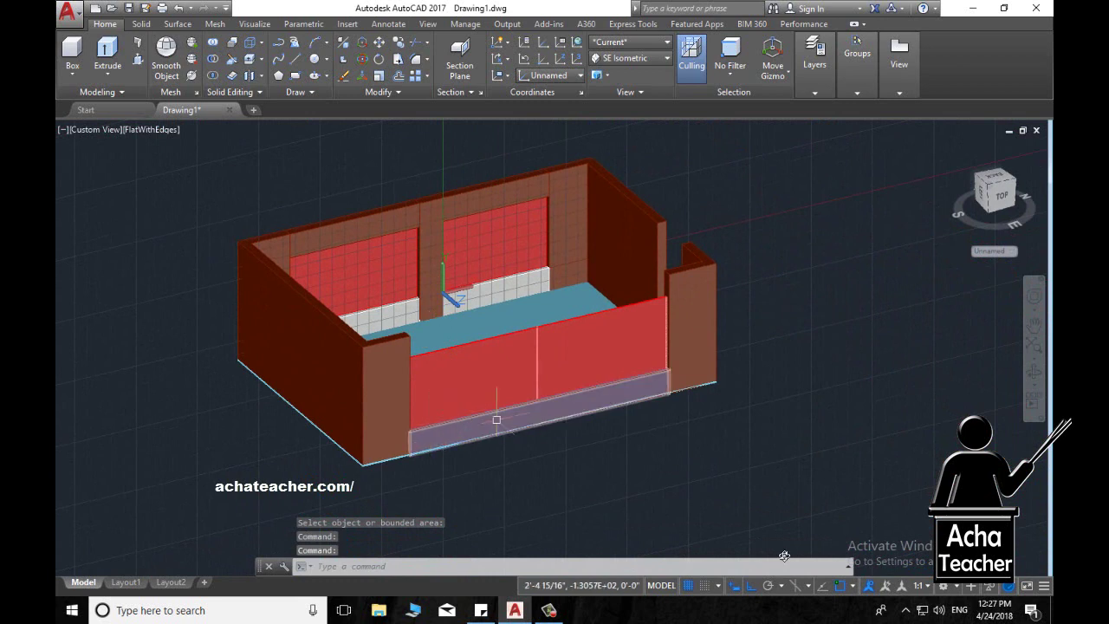
type("ucs")
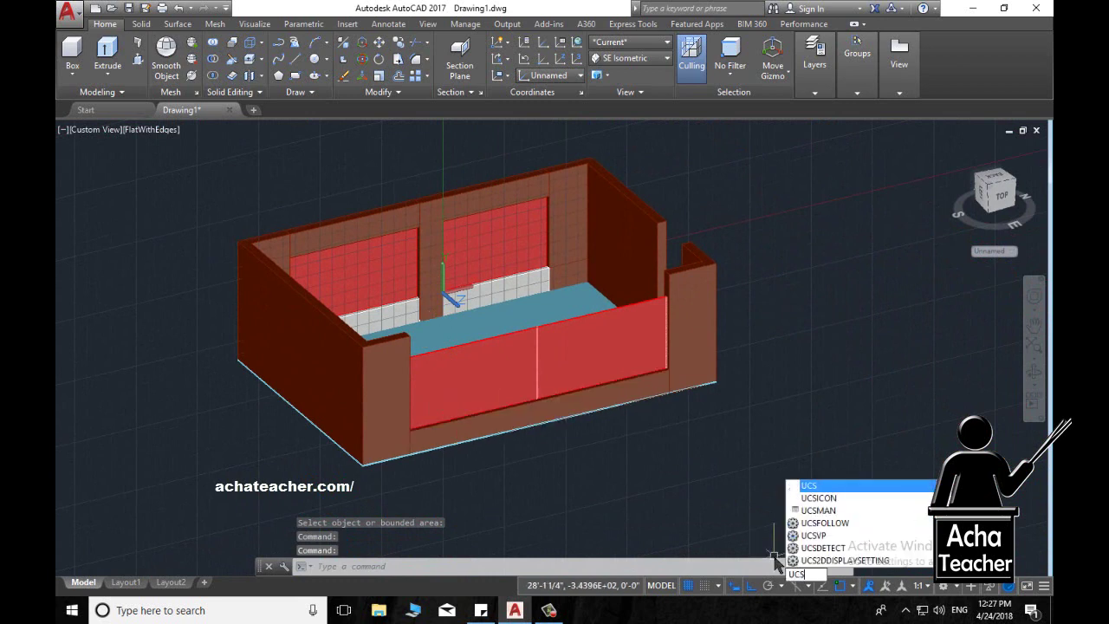
key("Return")
key("Return")
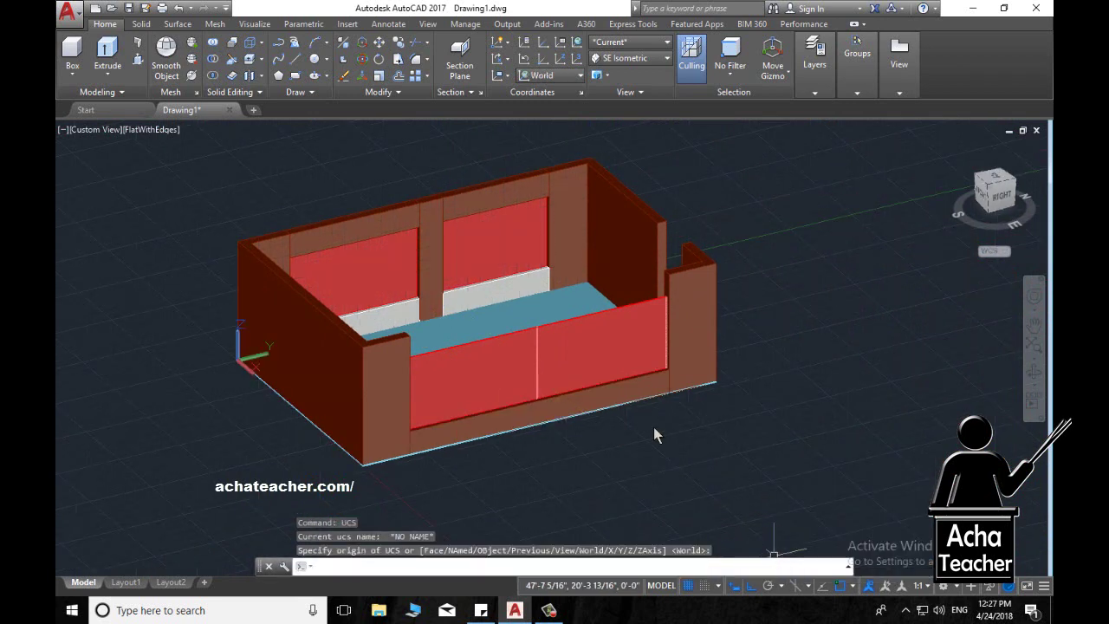
middle_click_drag(502, 392, 395, 478)
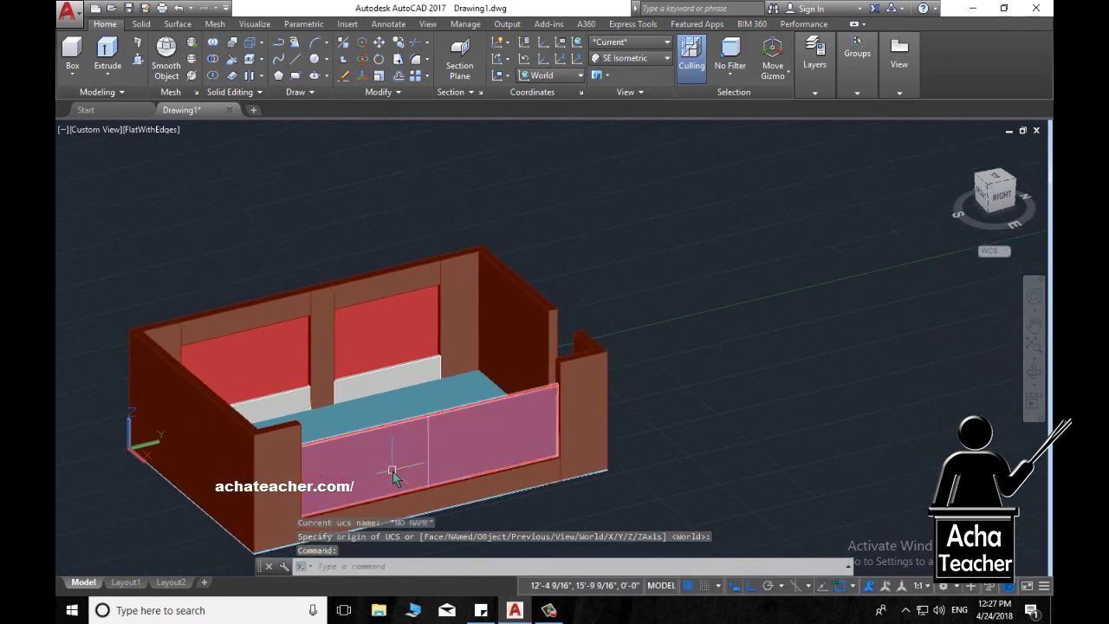
scroll(393, 475, "up", 2)
mouse_move(440, 445)
middle_mouse_down("shift")
mouse_move(409, 471)
mouse_move(413, 458)
middle_mouse_up("shift")
scroll(413, 457, "down", 2)
middle_click_drag(488, 456, 495, 425, "shift")
scroll(495, 419, "up", 1)
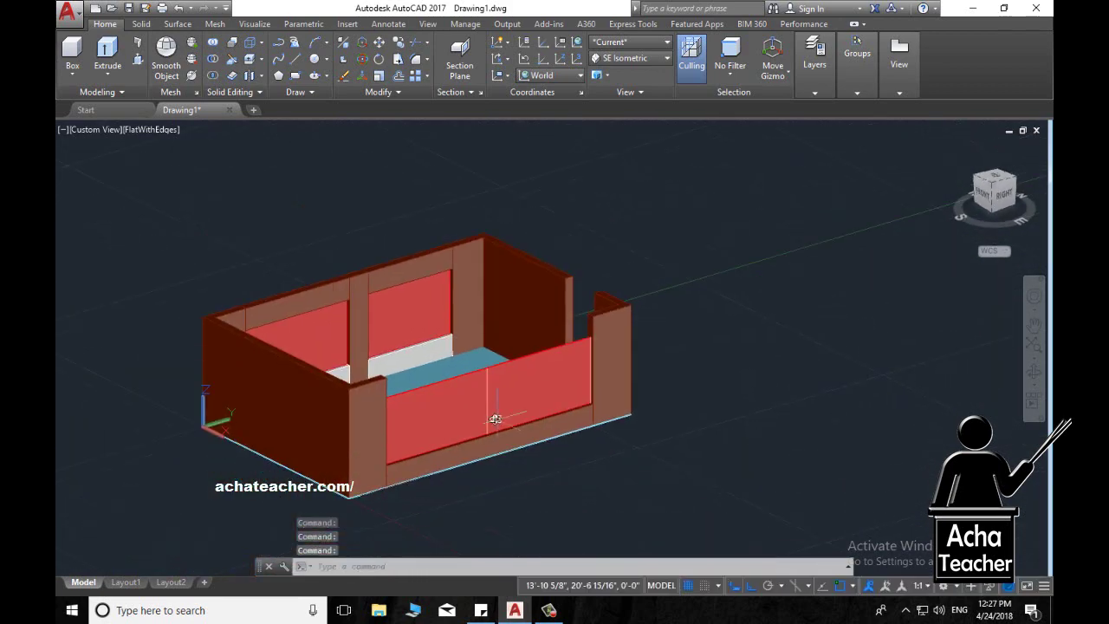
scroll(415, 395, "up", 2)
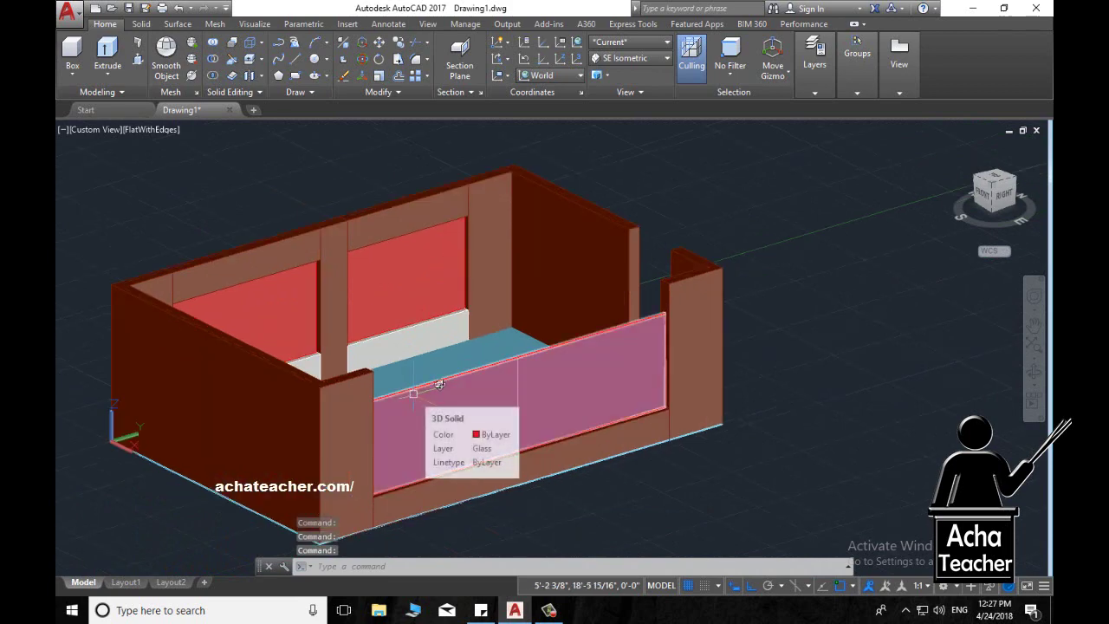
mouse_move(578, 375)
middle_mouse_down("shift")
mouse_move(564, 453)
mouse_move(451, 432)
mouse_move(584, 374)
mouse_move(611, 414)
mouse_move(515, 410)
mouse_move(577, 411)
mouse_move(567, 431)
middle_mouse_up("shift")
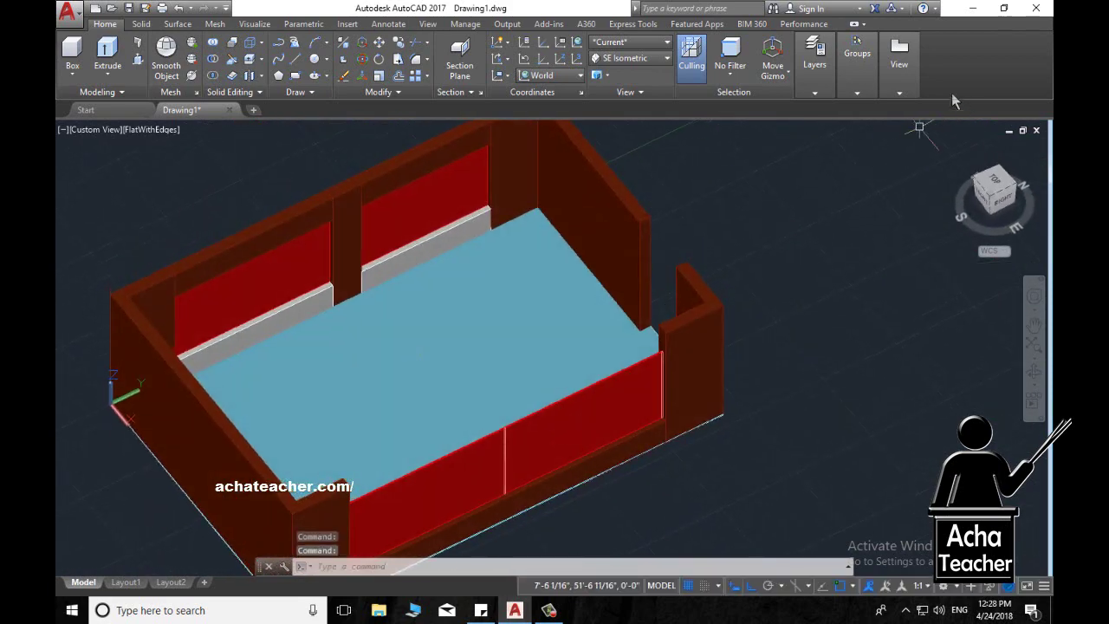
- Switch the view to 2D Wireframe and orbit round to the doorway
left_click(820, 94)
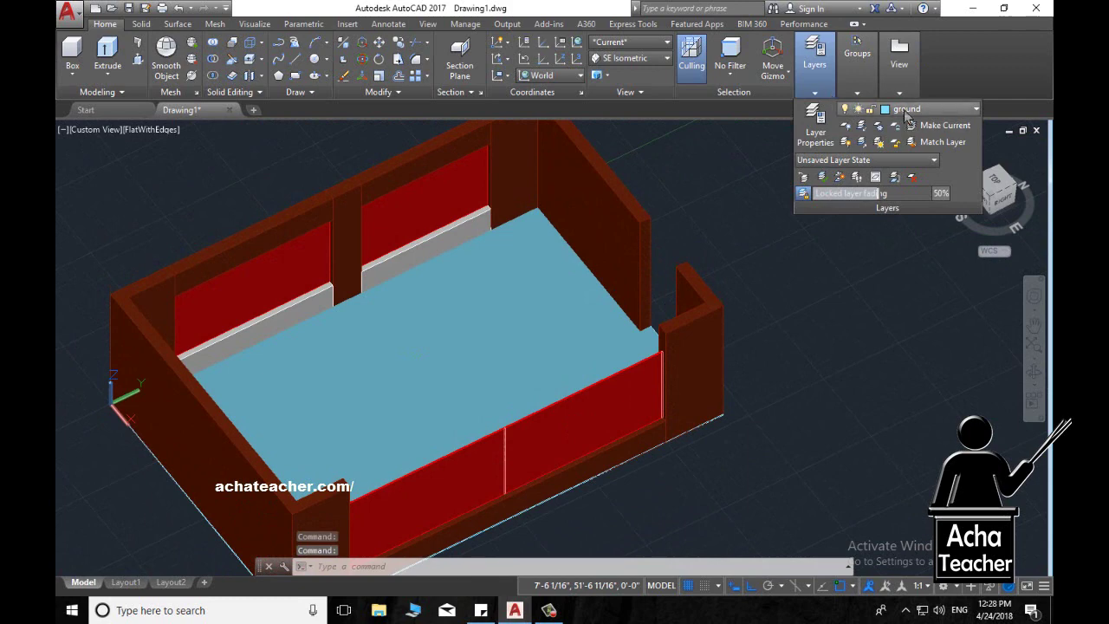
left_click(842, 312)
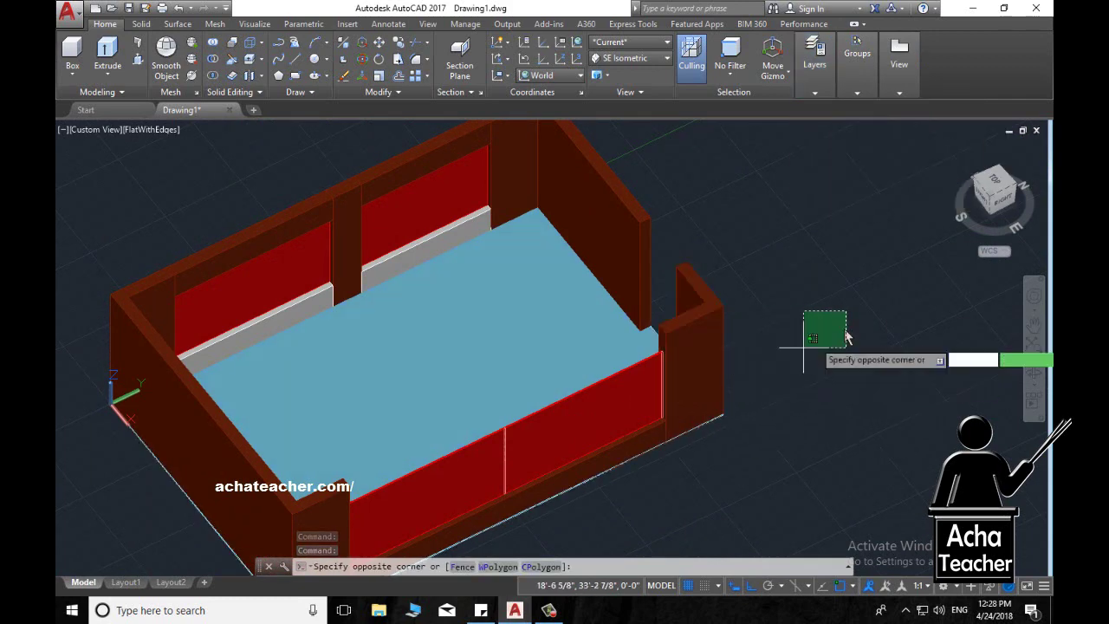
left_click(630, 42)
left_click(617, 62)
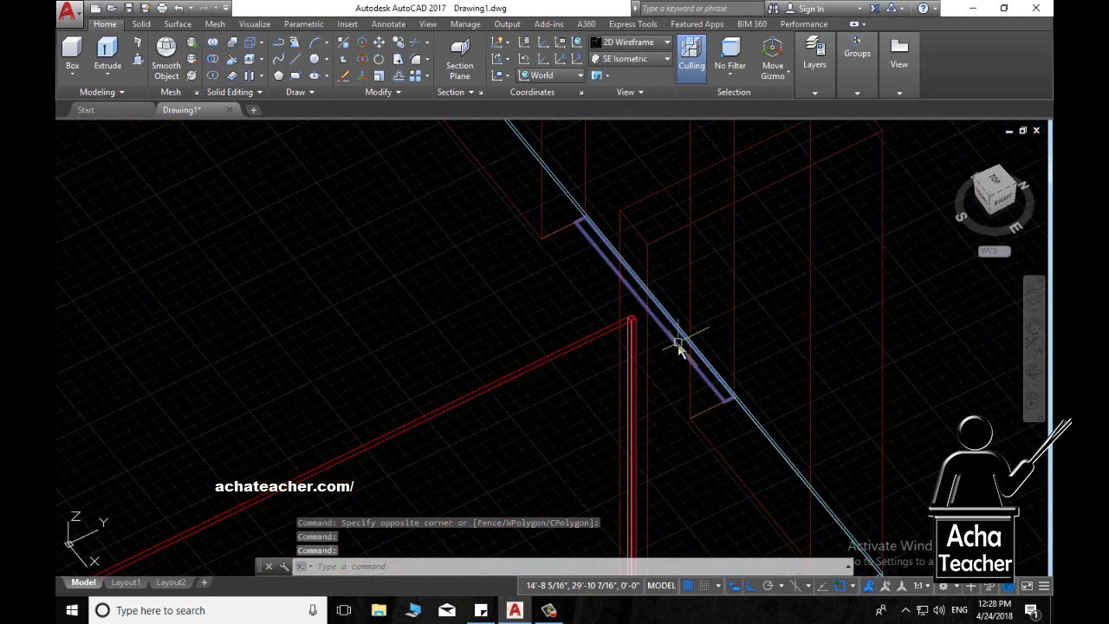
scroll(461, 416, "down", 3)
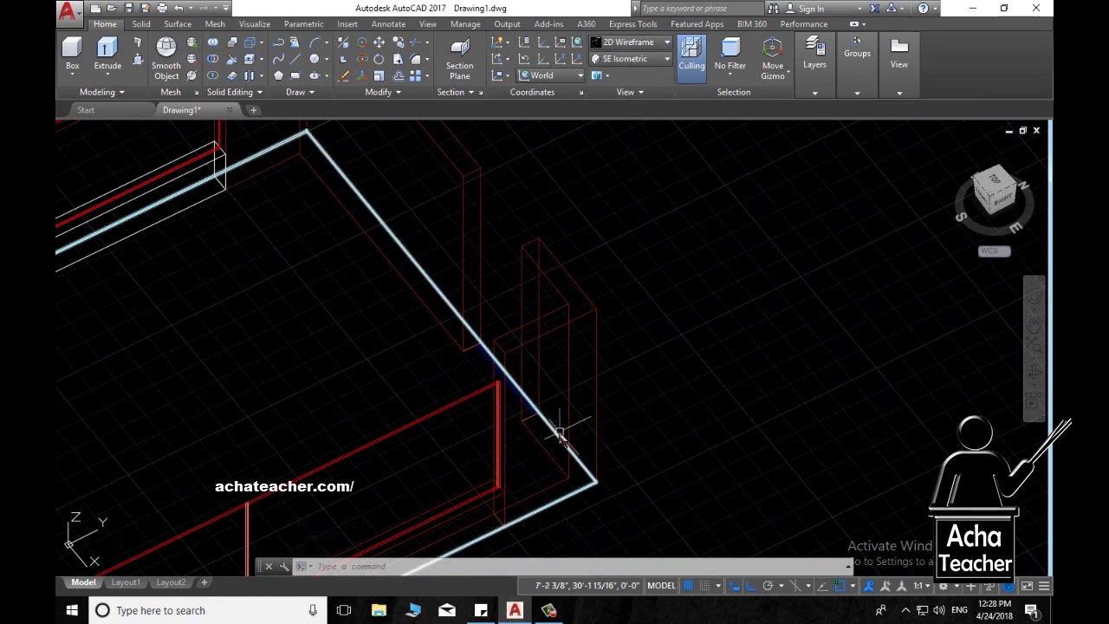
mouse_move(557, 435)
middle_mouse_down("shift")
mouse_move(390, 404)
mouse_move(534, 436)
middle_mouse_up("shift")
scroll(595, 425, "up", 3)
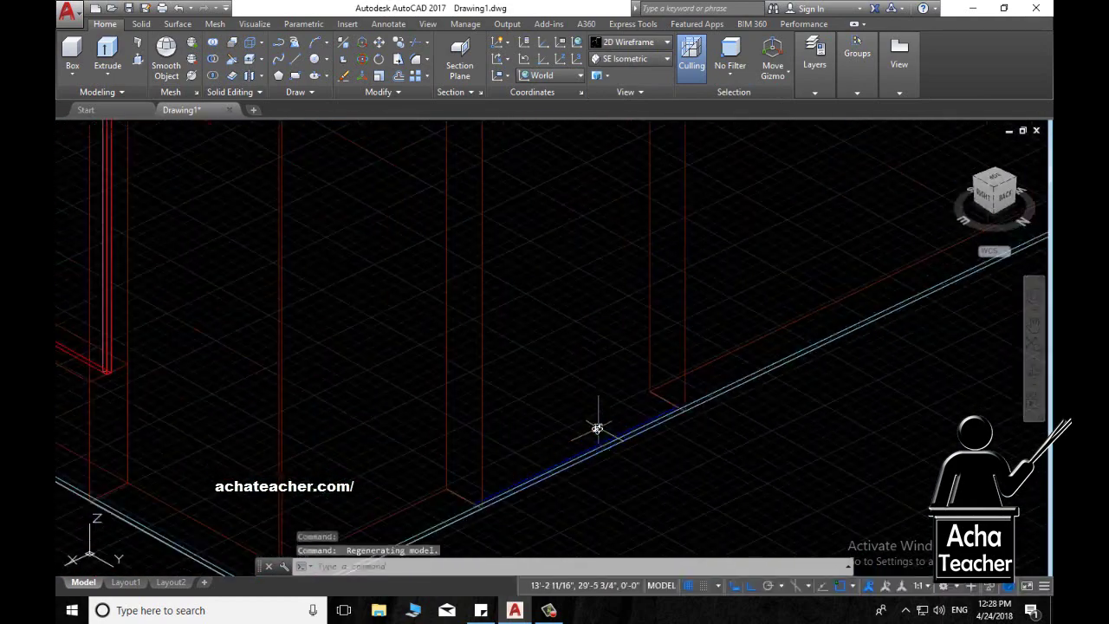
scroll(594, 429, "up", 2)
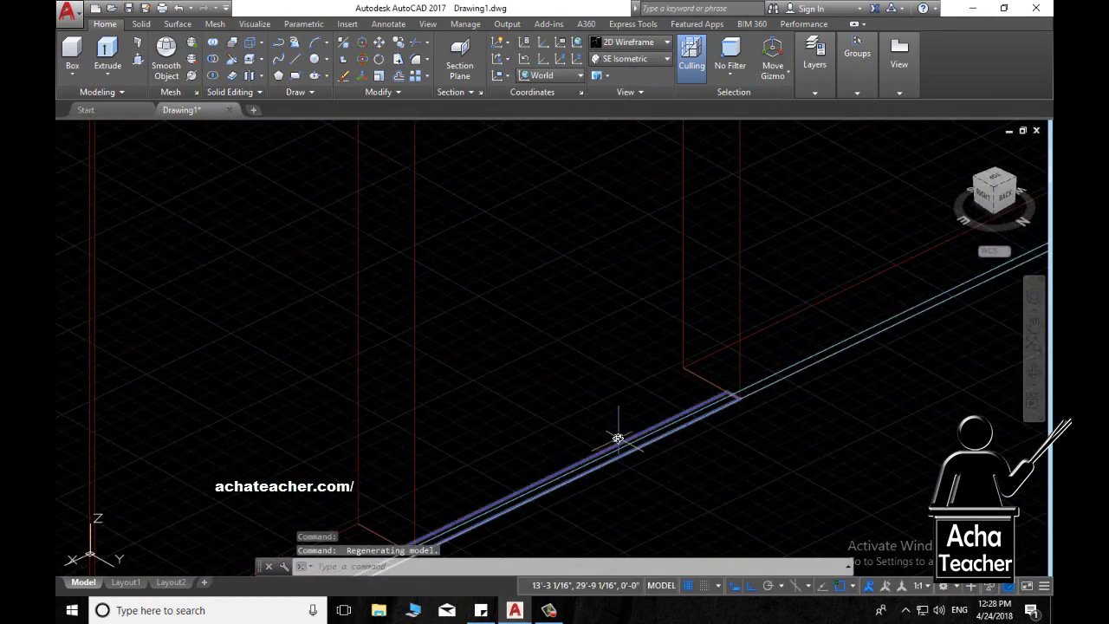
scroll(554, 354, "down", 2)
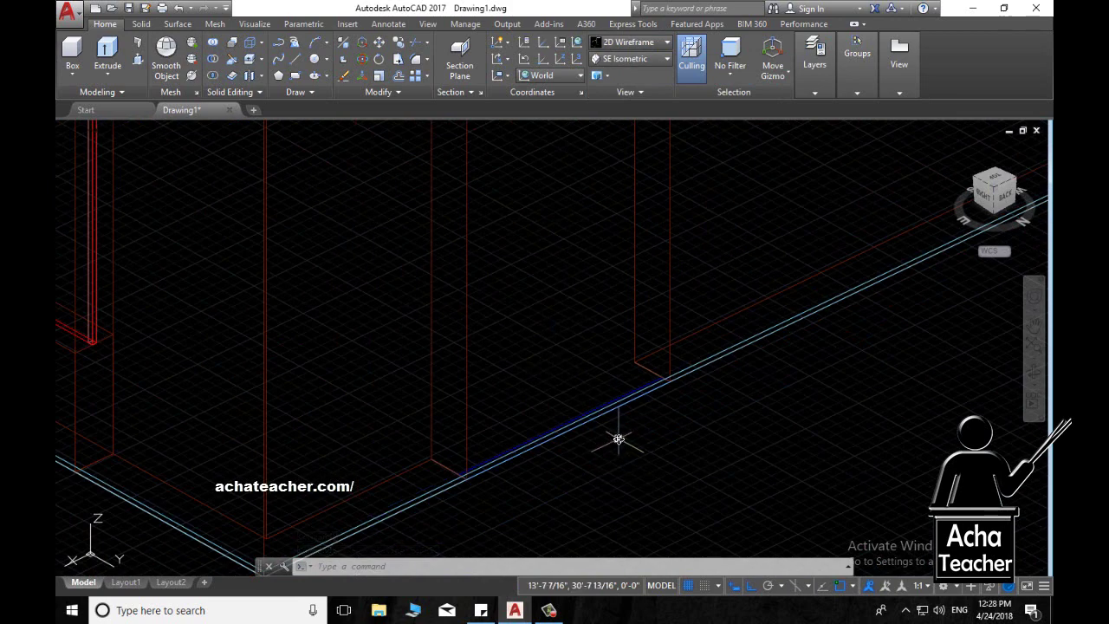
- Extrude the doorway profile 6' into the door frame solid
left_click(107, 52)
scroll(641, 375, "up", 2)
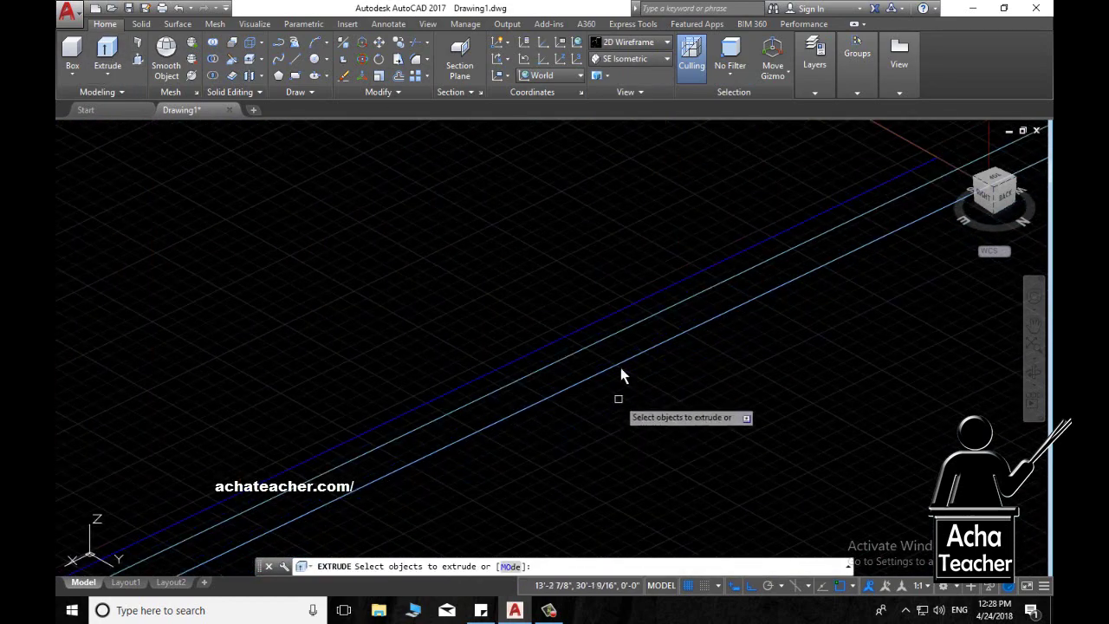
scroll(607, 347, "up", 1)
left_click(580, 322)
key("Return")
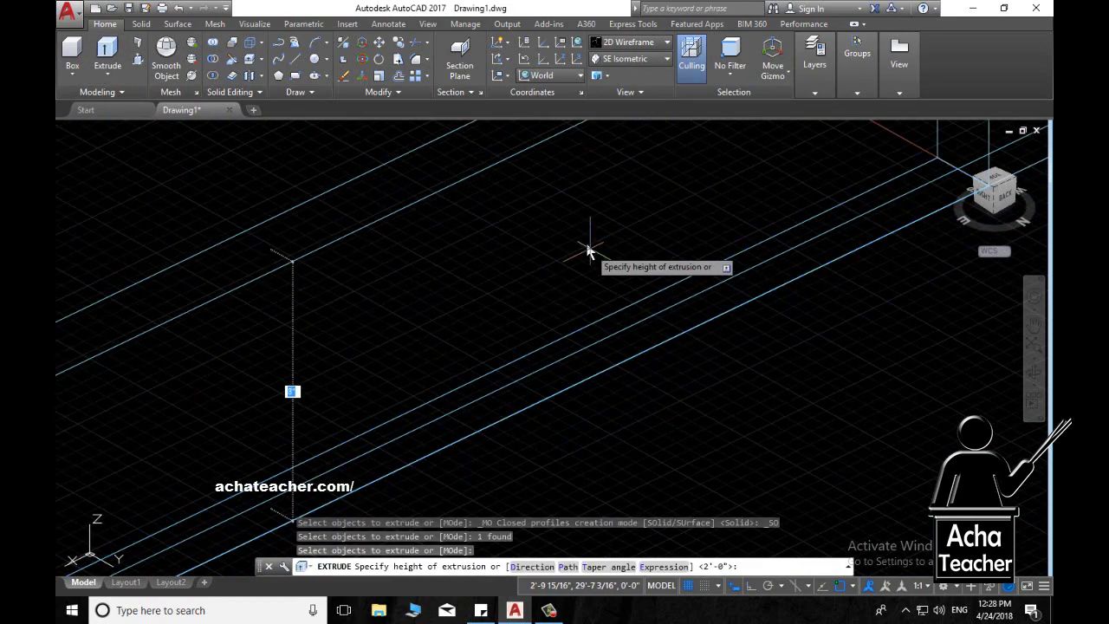
scroll(585, 238, "up", 3)
scroll(584, 174, "up", 1)
scroll(584, 309, "down", 3)
scroll(580, 248, "up", 3)
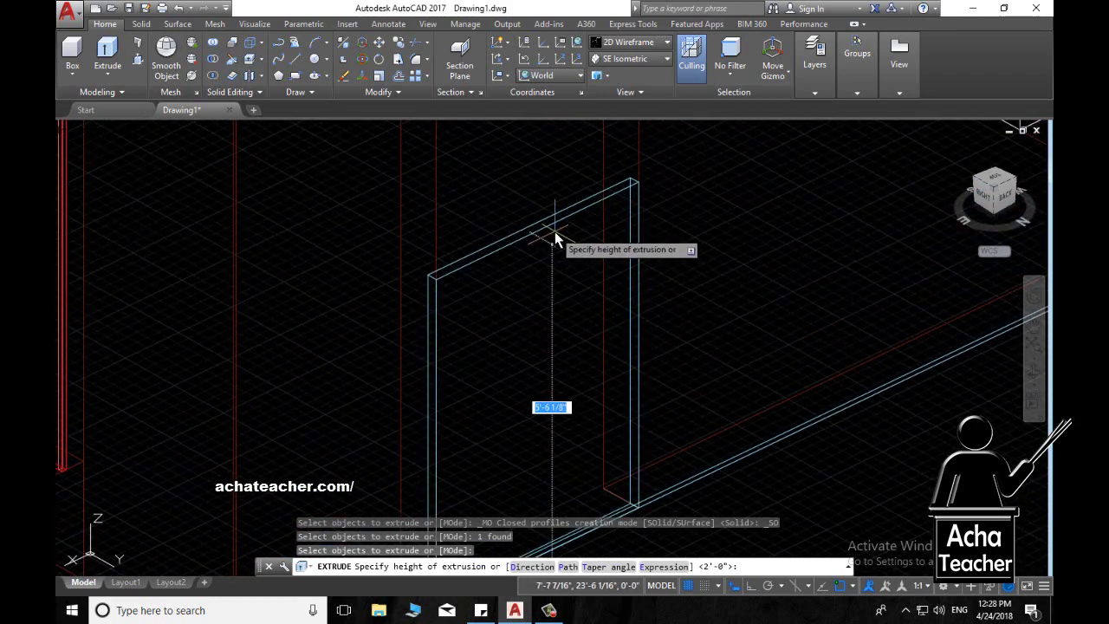
type("6'")
key("Return")
scroll(605, 208, "down", 4)
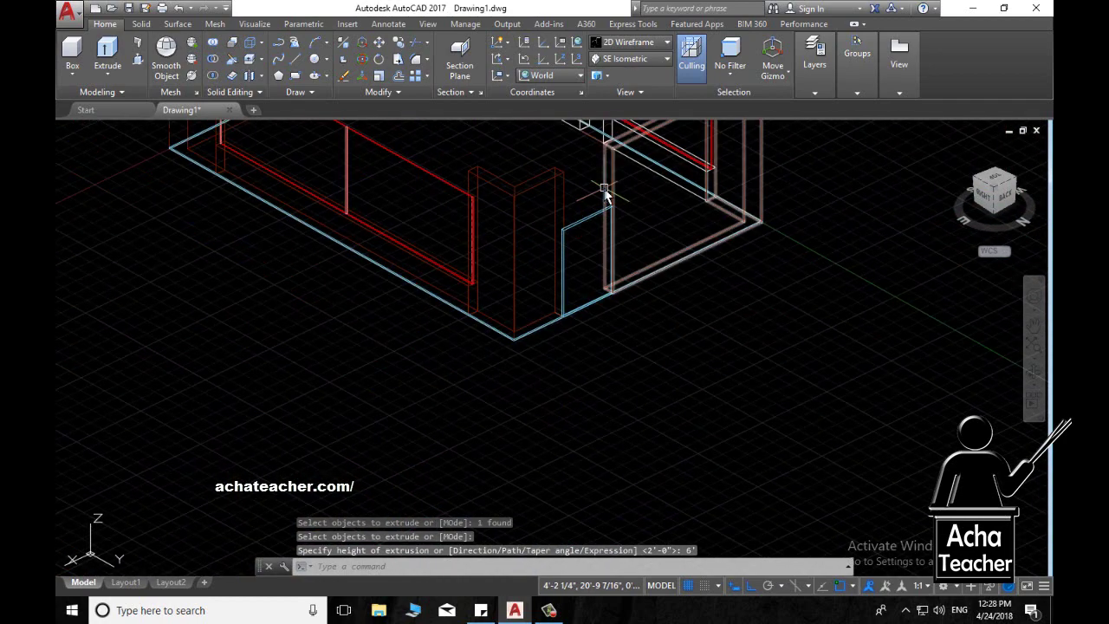
scroll(604, 193, "up", 3)
scroll(444, 327, "down", 2)
- Run UCS, then start and cancel another extrusion
type("ucs")
key("Return")
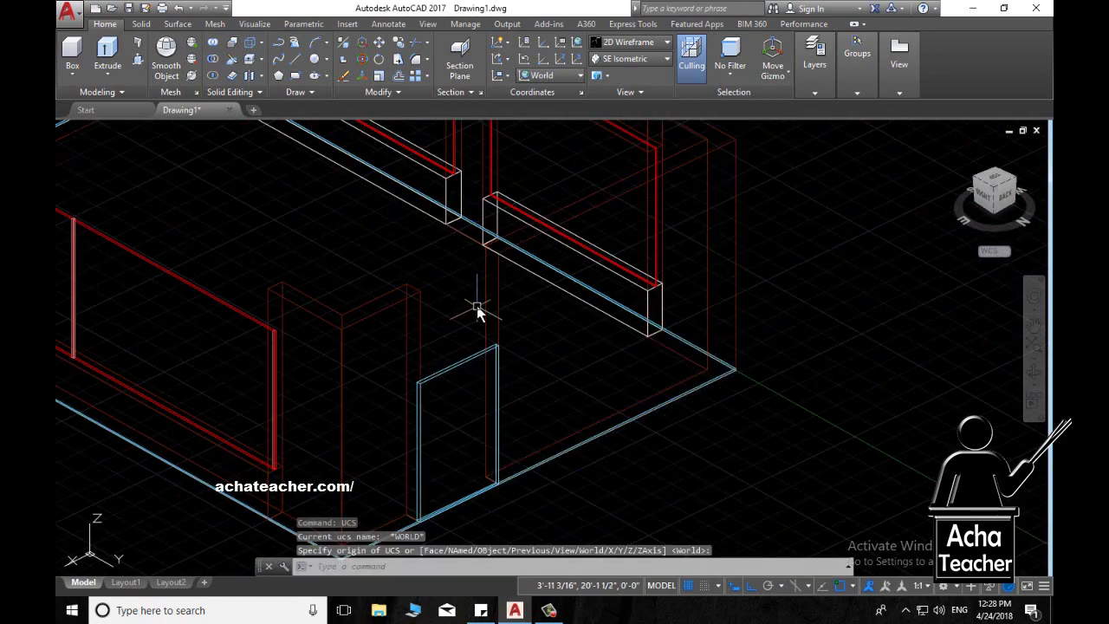
left_click(108, 52)
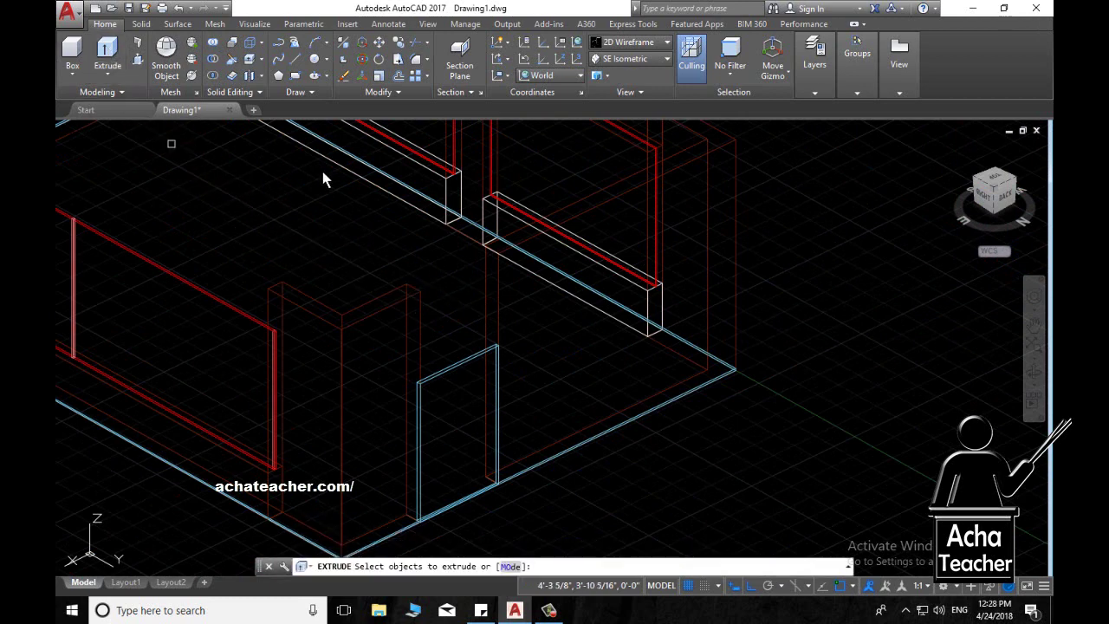
key("Escape")
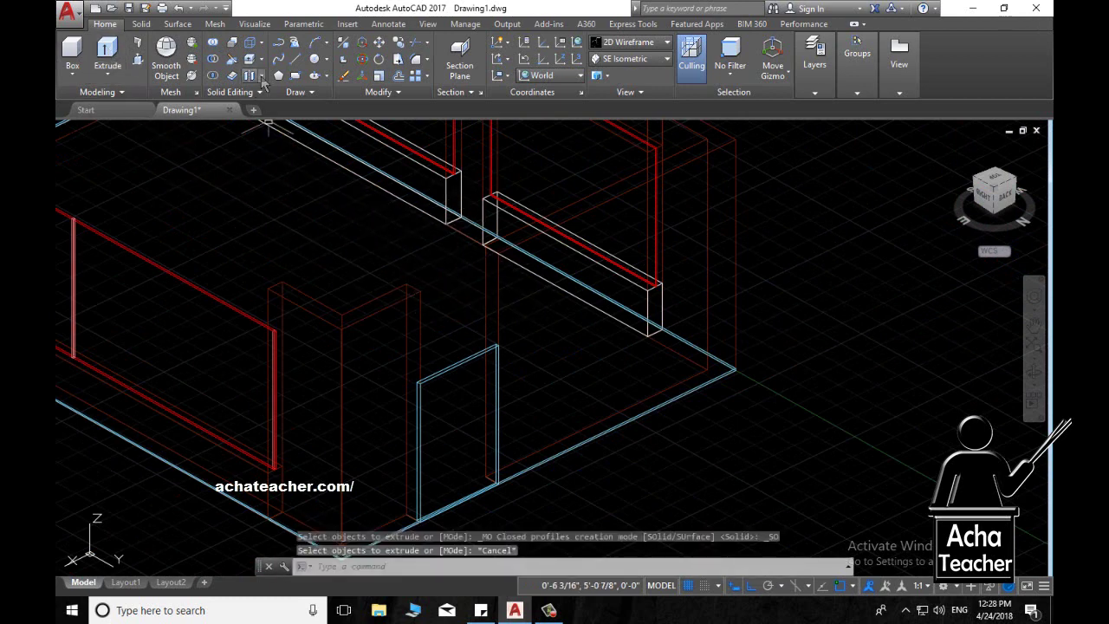
- Draw a rectangle across the wall opening above the door
left_click(296, 76)
left_click(405, 282)
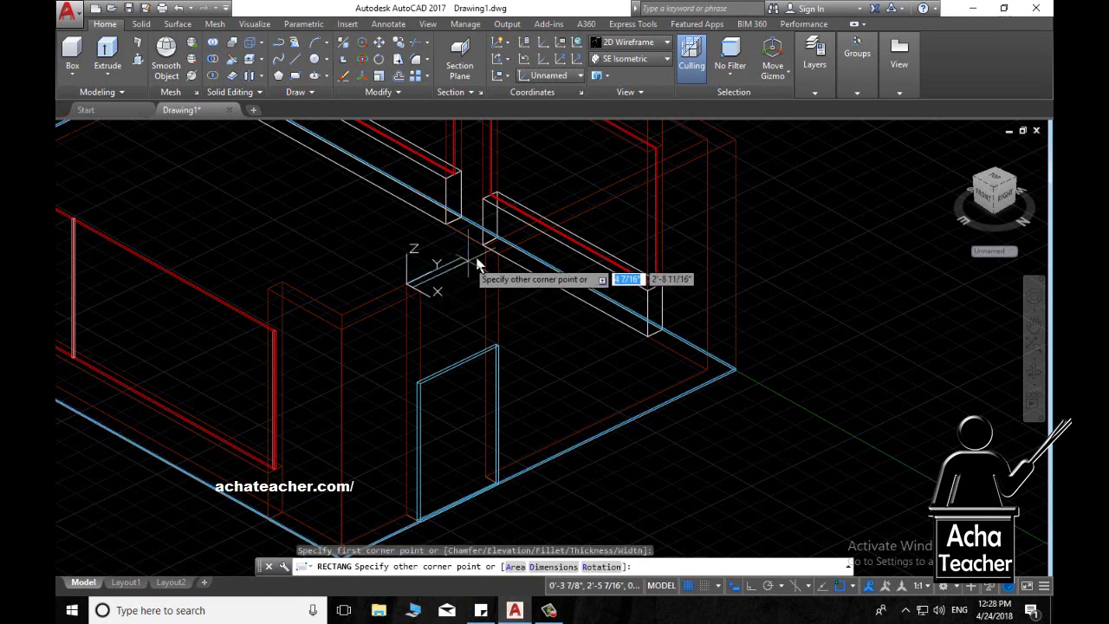
scroll(511, 264, "up", 3)
scroll(528, 277, "down", 2)
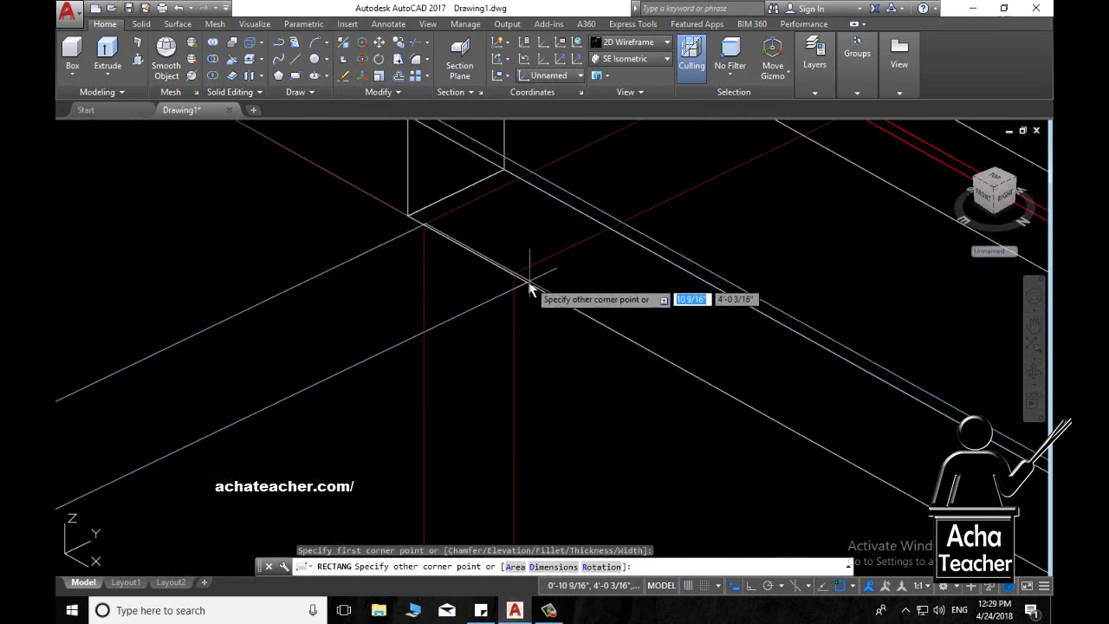
scroll(515, 279, "down", 1)
left_click(511, 280)
scroll(474, 340, "down", 3)
scroll(460, 257, "up", 2)
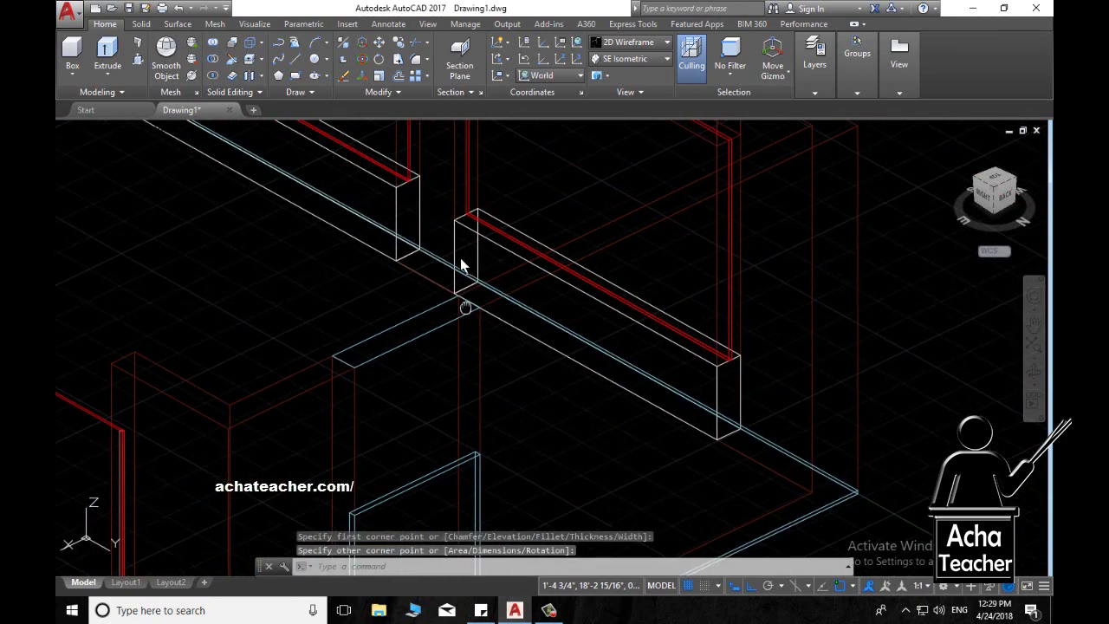
- Presspull the bounded area above the door into a solid header block
left_click(137, 60)
left_click(374, 235)
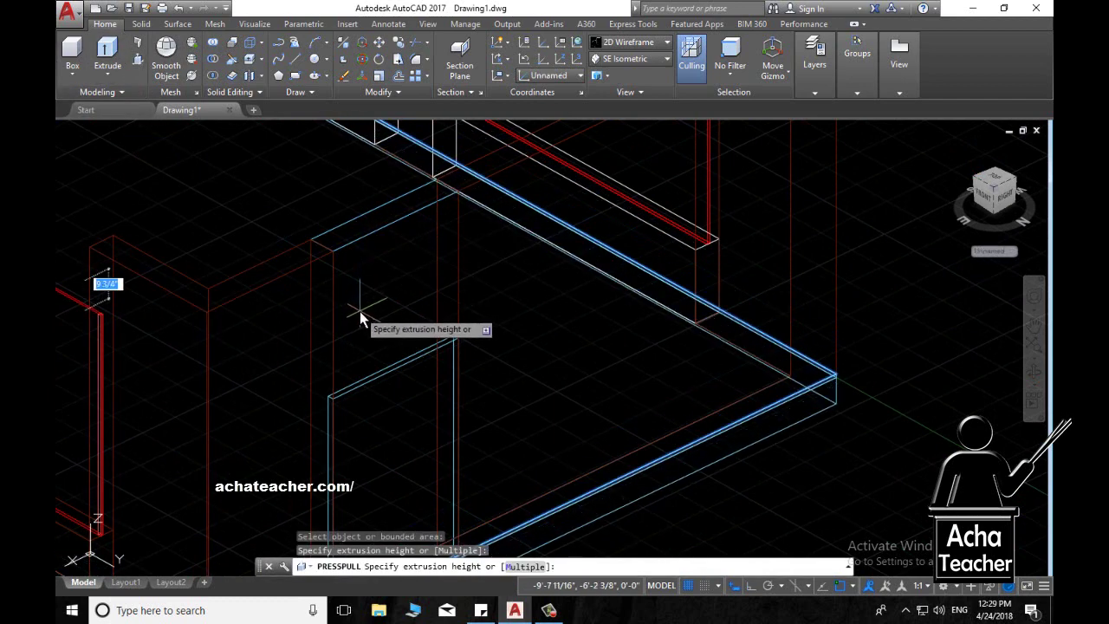
key("Escape")
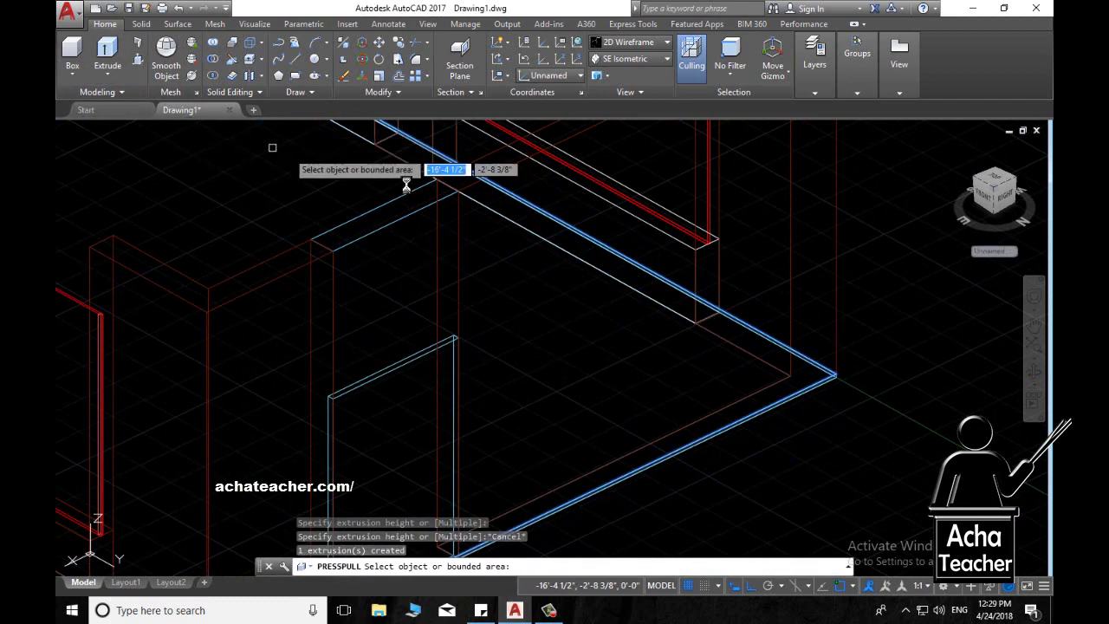
left_click(371, 236)
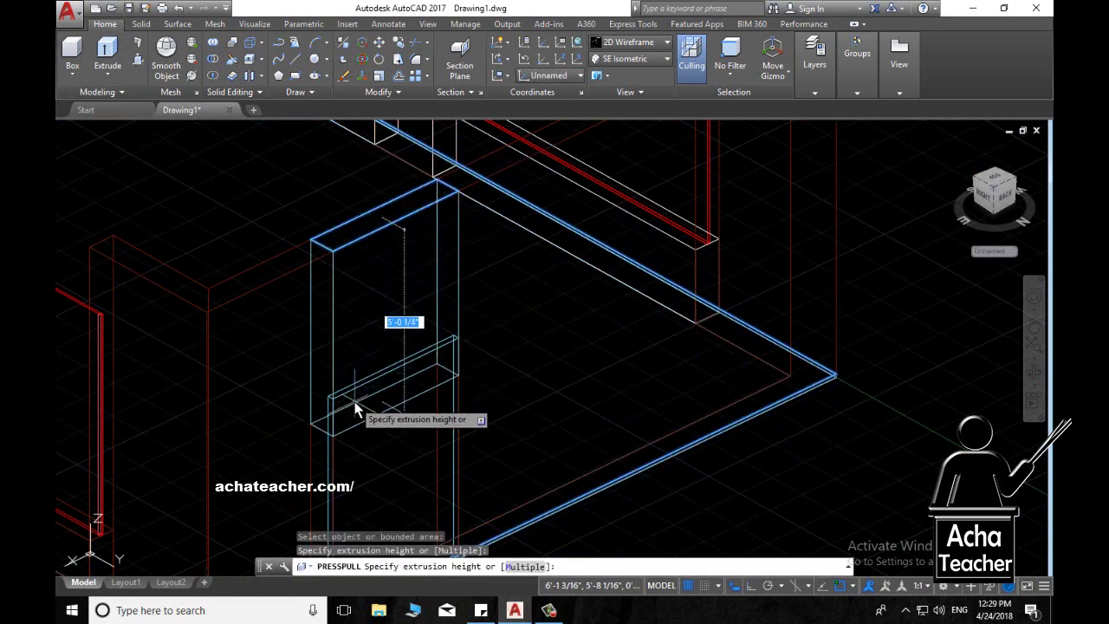
scroll(421, 310, "down", 3)
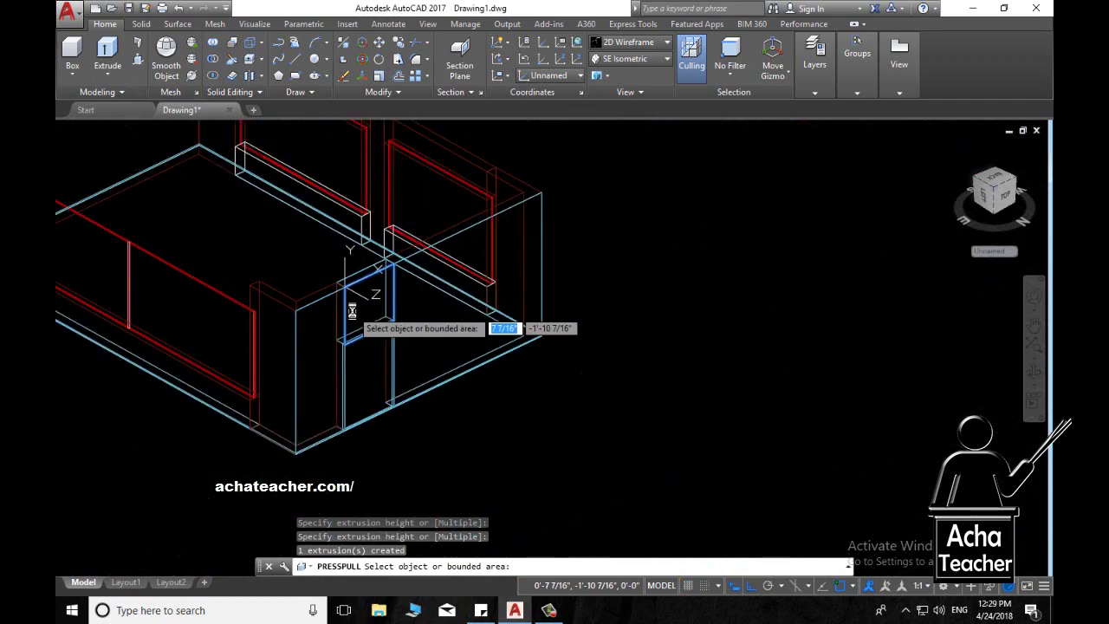
scroll(422, 309, "down", 2)
scroll(330, 240, "up", 4)
scroll(566, 265, "down", 2)
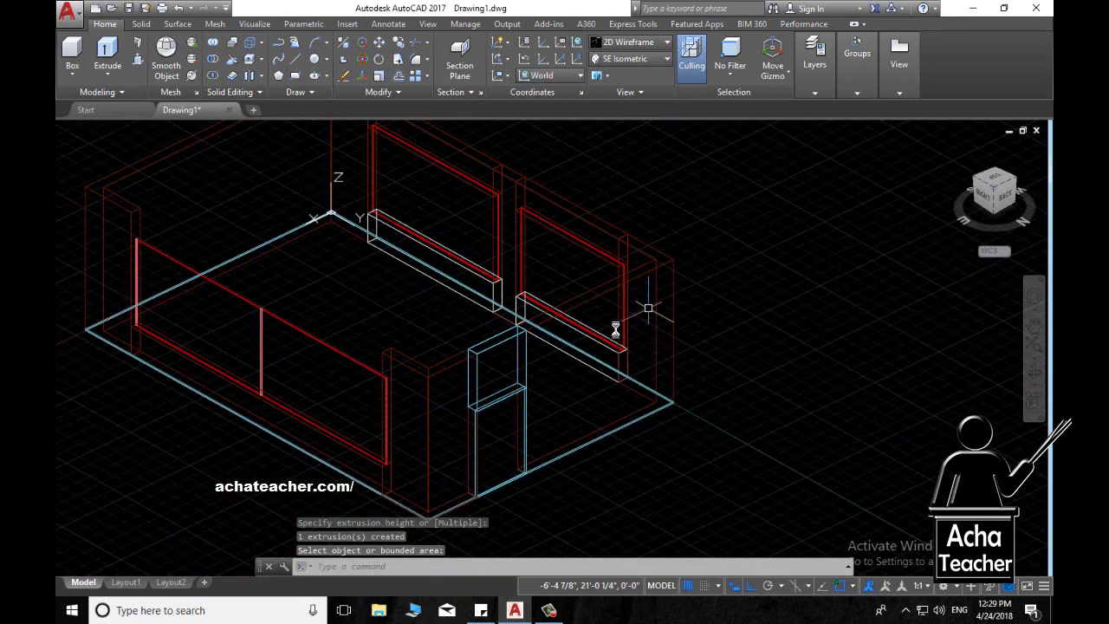
- Move the selected header block onto the walls layer
left_click(814, 92)
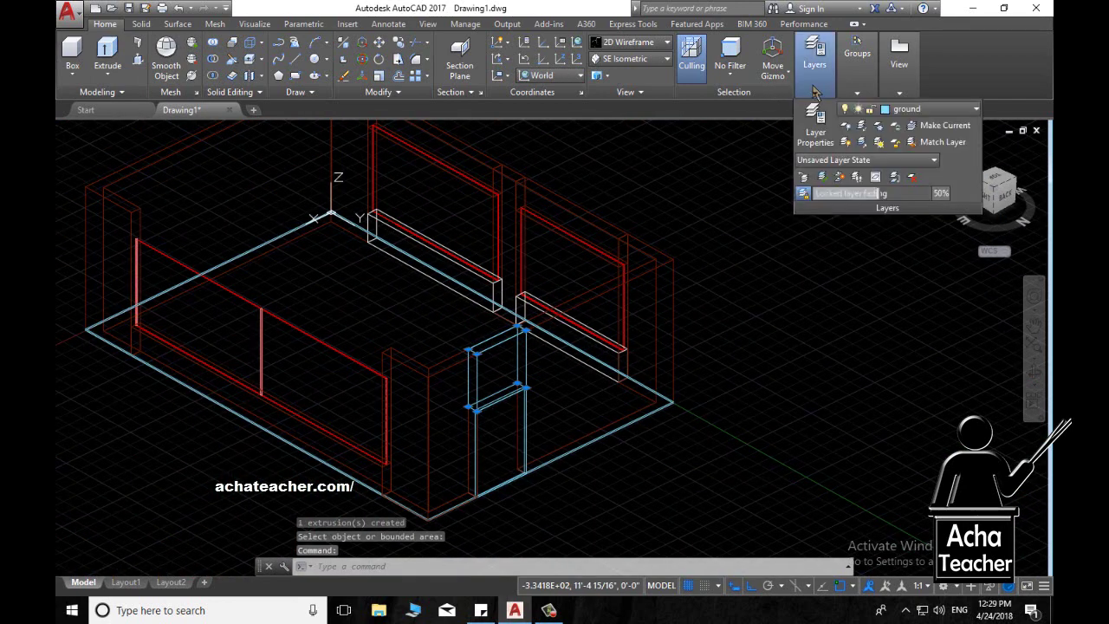
left_click(911, 110)
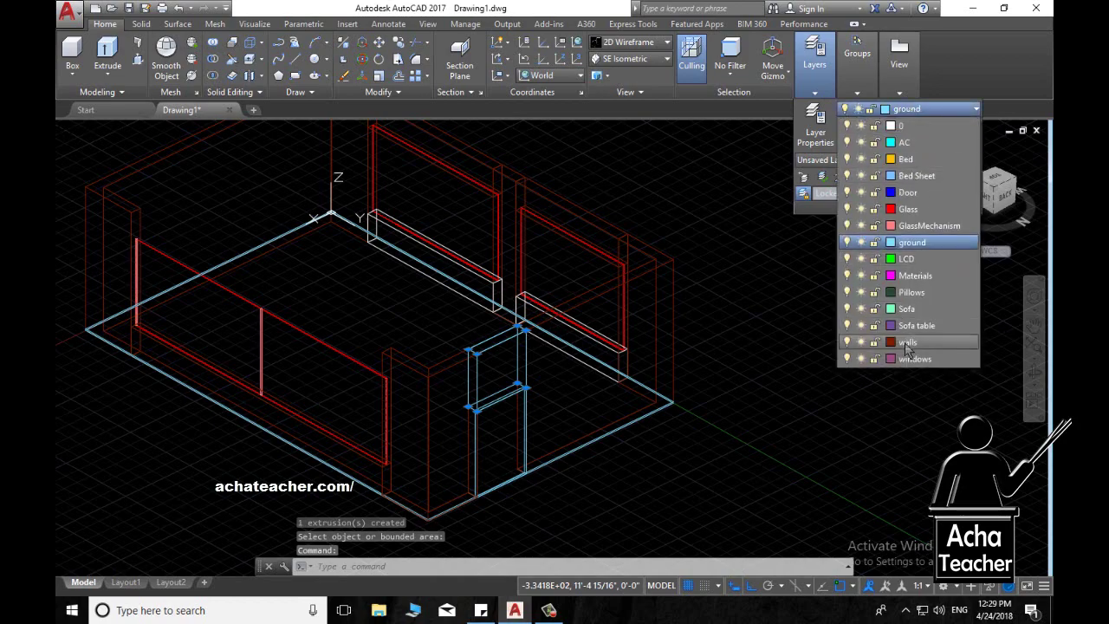
left_click(907, 344)
key("Escape")
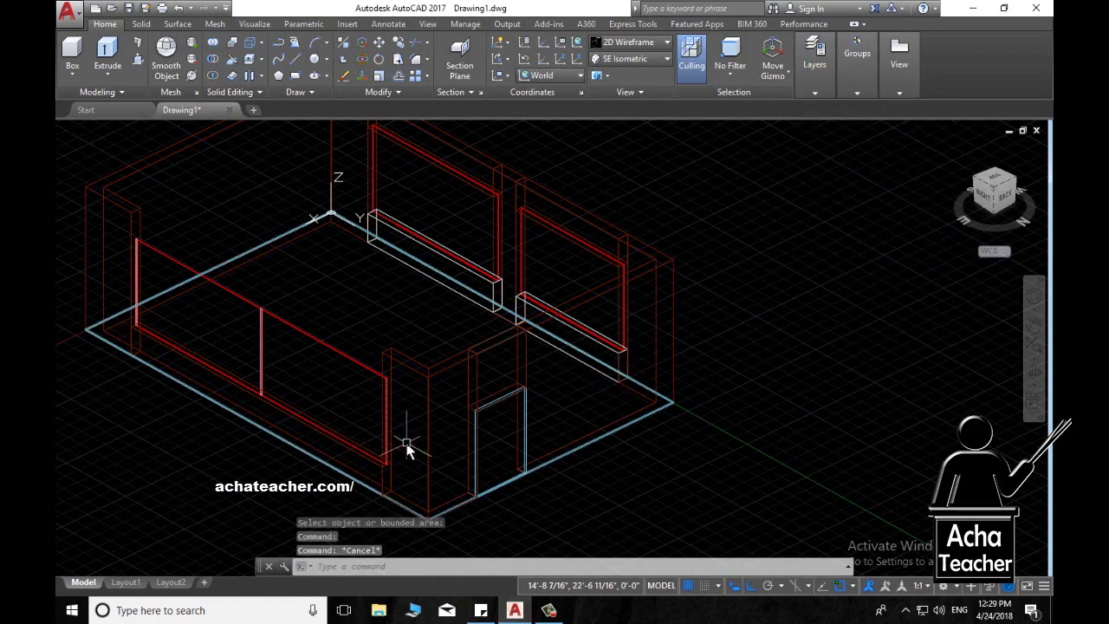
- Orbit to a front view and show the room shaded with SHADE
mouse_move(388, 447)
middle_mouse_down("shift")
mouse_move(460, 446)
mouse_move(581, 391)
mouse_move(545, 445)
middle_mouse_up("shift")
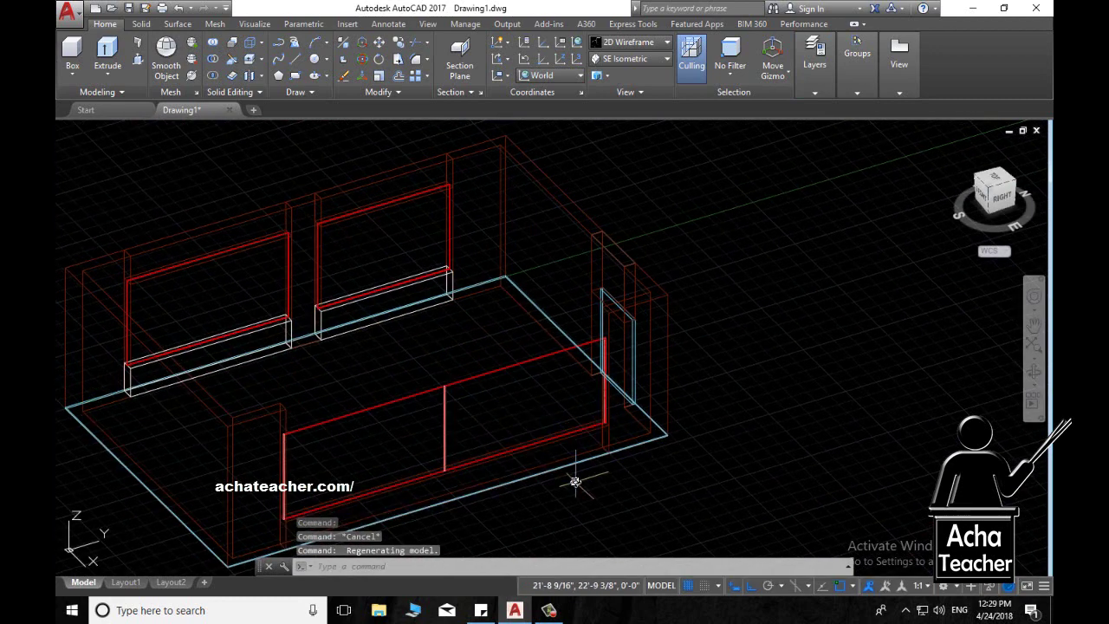
type("shade")
key("Return")
scroll(498, 362, "down", 2)
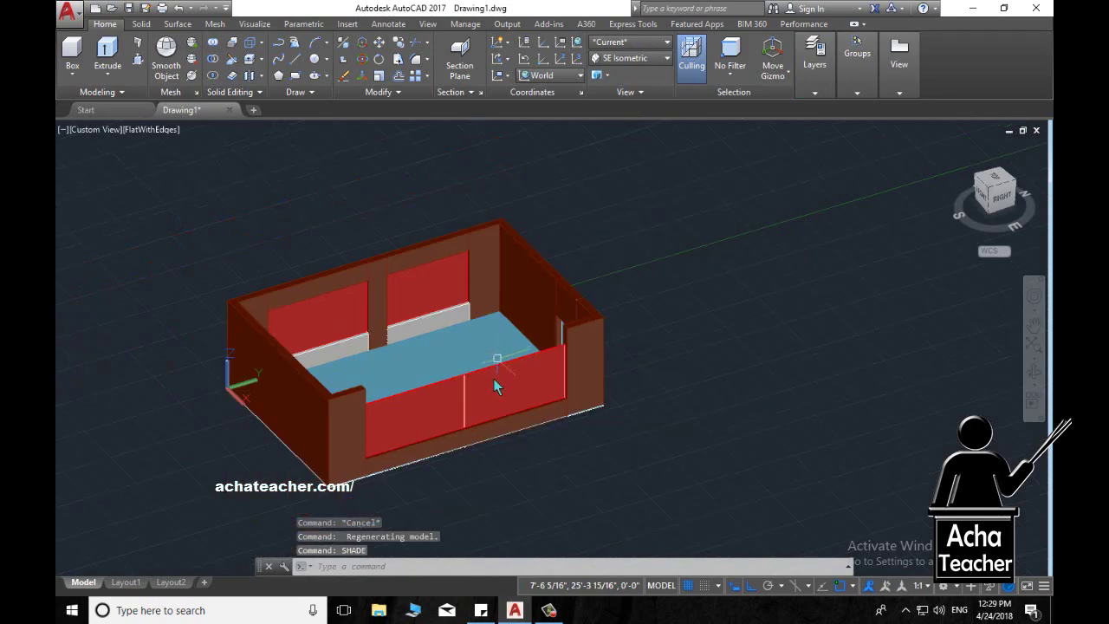